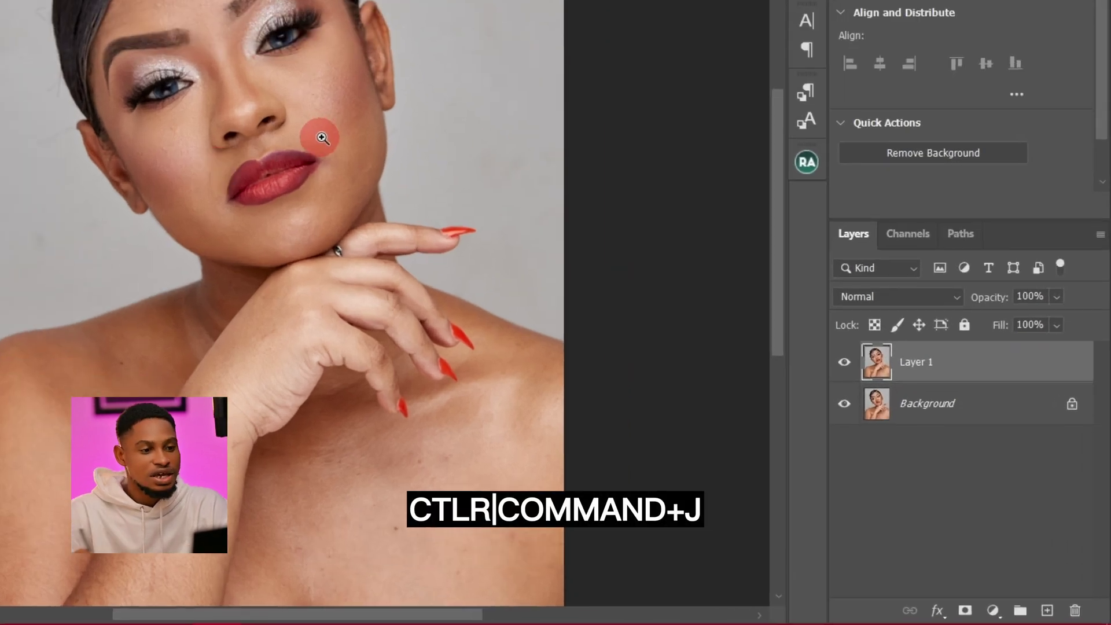
# - Run Beauty Retouch frequency separation via Gaussian Blur on the portrait and accept the blur radius
pyautogui.moveTo(323, 138); pyautogui.dragTo(425, 140)
pyautogui.moveTo(289, 87); pyautogui.dragTo(304, 245)
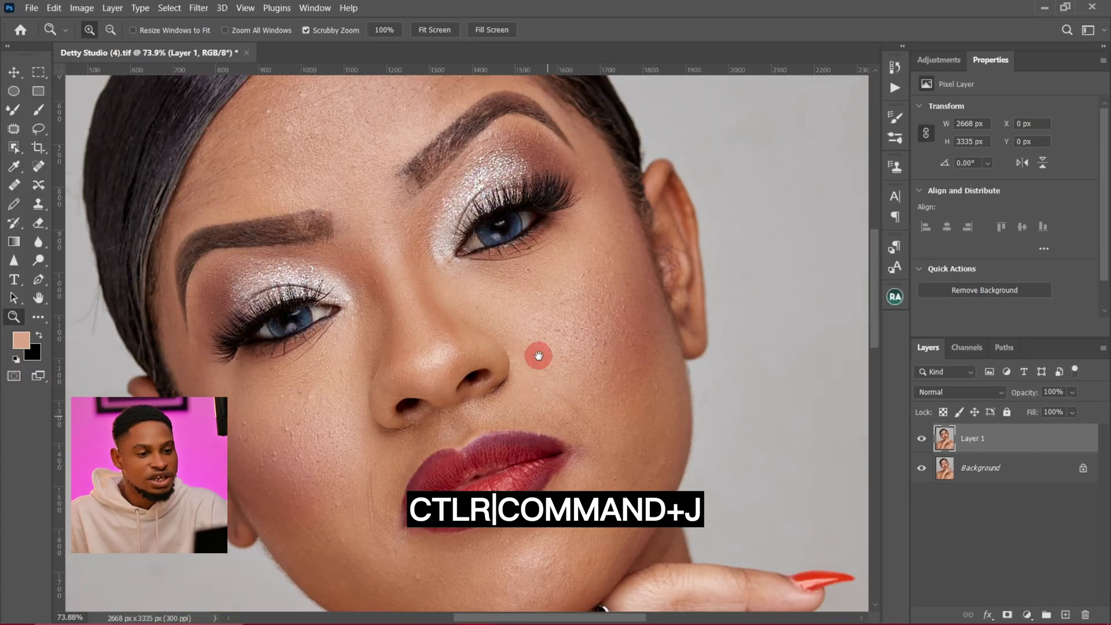
pyautogui.moveTo(538, 356); pyautogui.dragTo(550, 316)
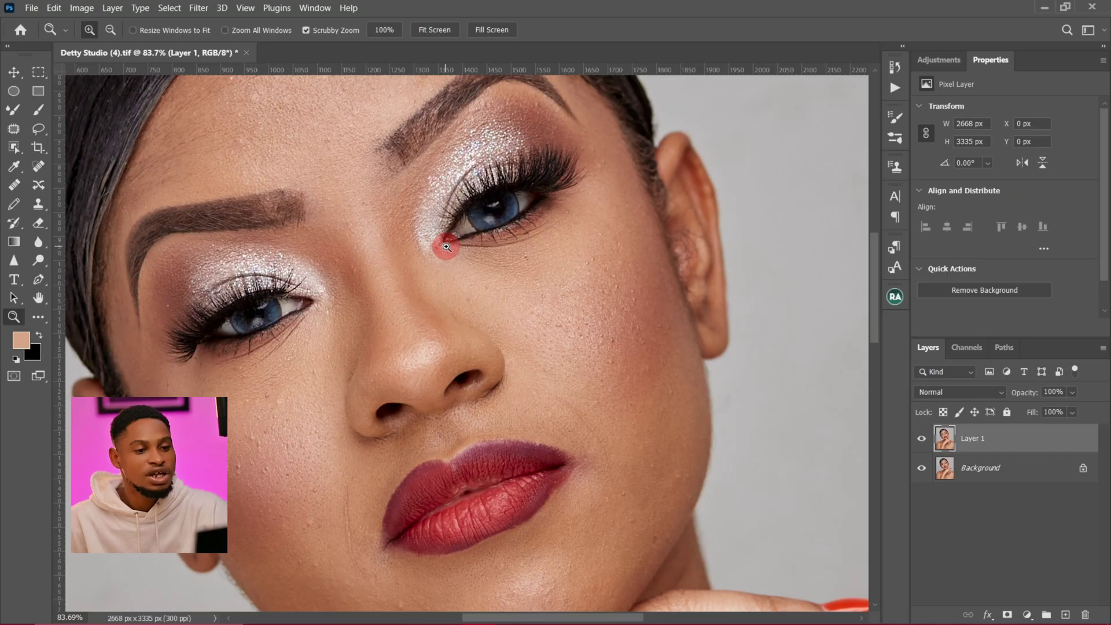
pyautogui.click(895, 295)
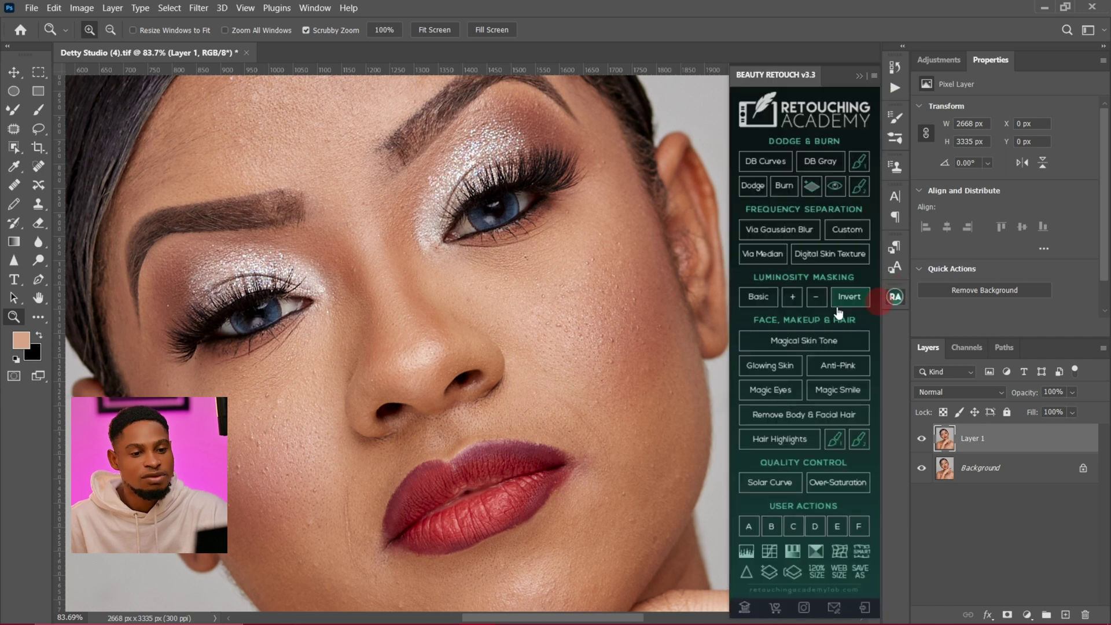
pyautogui.click(770, 230)
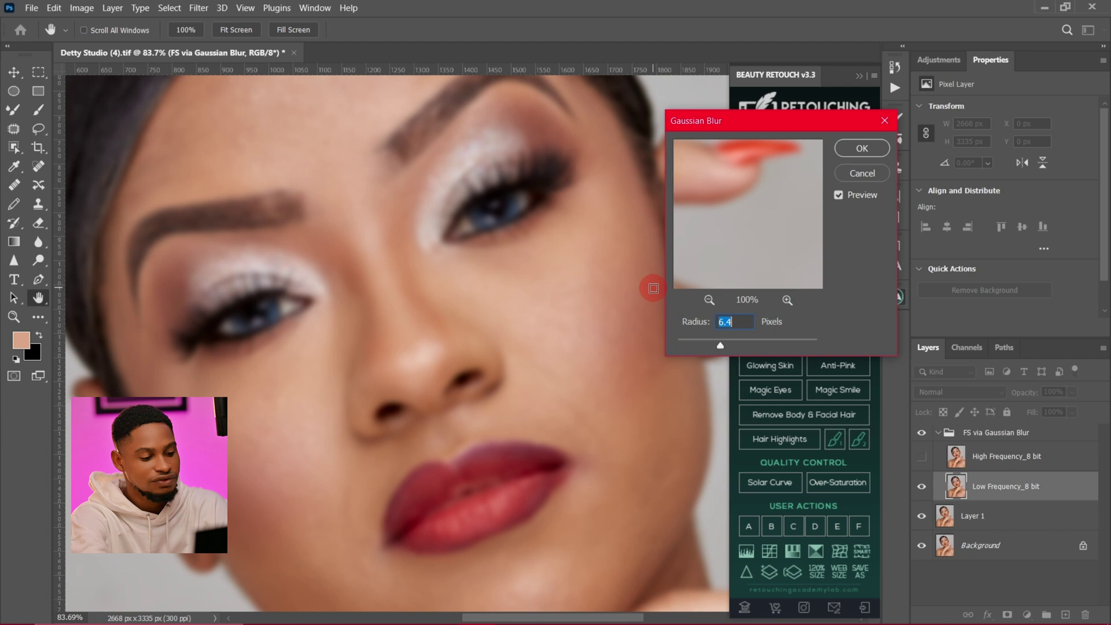
pyautogui.write('0')
pyautogui.press('Return')
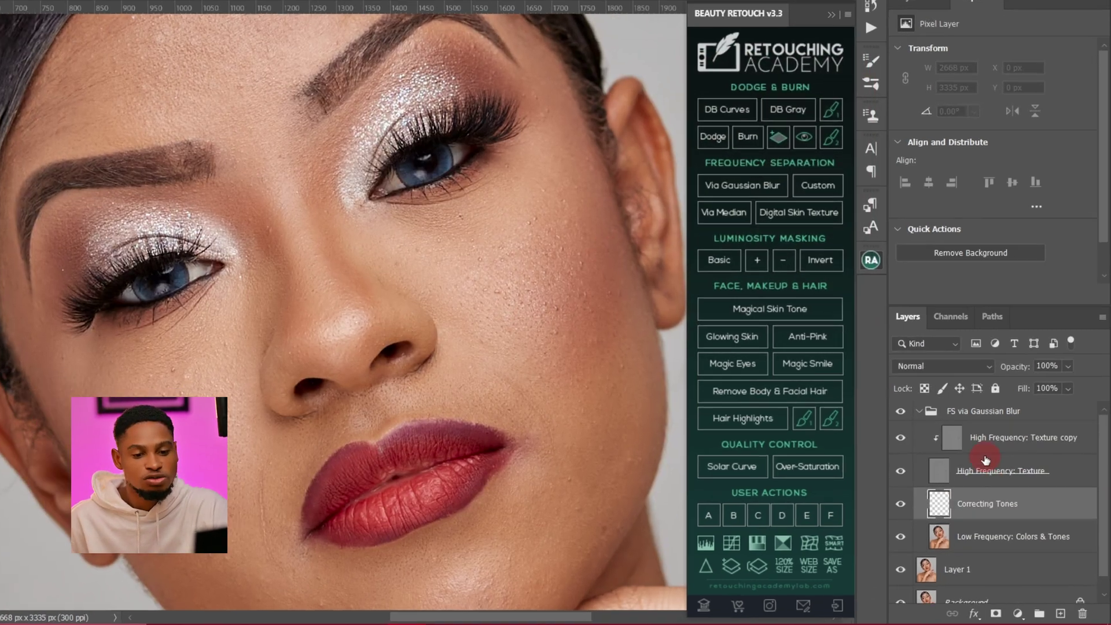
# - Select the High Frequency: Texture copy layer and activate the Clone Stamp tool for retouching the cheek beside the nose
pyautogui.click(992, 457)
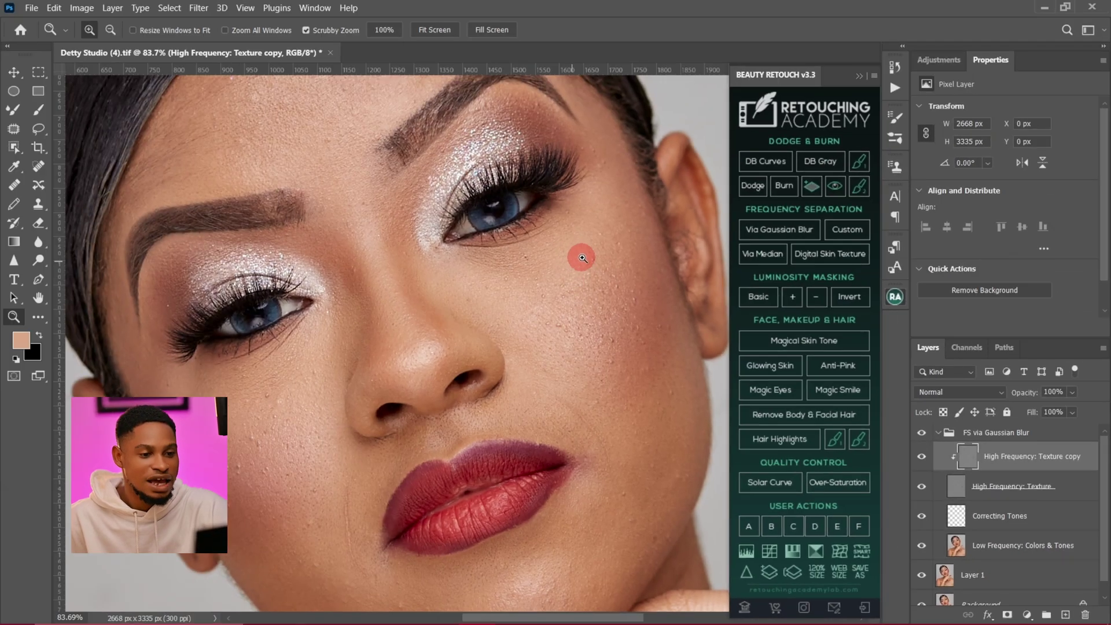
pyautogui.moveTo(582, 258)
pyautogui.mouseDown()
pyautogui.moveTo(605, 255)
pyautogui.moveTo(595, 250)
pyautogui.mouseUp()
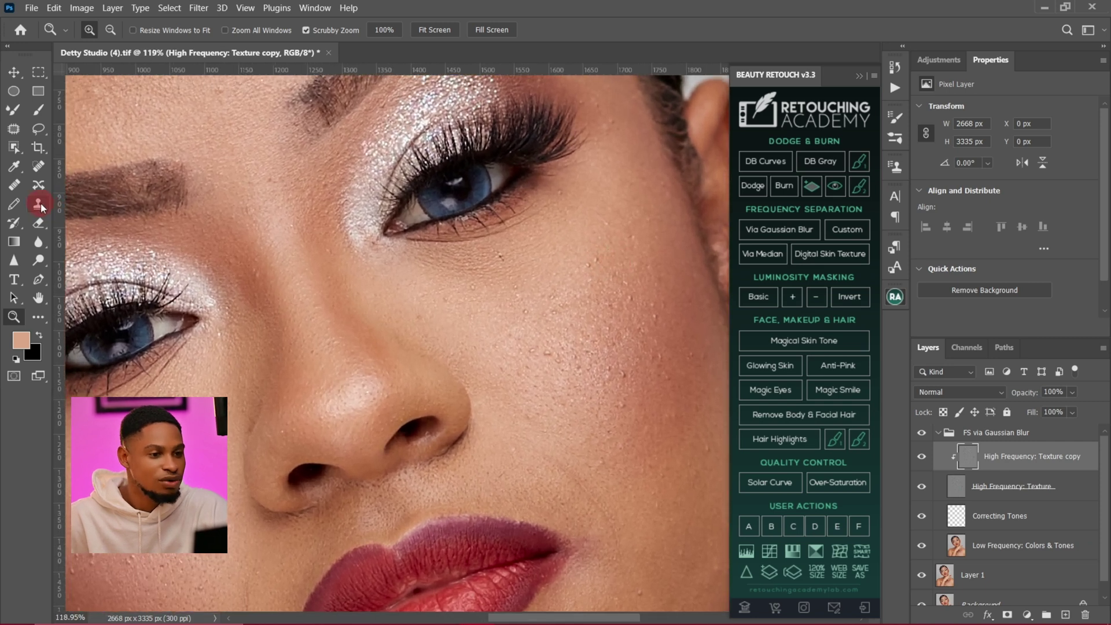
pyautogui.click(38, 204)
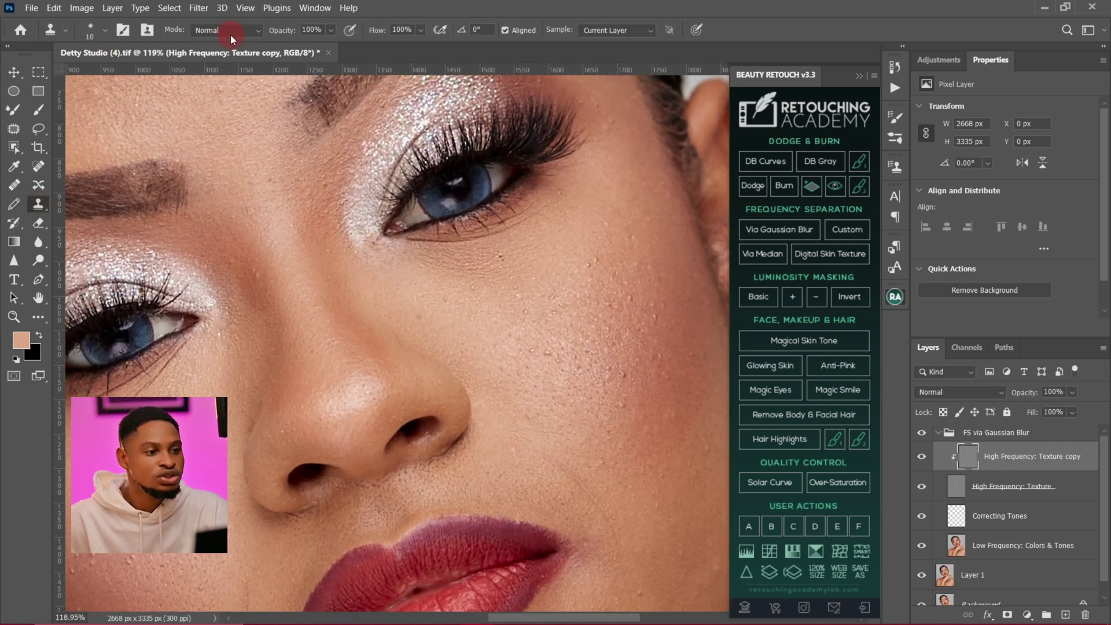
pyautogui.click(440, 30)
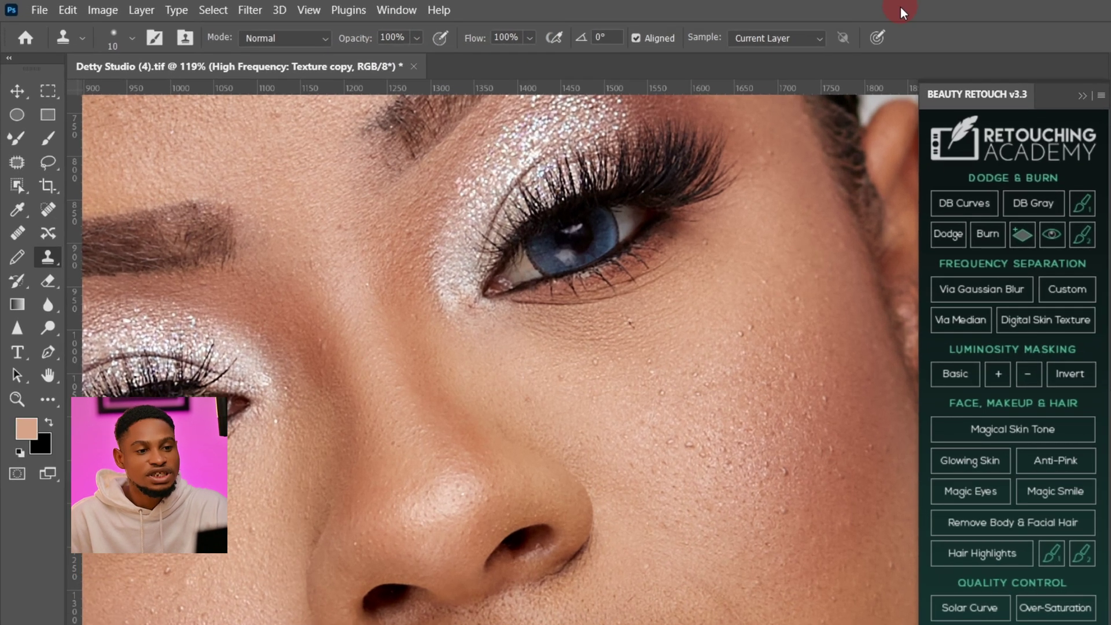
# - Try cloning cheek skin with sampling set to All Layers, undo it, and restore sampling to Current Layer
pyautogui.click(818, 39)
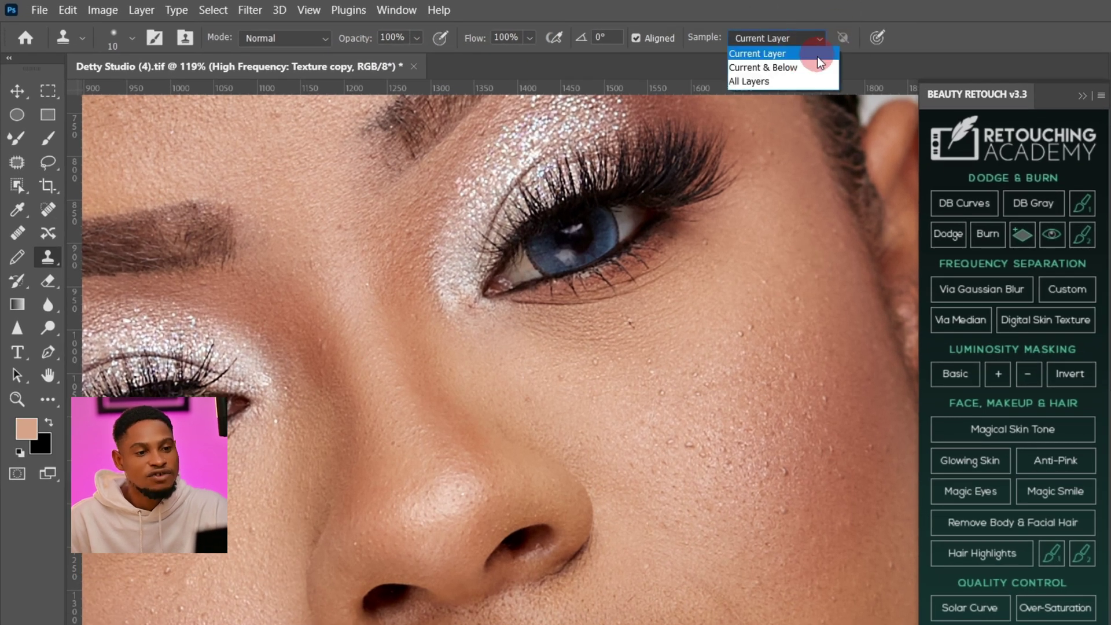
pyautogui.click(779, 82)
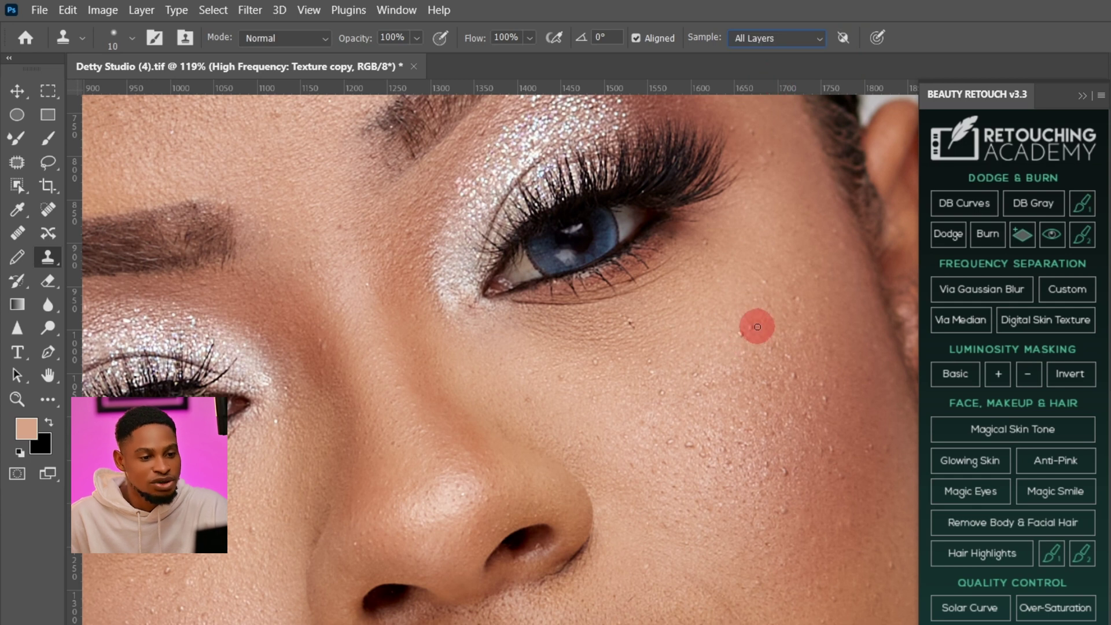
pyautogui.keyDown('alt'); pyautogui.click(750, 331); pyautogui.keyUp('alt')
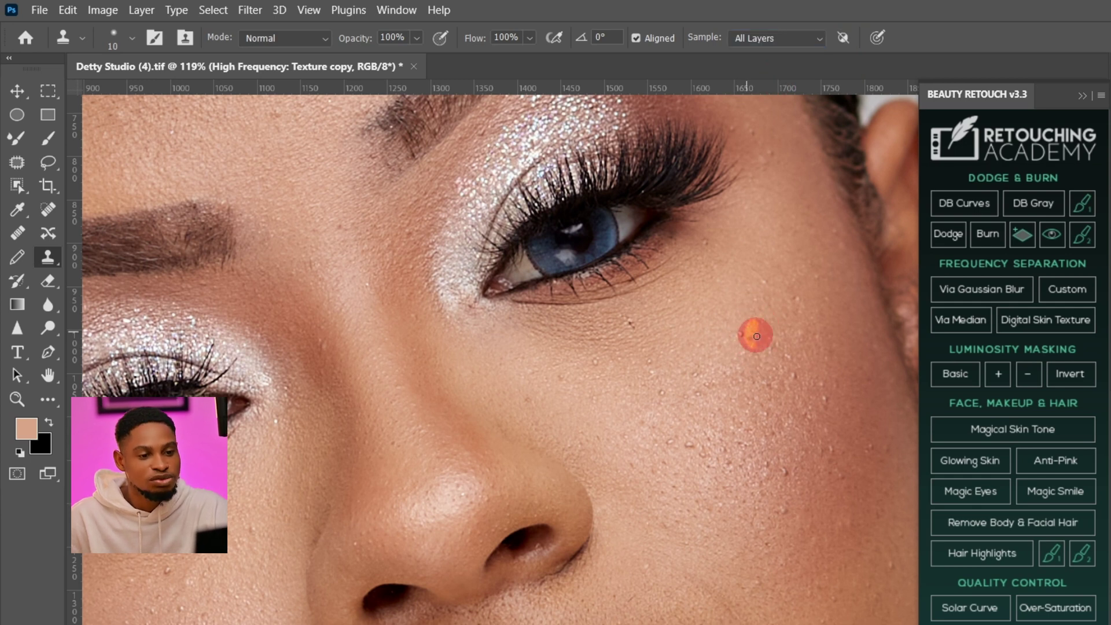
pyautogui.hotkey('ctrl', 'z')
pyautogui.click(788, 39)
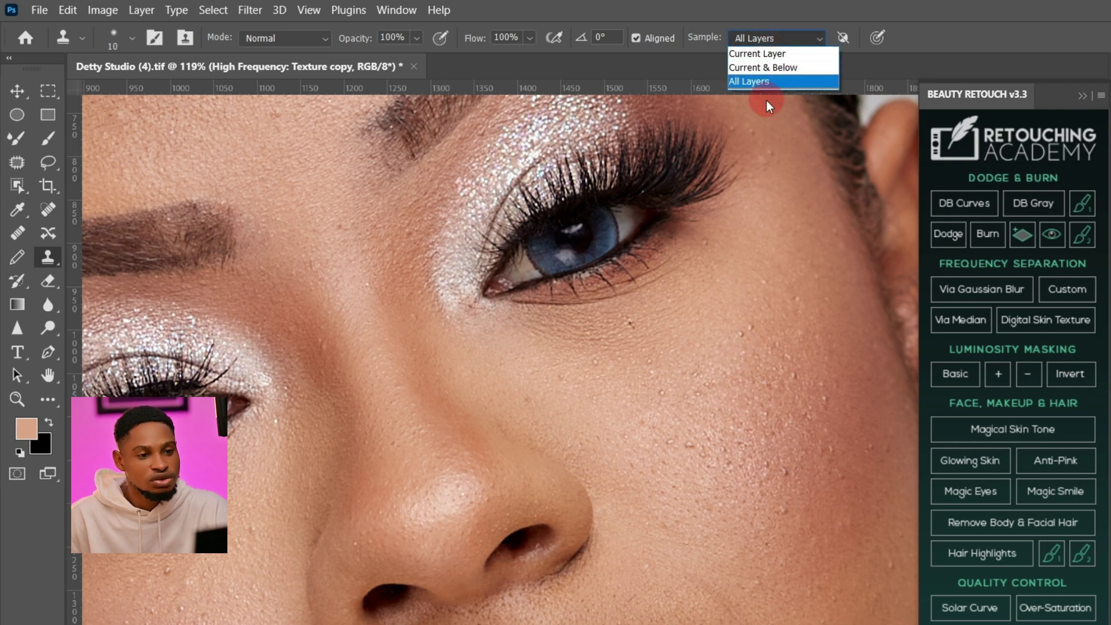
pyautogui.click(770, 57)
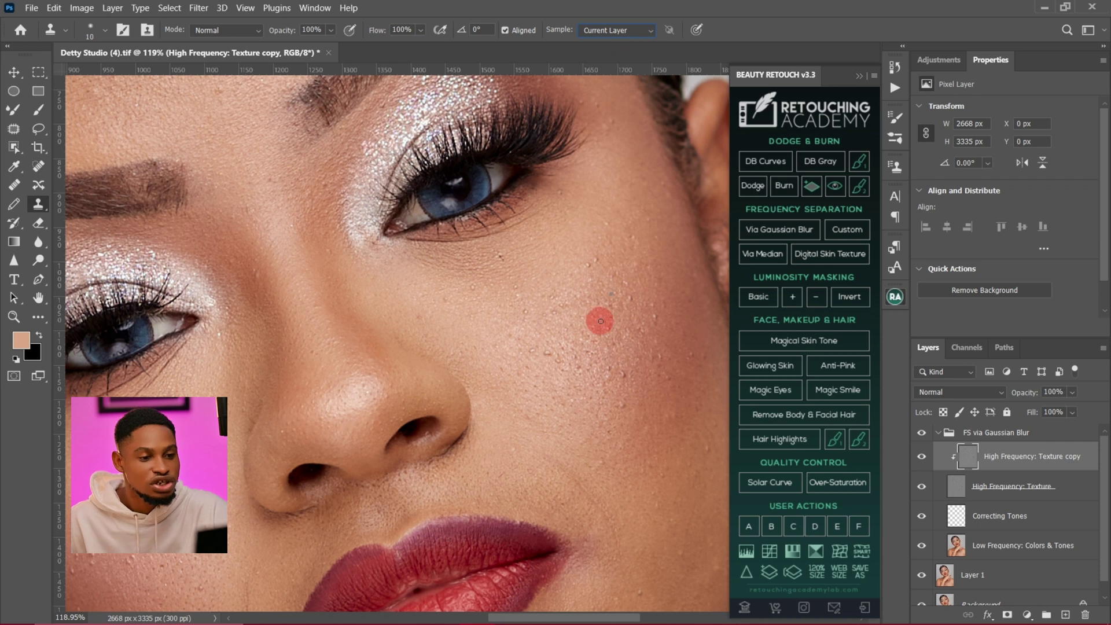
# - Clone clean skin texture over the bumps on the face, working on the High Frequency: Texture copy layer
pyautogui.press('z')
pyautogui.moveTo(757, 336); pyautogui.dragTo(776, 336)
pyautogui.moveTo(617, 266); pyautogui.dragTo(595, 268)
pyautogui.press('s')
pyautogui.keyDown('alt'); pyautogui.click(602, 238); pyautogui.keyUp('alt')
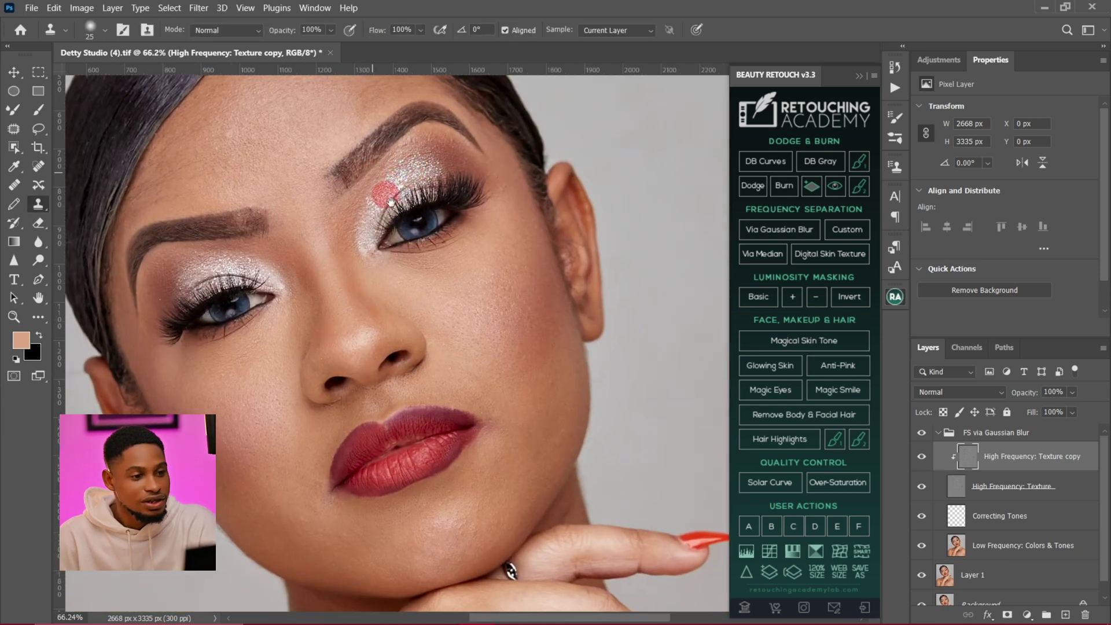
# - Toggle the visibility of the frequency separation group and its texture copy layer to compare the skin before and after retouching
pyautogui.moveTo(384, 194); pyautogui.dragTo(434, 242)
pyautogui.press('z')
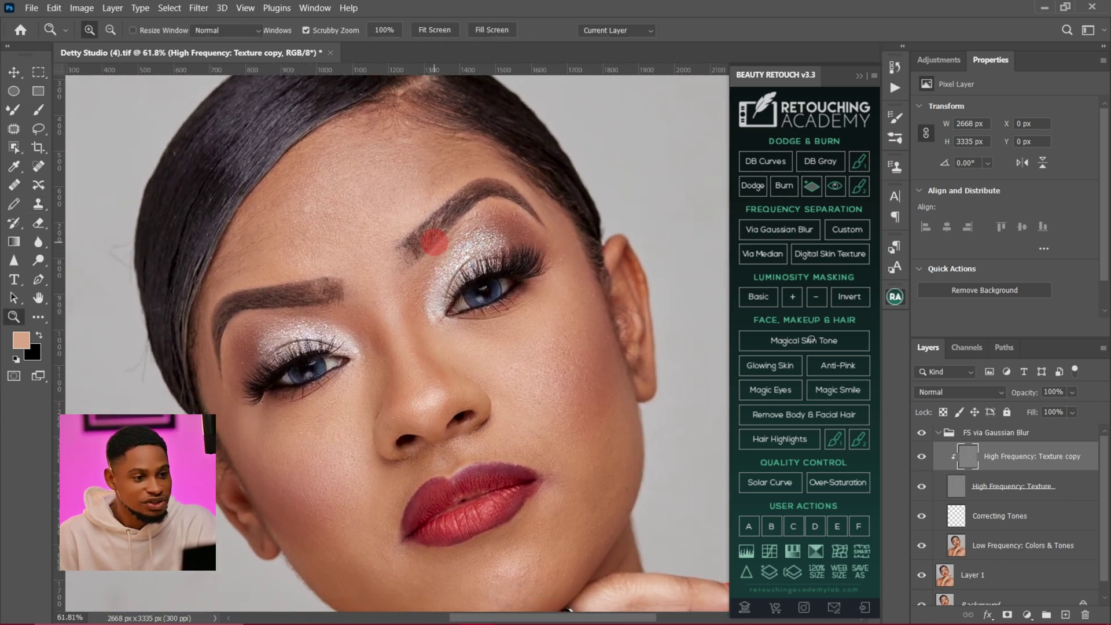
pyautogui.press('s')
pyautogui.click(922, 433)
pyautogui.click(924, 457)
pyautogui.click(922, 457)
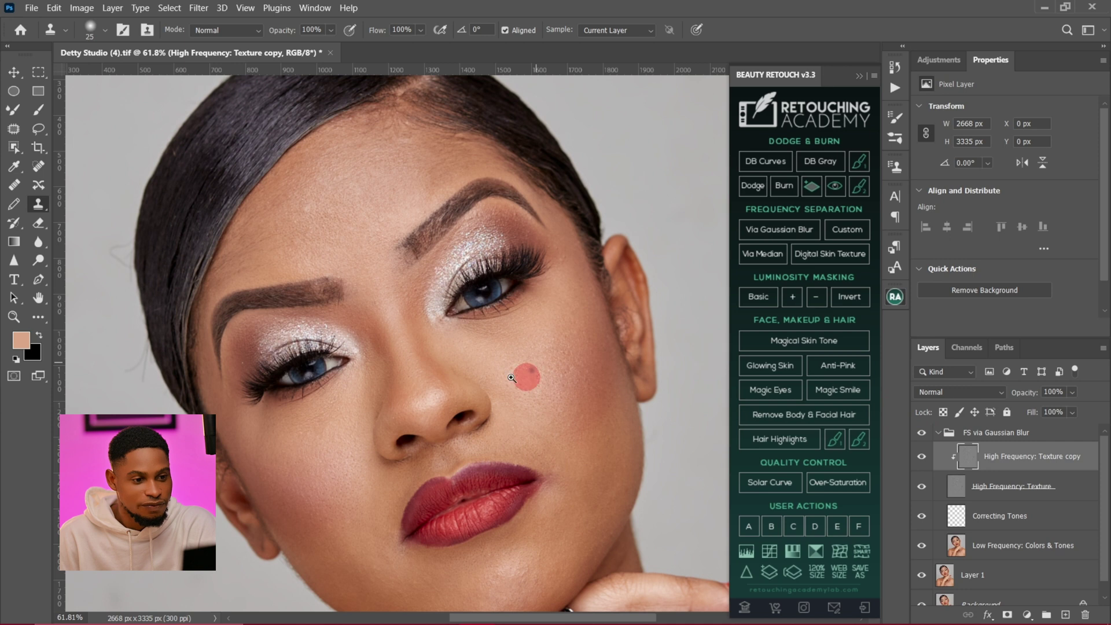
pyautogui.press('z')
pyautogui.moveTo(455, 309)
pyautogui.mouseDown()
pyautogui.moveTo(435, 315)
pyautogui.moveTo(475, 315)
pyautogui.mouseUp()
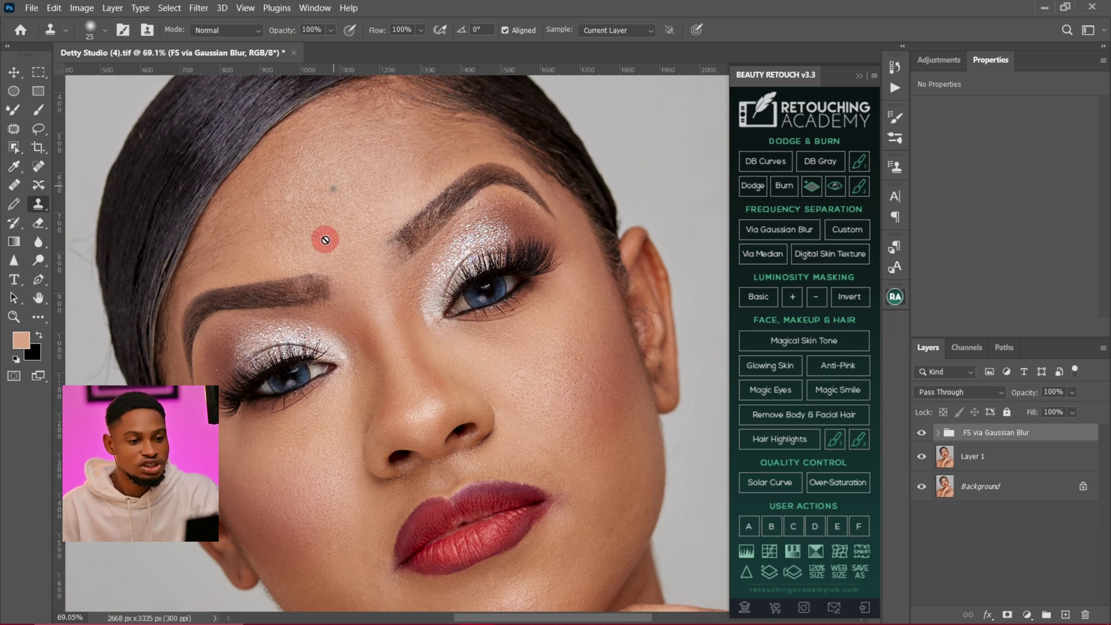
# - Add a Curves adjustment layer above the FS via Gaussian Blur group and brighten the midtones to input 100, output 154
pyautogui.scroll(-2, 364, 289)
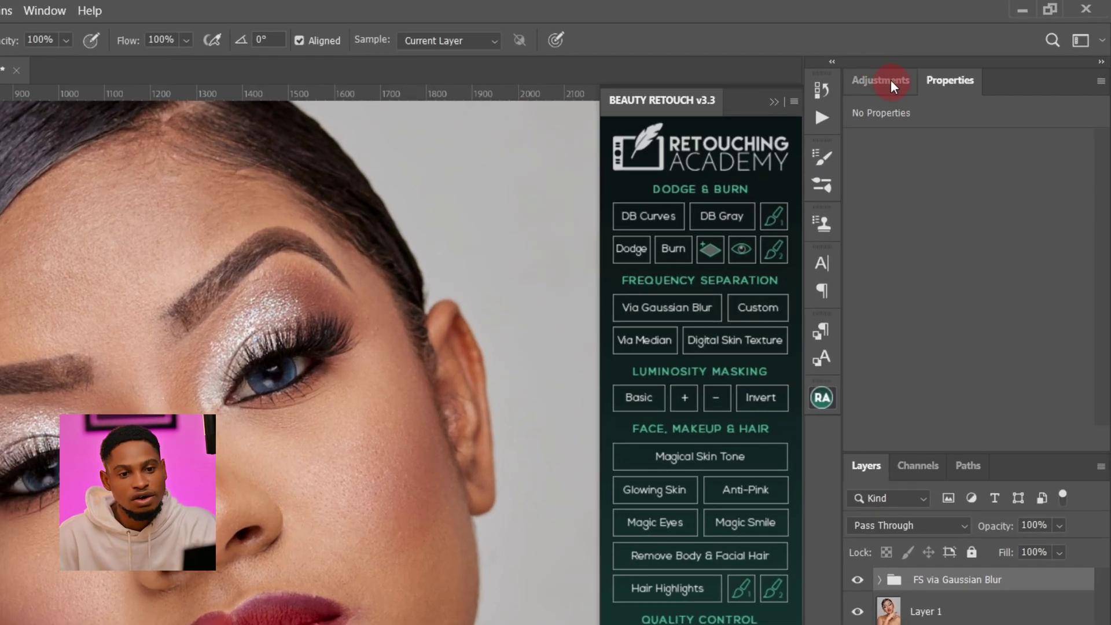
pyautogui.click(919, 58)
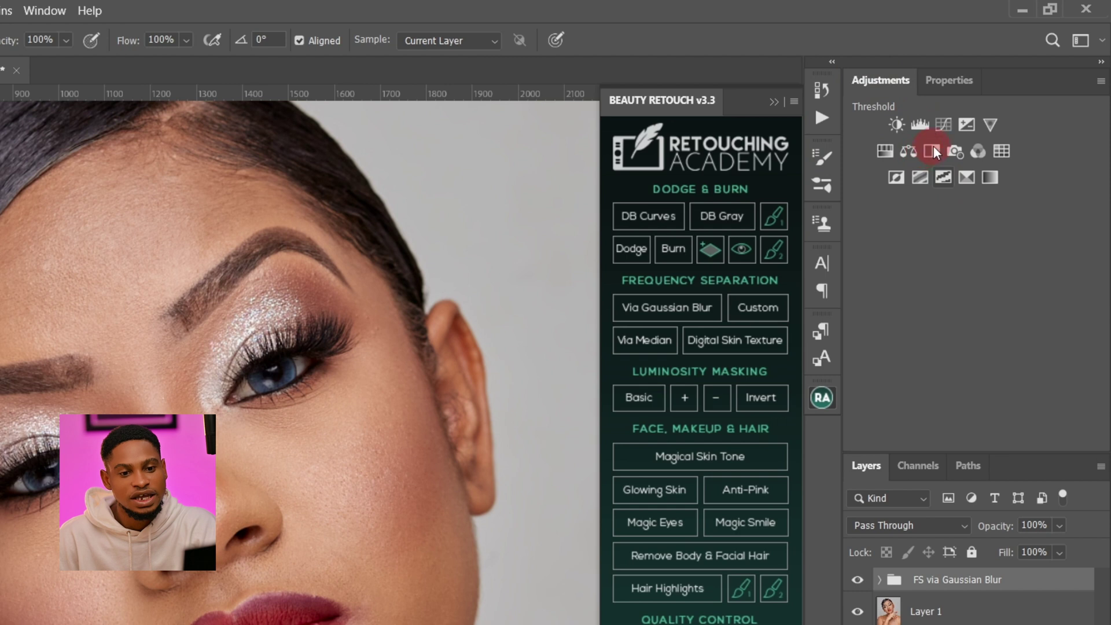
pyautogui.click(943, 125)
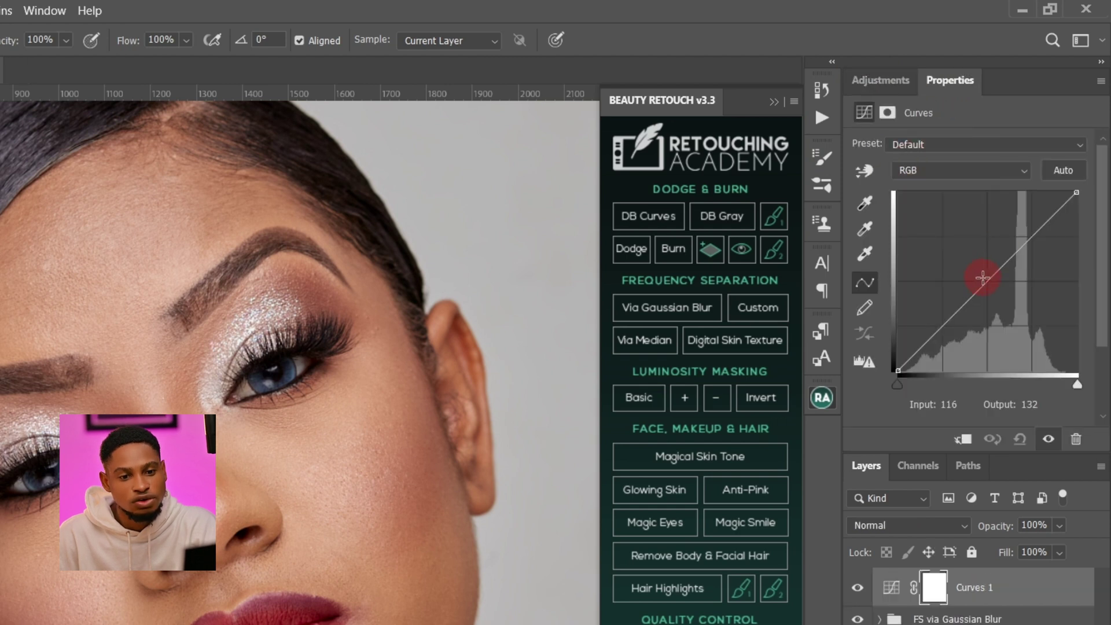
pyautogui.moveTo(984, 279); pyautogui.dragTo(974, 264)
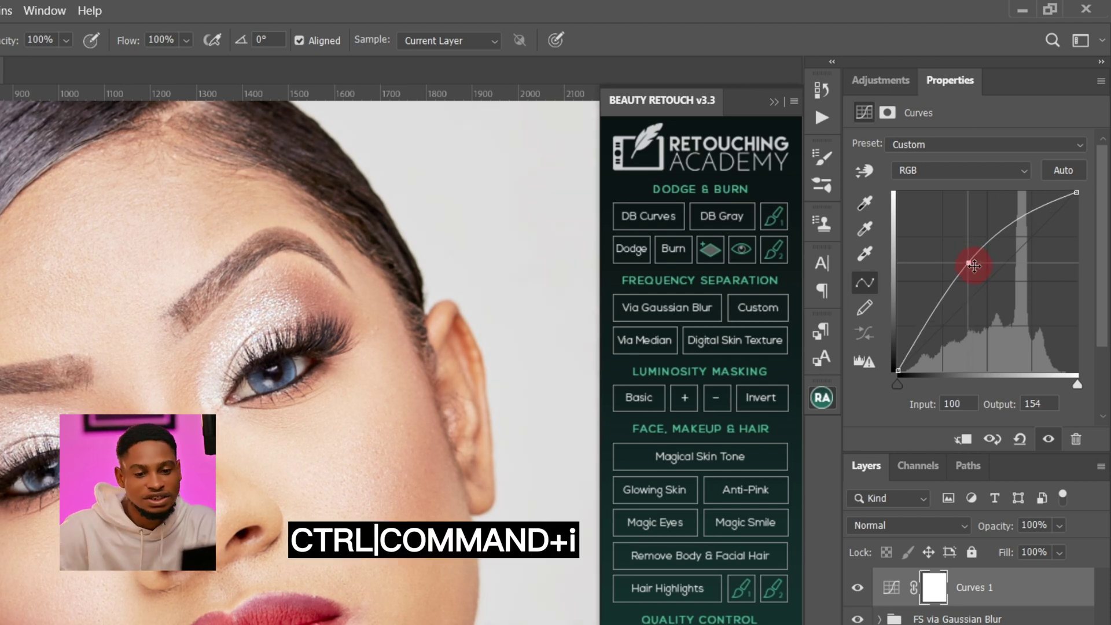
# - Invert the brightening Curves layer's mask to black and rename the layer dodge
pyautogui.hotkey('ctrl', 'i')
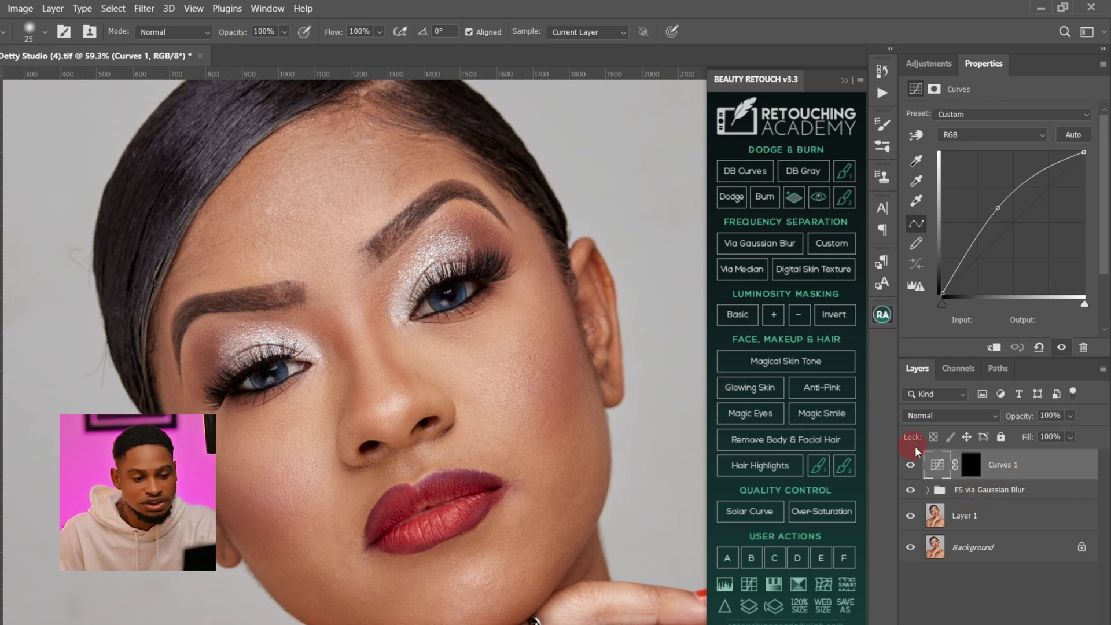
pyautogui.write('dodge')
pyautogui.press('Return')
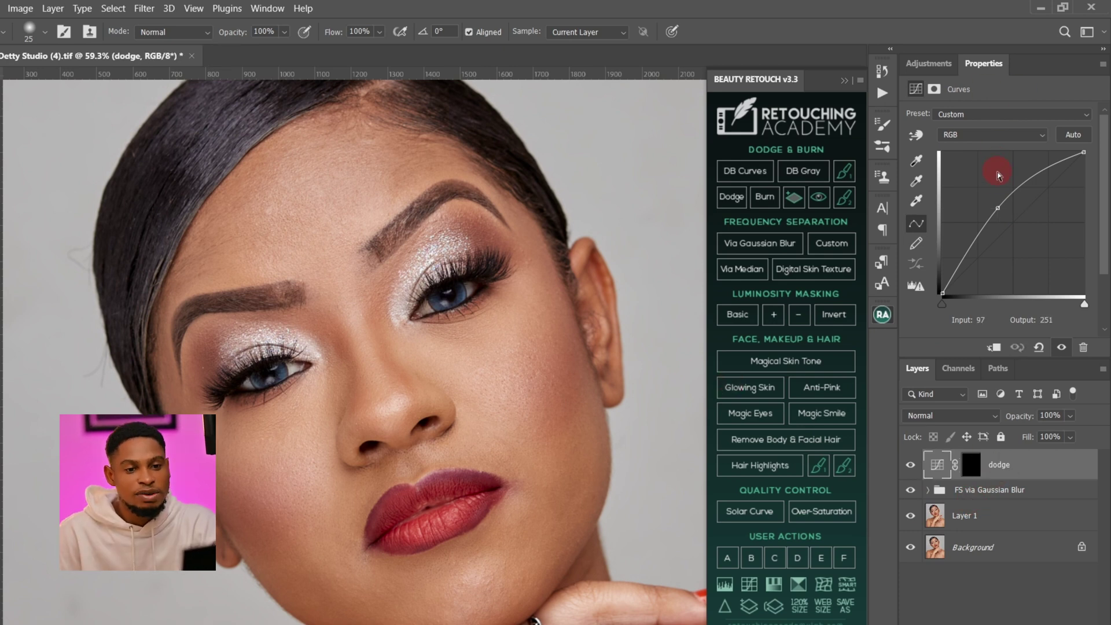
# - Add a second Curves adjustment layer above dodge and darken the midtones to input 152, output 100
pyautogui.click(932, 63)
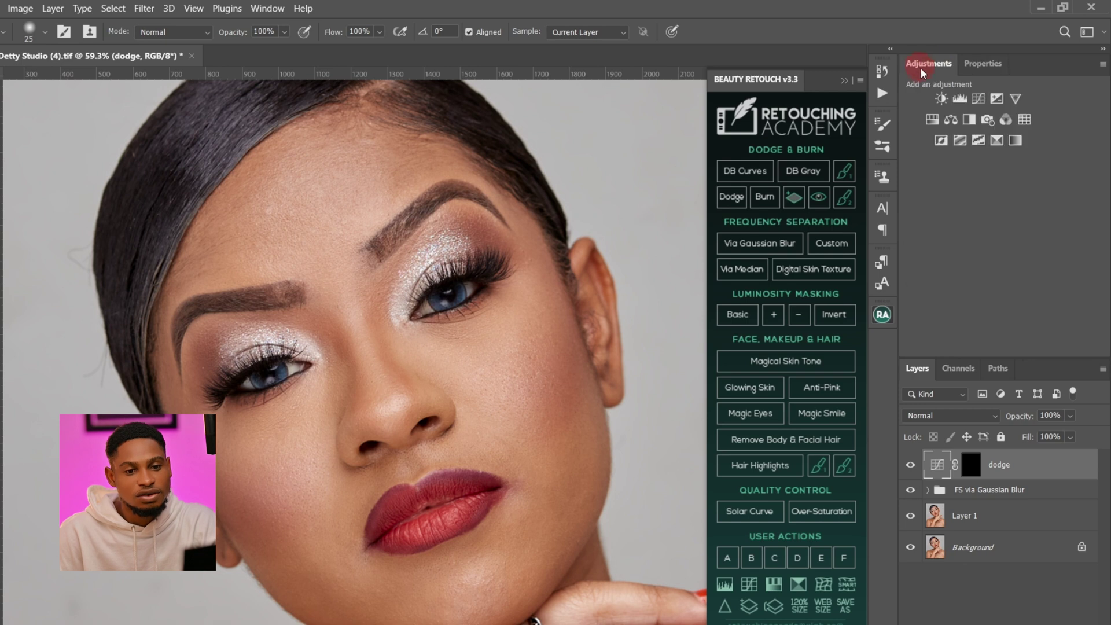
pyautogui.click(977, 99)
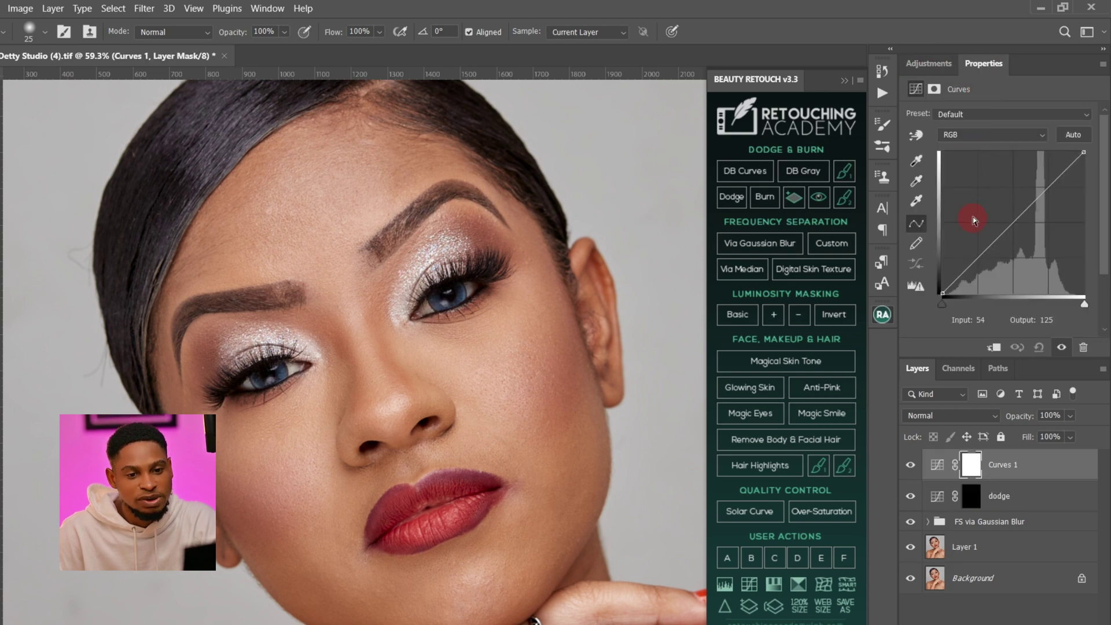
pyautogui.moveTo(1013, 220); pyautogui.dragTo(1023, 234)
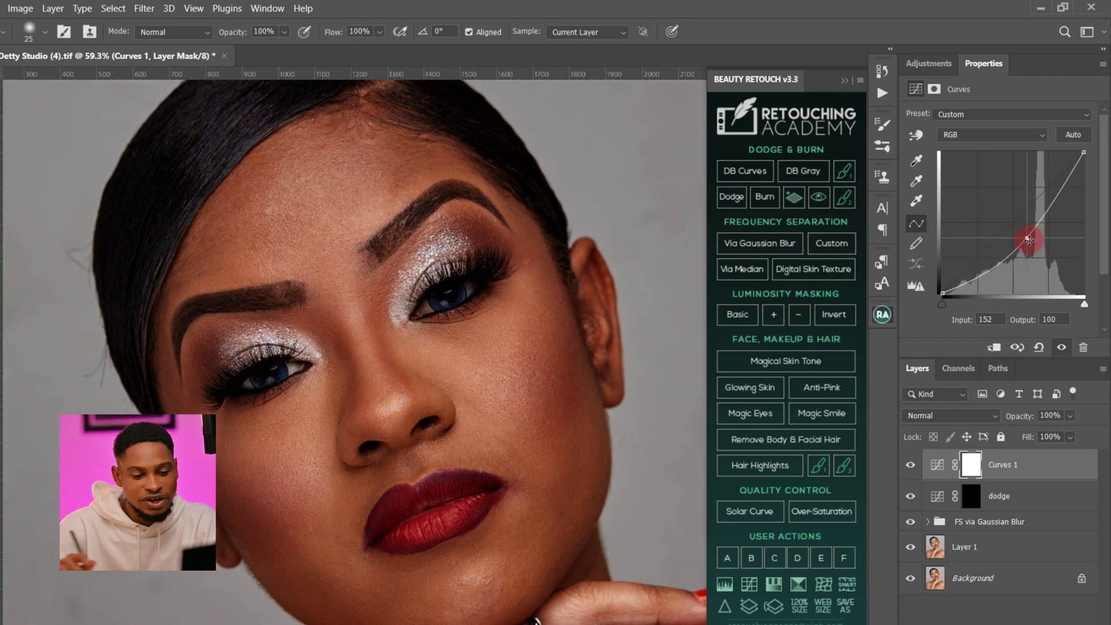
# - Invert the darkening Curves layer's mask to black and rename the layer burn
pyautogui.click(994, 416)
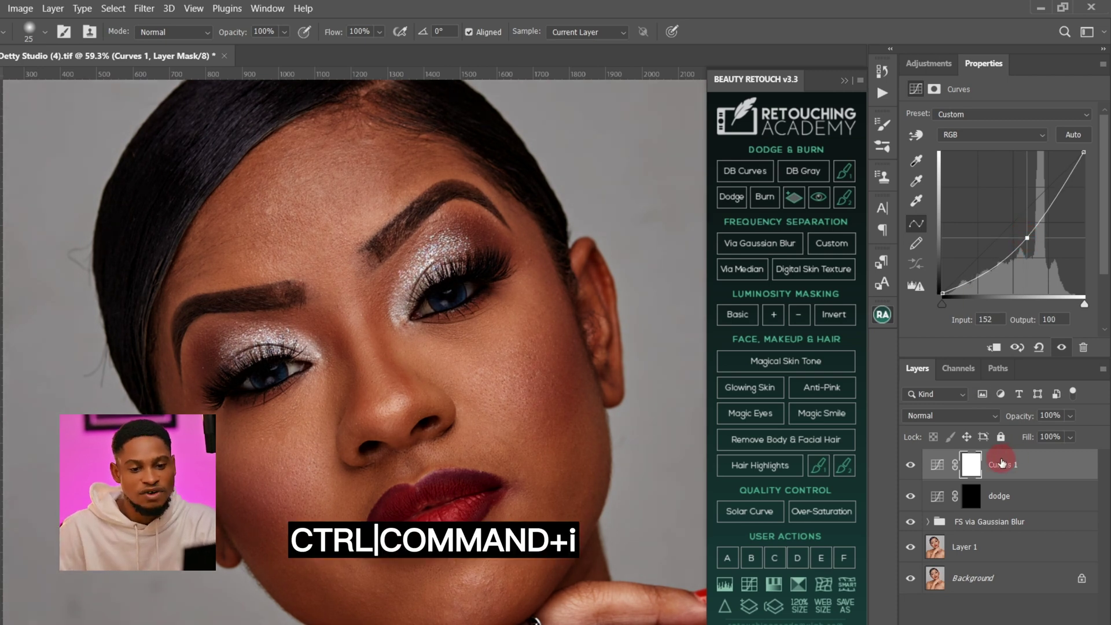
pyautogui.hotkey('ctrl', 'i')
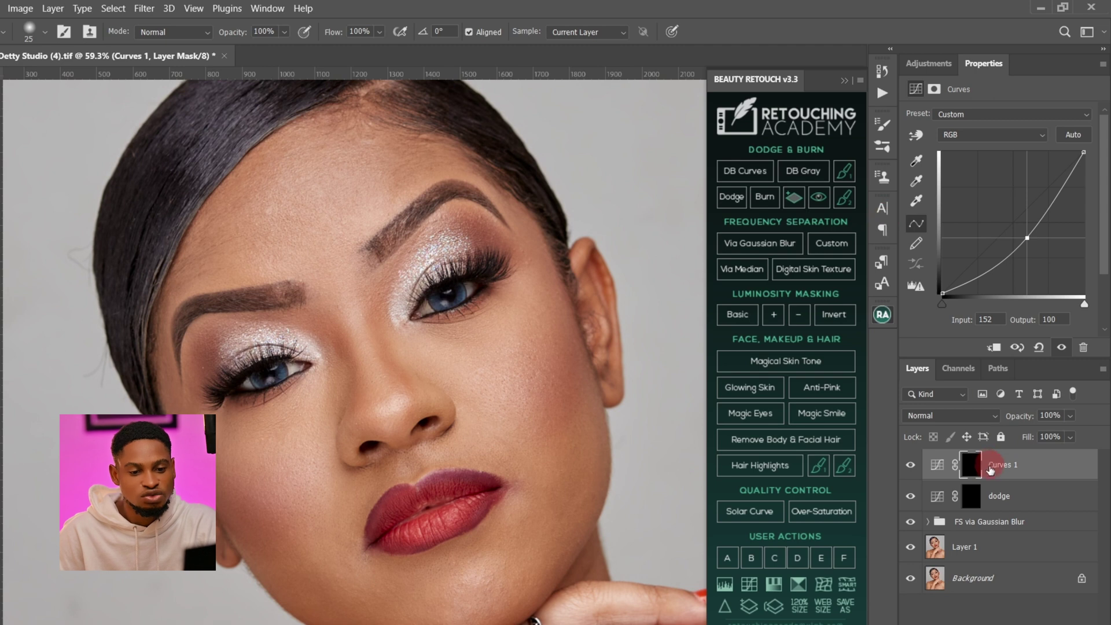
pyautogui.doubleClick(1000, 465)
pyautogui.write('burn')
pyautogui.press('Return')
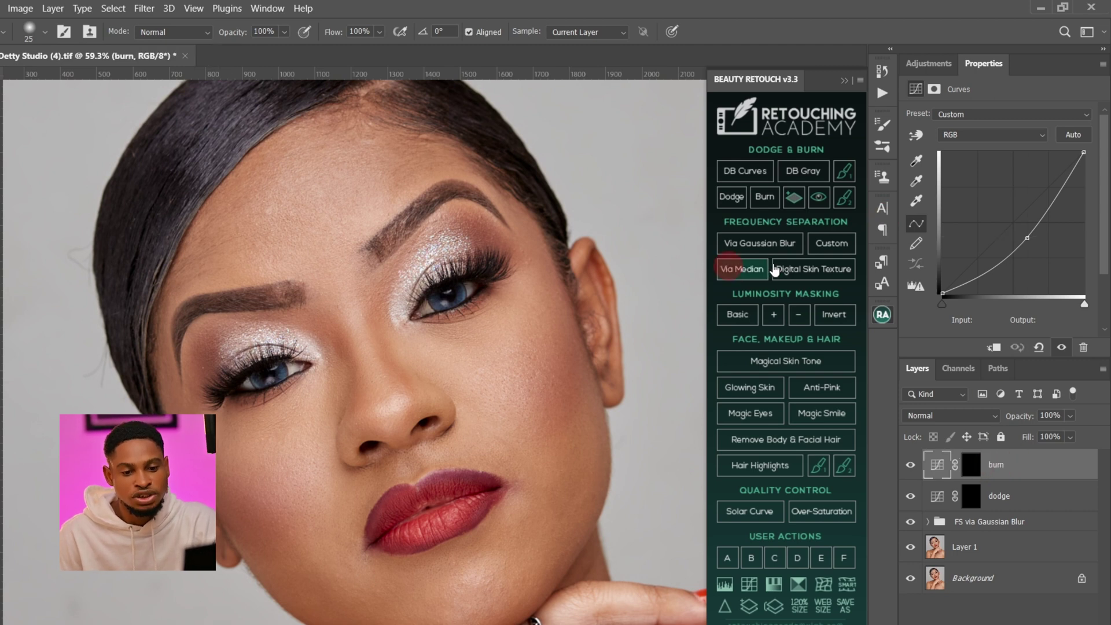
# - Move the burn layer below dodge and group the two Curves layers together
pyautogui.moveTo(1005, 471); pyautogui.dragTo(1033, 505)
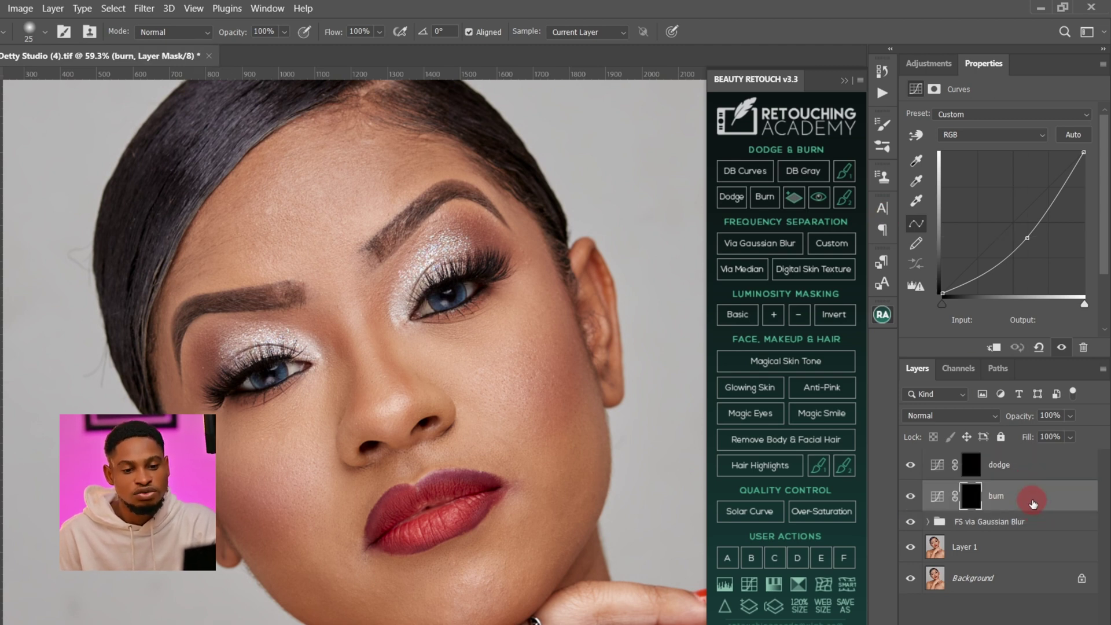
pyautogui.click(1010, 468)
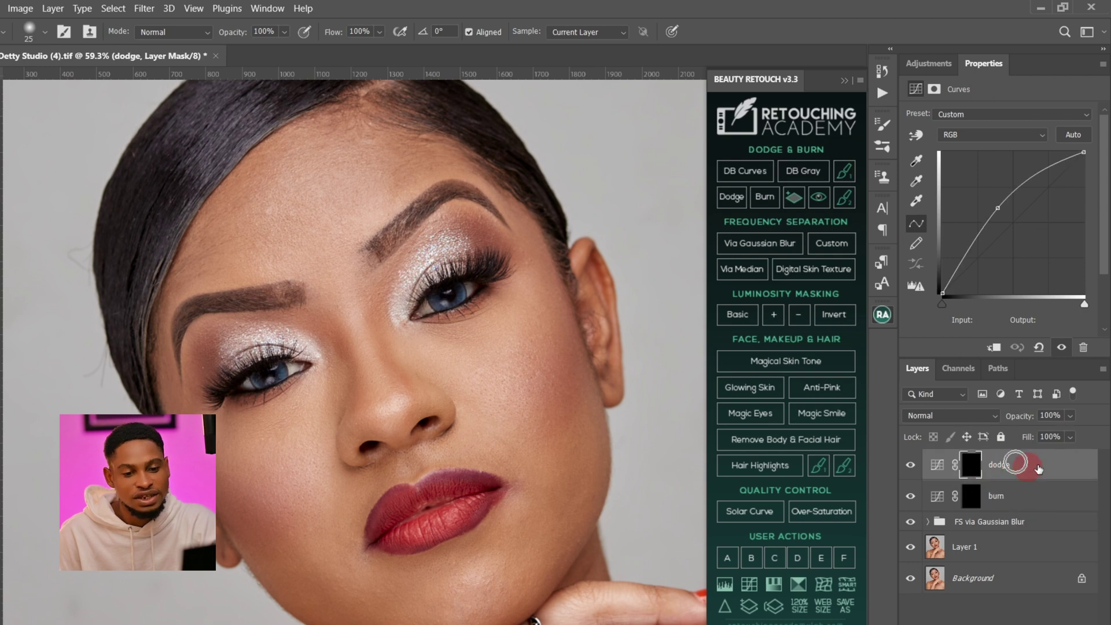
pyautogui.keyDown('ctrl'); pyautogui.click(1005, 475); pyautogui.keyUp('ctrl')
pyautogui.keyDown('ctrl'); pyautogui.click(1022, 499); pyautogui.keyUp('ctrl')
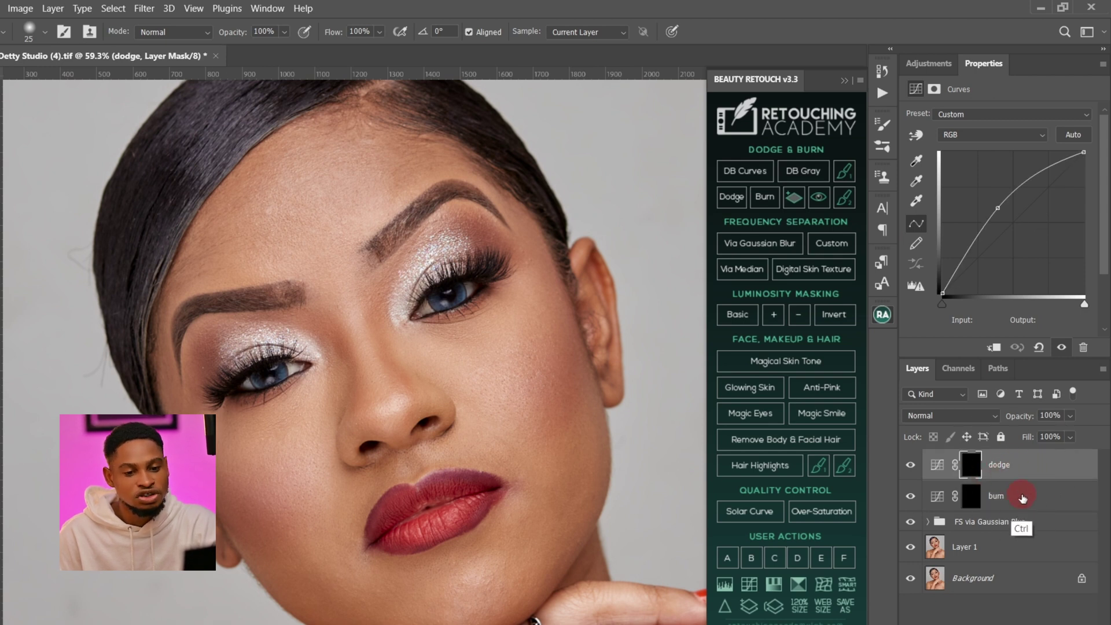
pyautogui.keyDown('ctrl'); pyautogui.click(1028, 497); pyautogui.keyUp('ctrl')
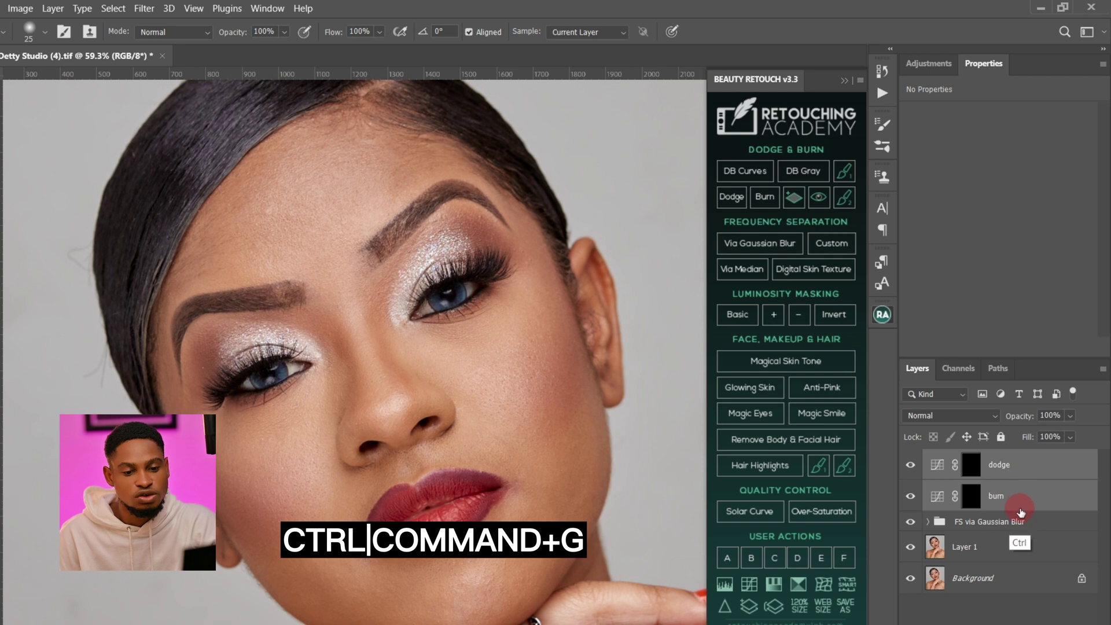
pyautogui.hotkey('ctrl', 'g')
pyautogui.click(975, 457)
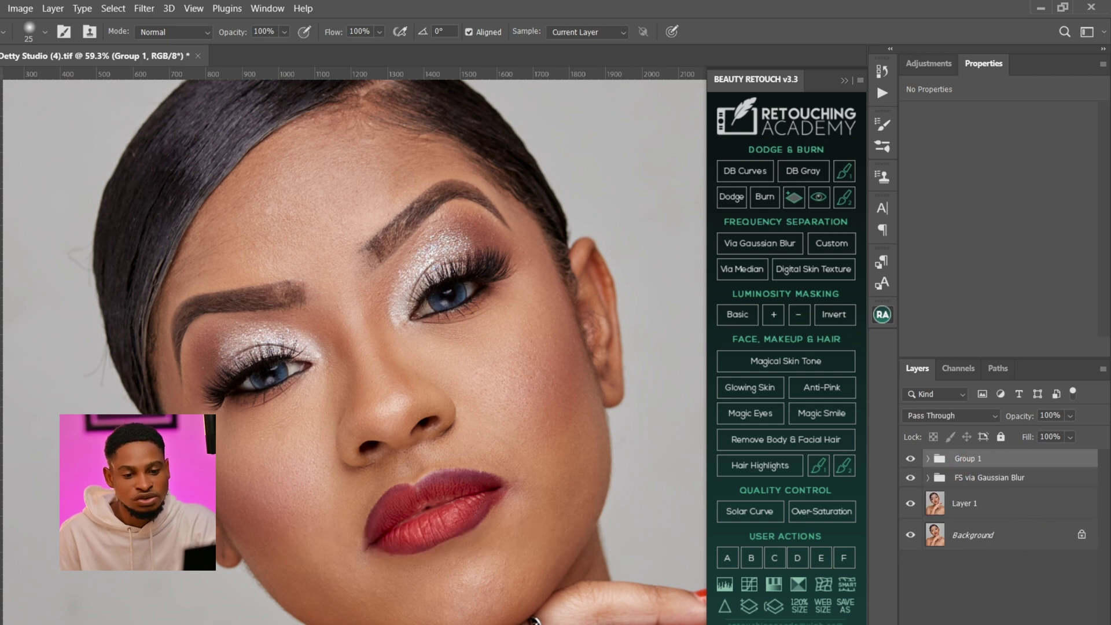
# - Add a white layer mask to the group of Curves layers and rename the group dnb
pyautogui.click(997, 617)
pyautogui.doubleClick(996, 464)
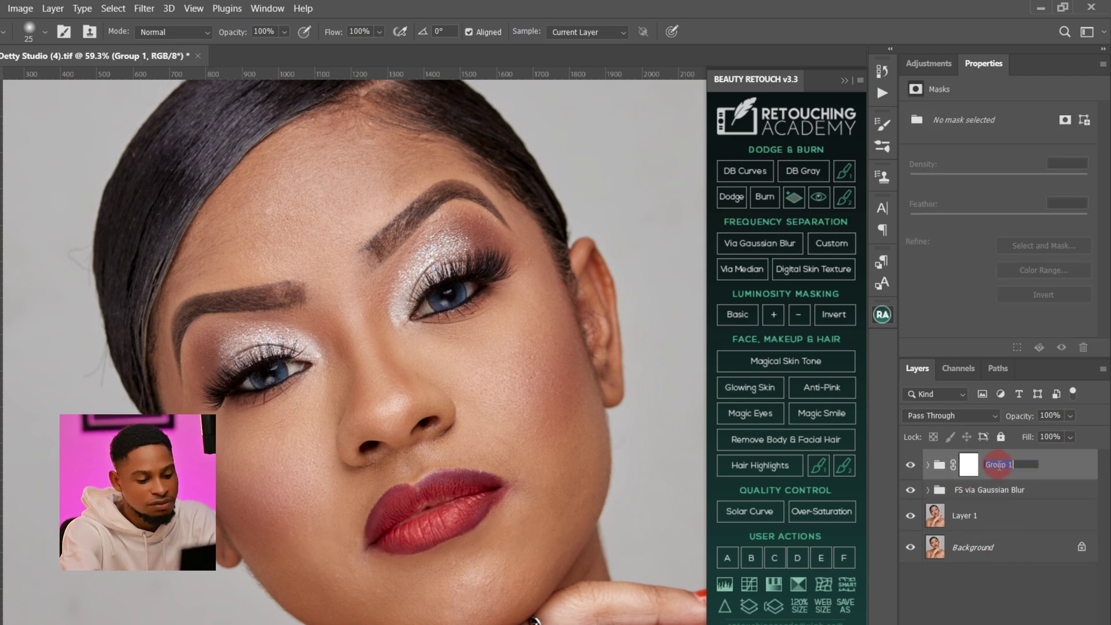
pyautogui.write('dnb')
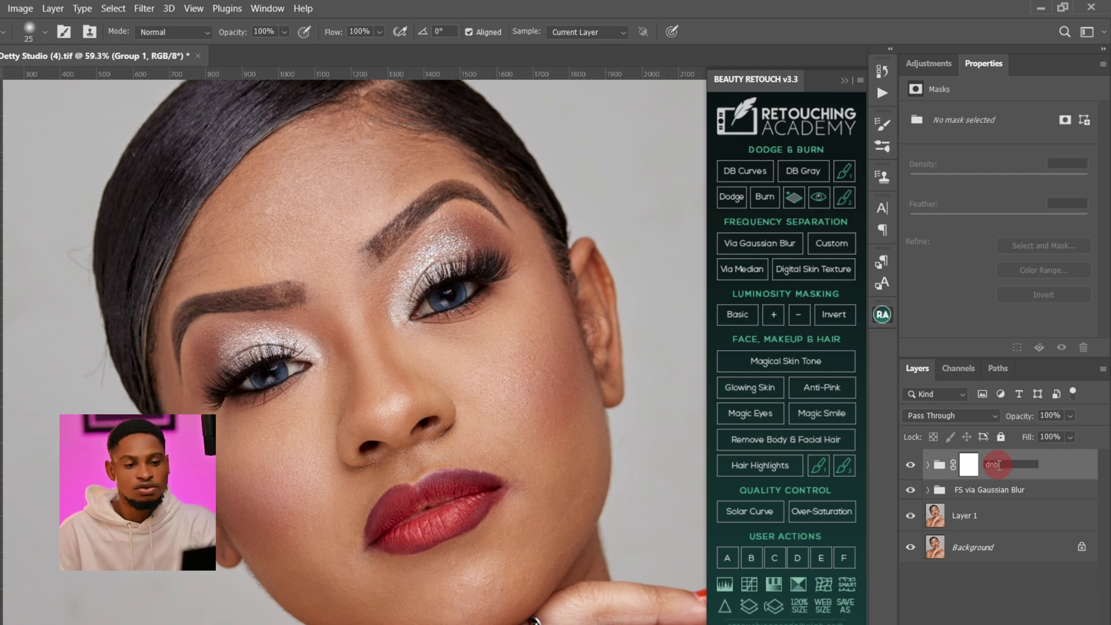
pyautogui.press('Return')
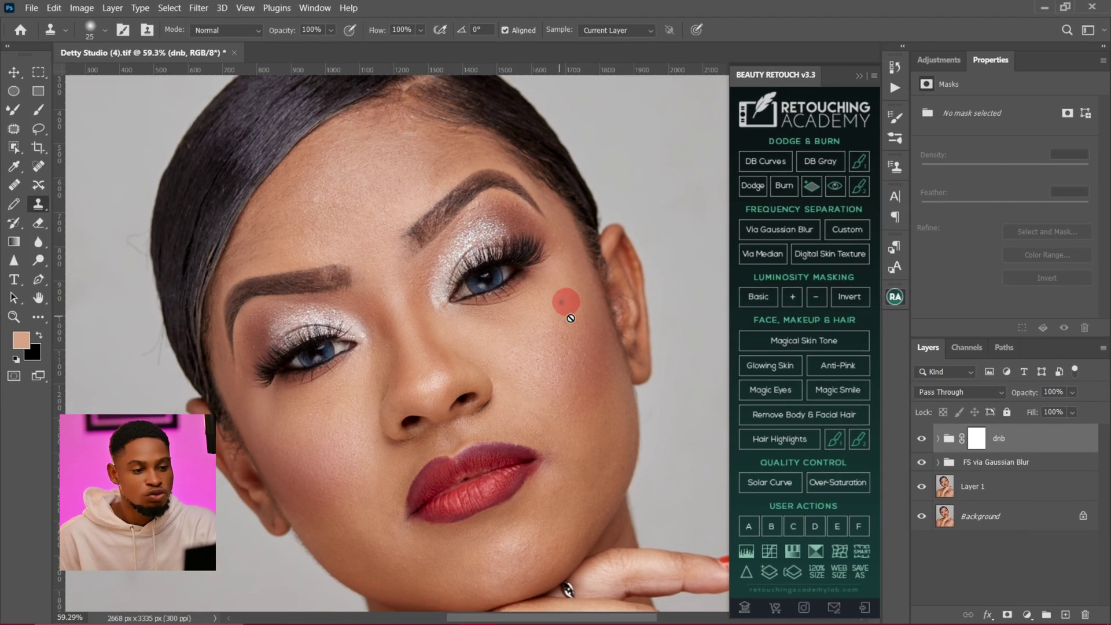
# - Add a Black & White adjustment layer above the dnb group with Reds at -46 and Yellows at 29
pyautogui.click(939, 439)
pyautogui.press('z')
pyautogui.moveTo(511, 325); pyautogui.dragTo(533, 328)
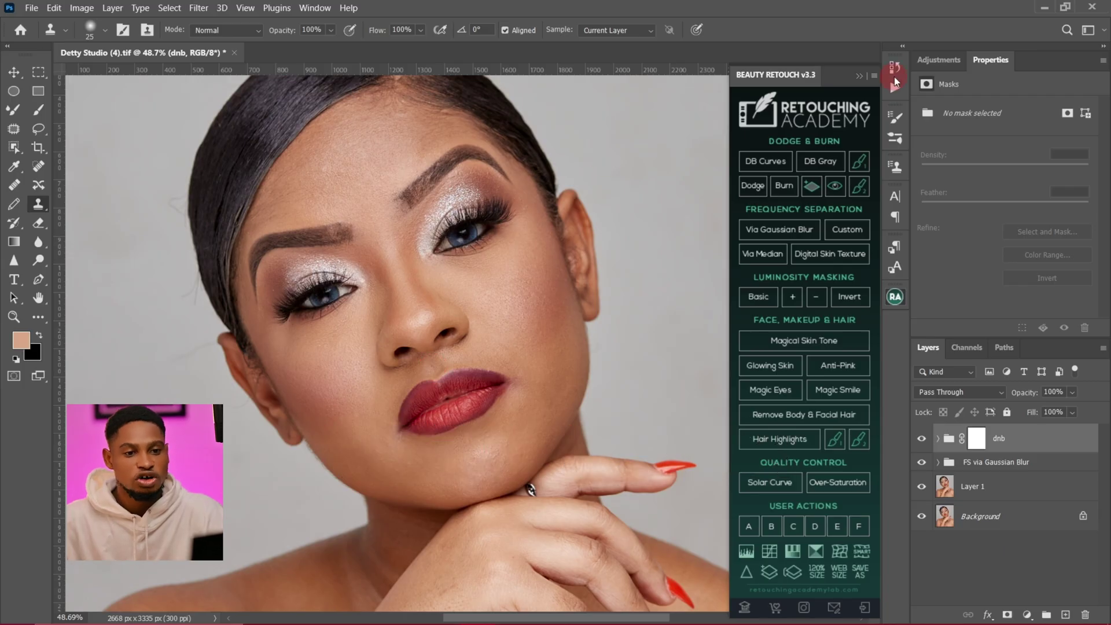
pyautogui.click(925, 54)
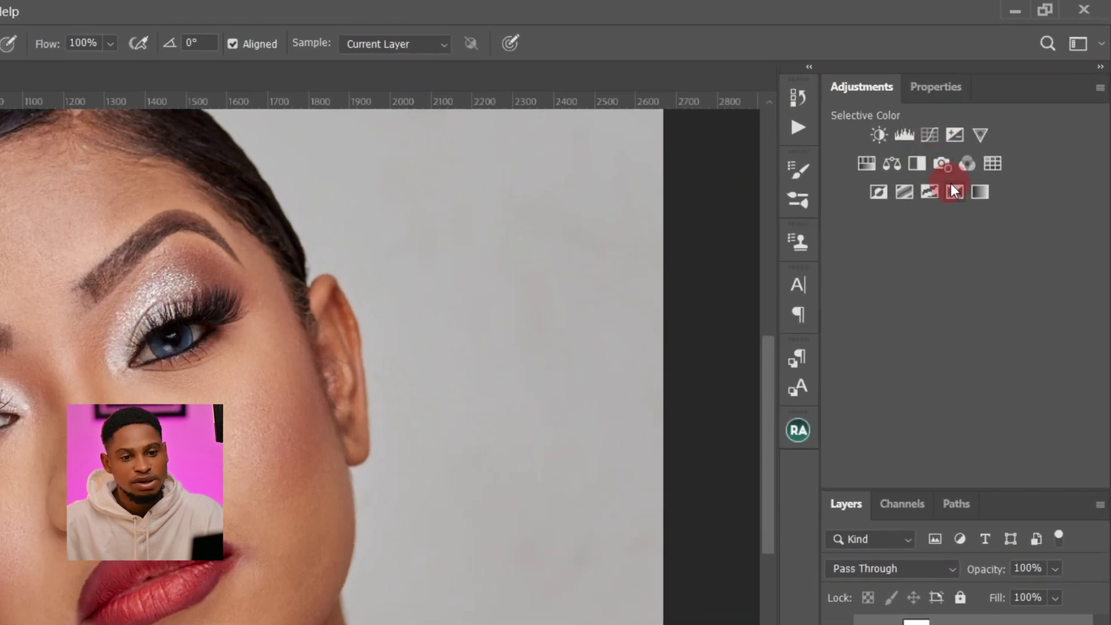
pyautogui.click(915, 165)
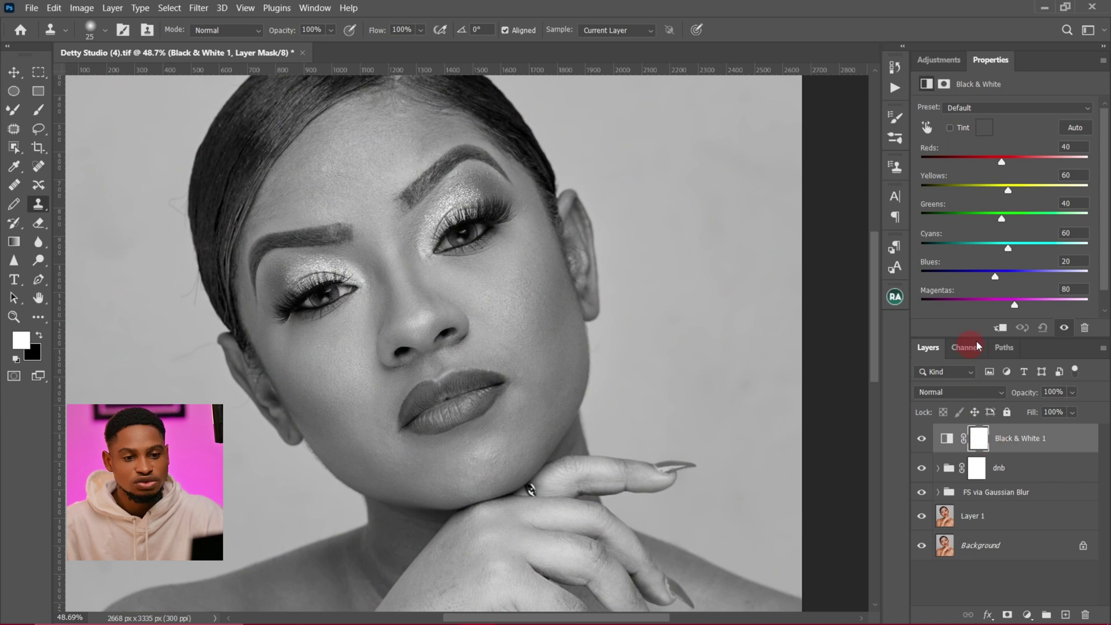
pyautogui.moveTo(1000, 160); pyautogui.dragTo(972, 165)
pyautogui.moveTo(1007, 190); pyautogui.dragTo(995, 195)
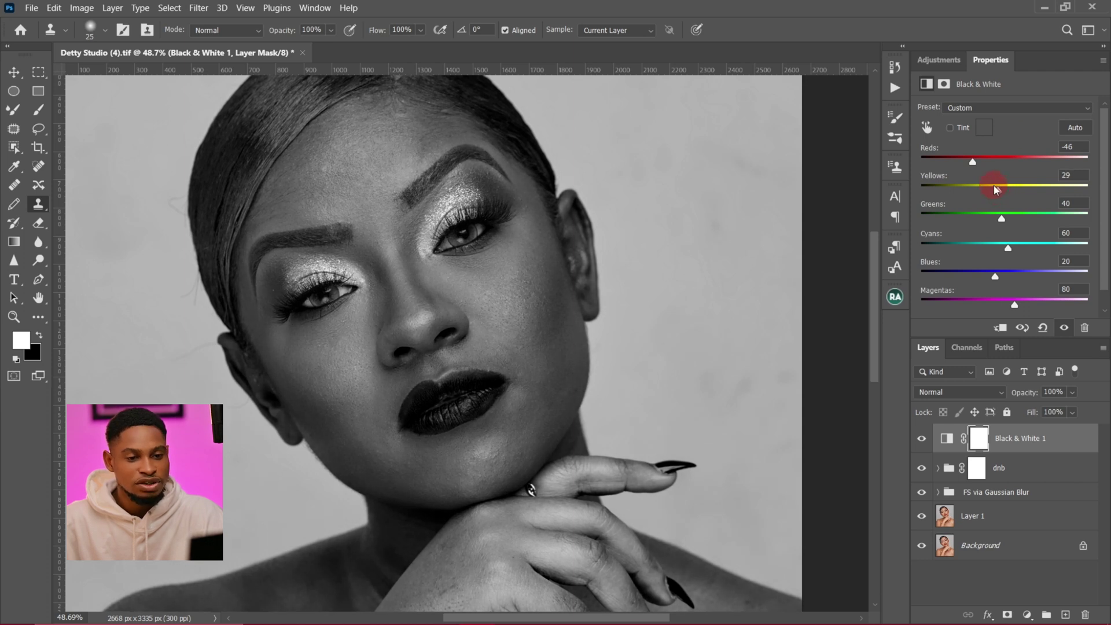
# - Add a Levels adjustment layer above the Black & White layer and set its midtones to 0.89
pyautogui.click(940, 63)
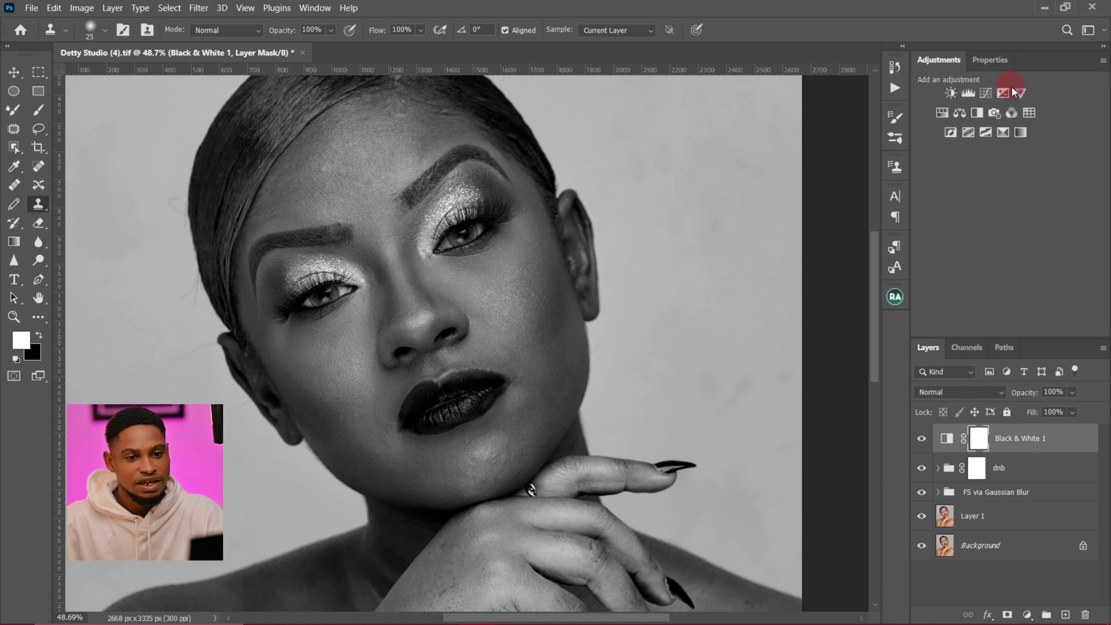
pyautogui.click(969, 93)
pyautogui.moveTo(1017, 213); pyautogui.dragTo(1025, 216)
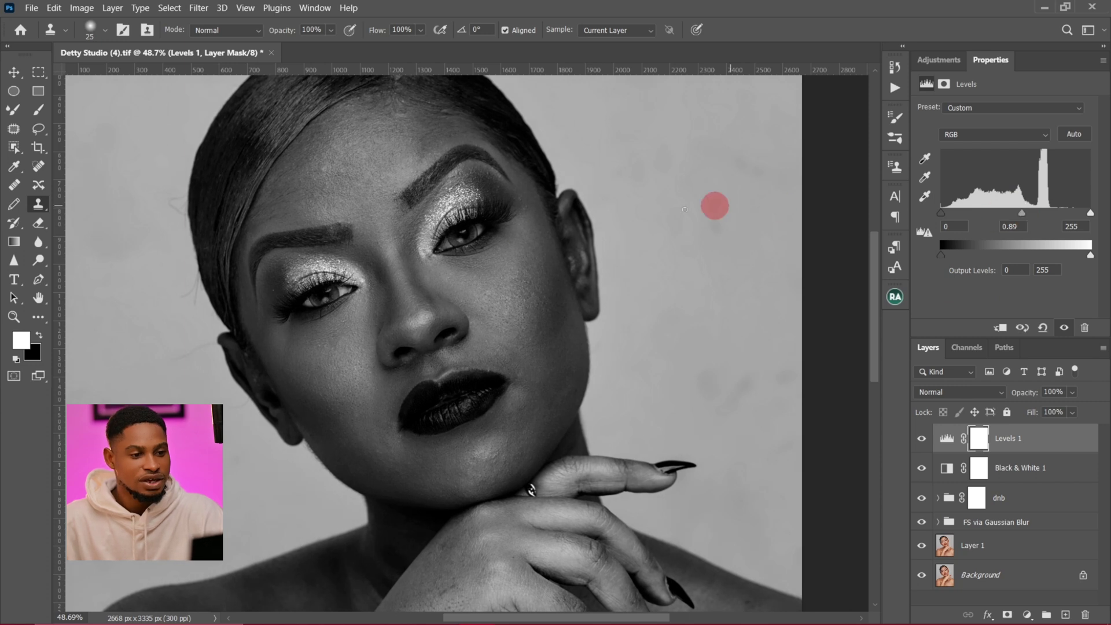
# - Group the Levels and Black & White layers and name the group check layer
pyautogui.hotkey('ctrl', 'space')
pyautogui.moveTo(508, 264)
pyautogui.mouseDown()
pyautogui.moveTo(464, 282)
pyautogui.moveTo(474, 289)
pyautogui.mouseUp()
pyautogui.moveTo(519, 349); pyautogui.dragTo(466, 196)
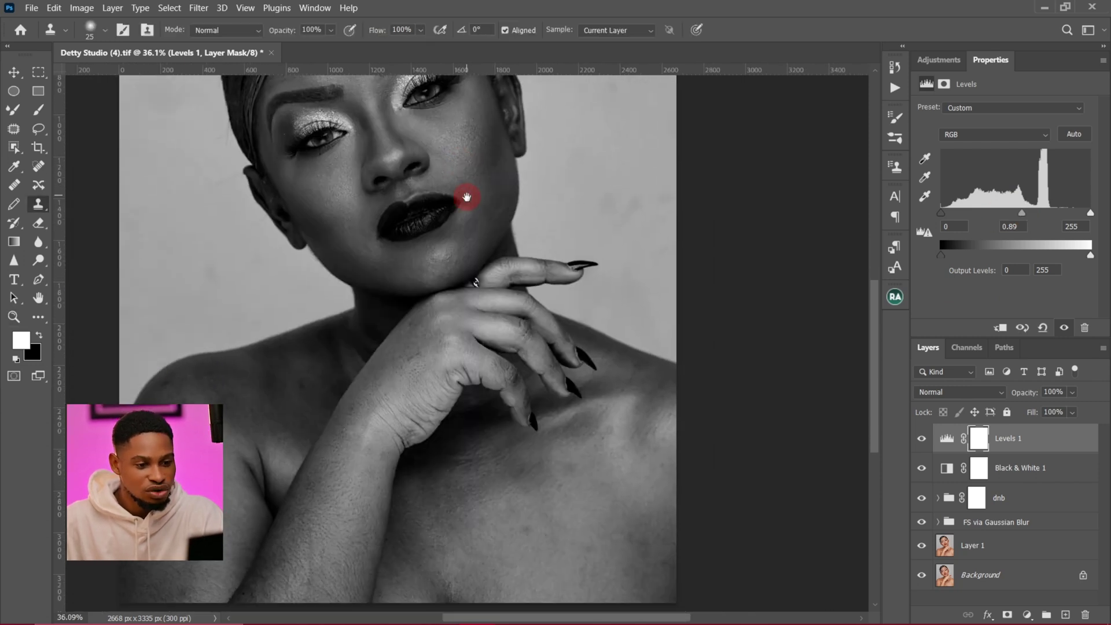
pyautogui.scroll(-1, 573, 454)
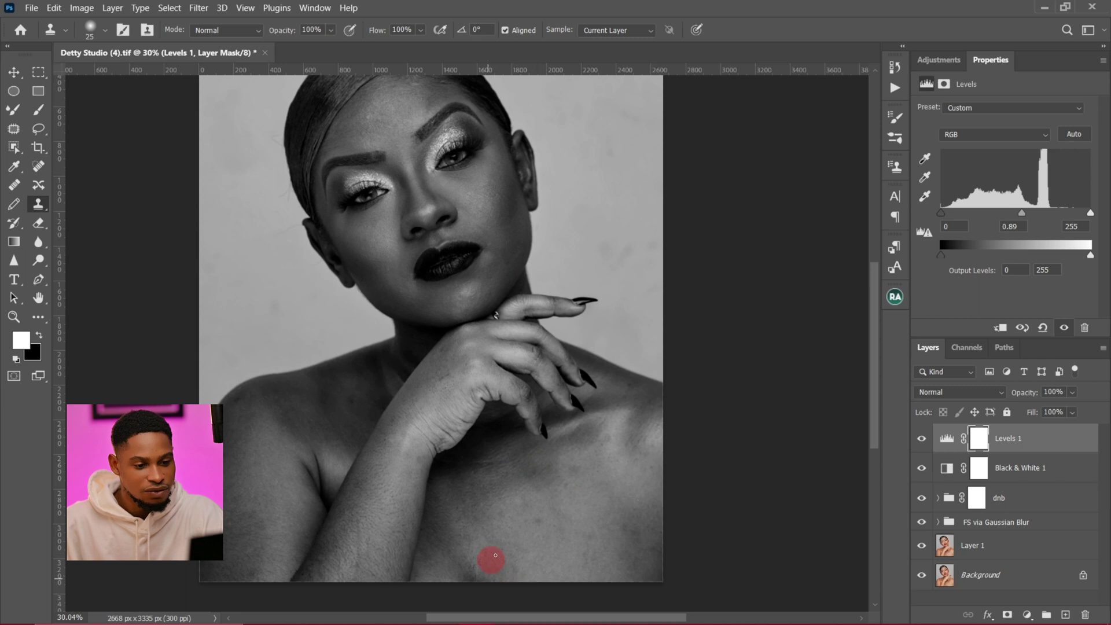
pyautogui.keyDown('shift'); pyautogui.click(1029, 467); pyautogui.keyUp('shift')
pyautogui.hotkey('ctrl', 'g')
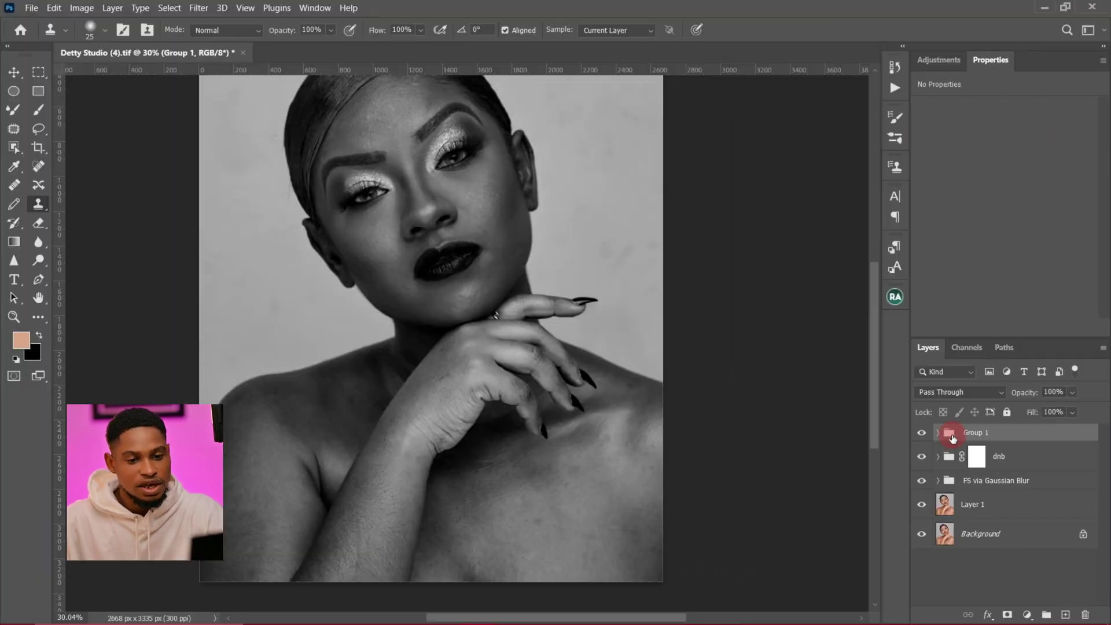
pyautogui.write('check layer')
pyautogui.press('Return')
# - Examine the black-and-white portrait up close for uneven light and dark patches across the forehead, cheeks and chin
pyautogui.moveTo(421, 193); pyautogui.dragTo(492, 243)
pyautogui.scroll(5, 497, 162)
pyautogui.press('z')
pyautogui.moveTo(497, 195); pyautogui.dragTo(521, 195)
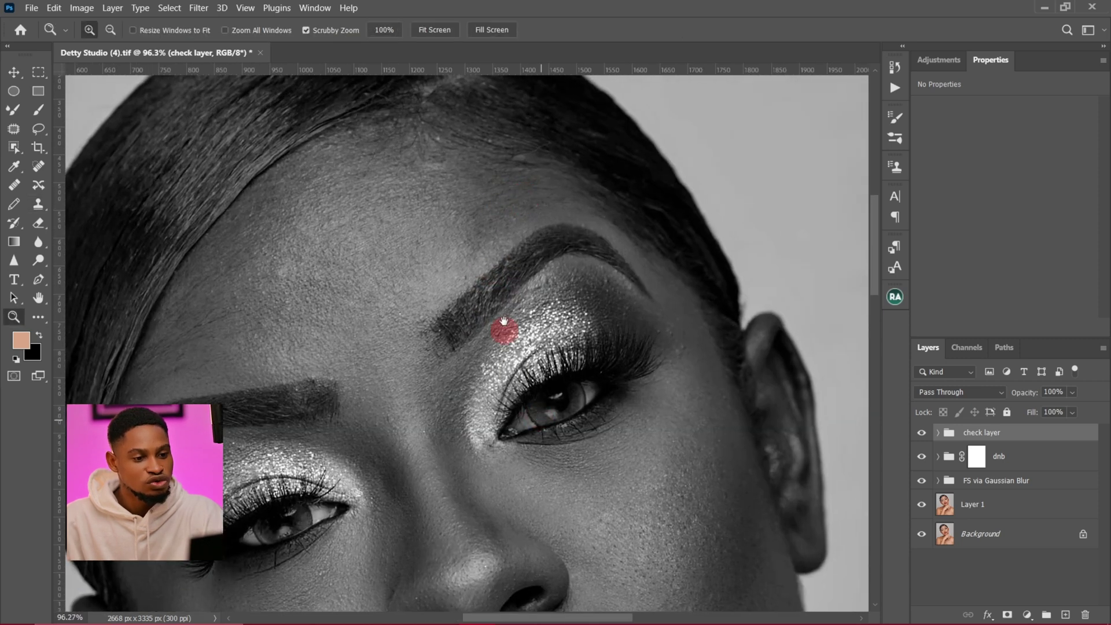
pyautogui.moveTo(509, 367); pyautogui.dragTo(489, 218)
pyautogui.moveTo(596, 347); pyautogui.dragTo(548, 230)
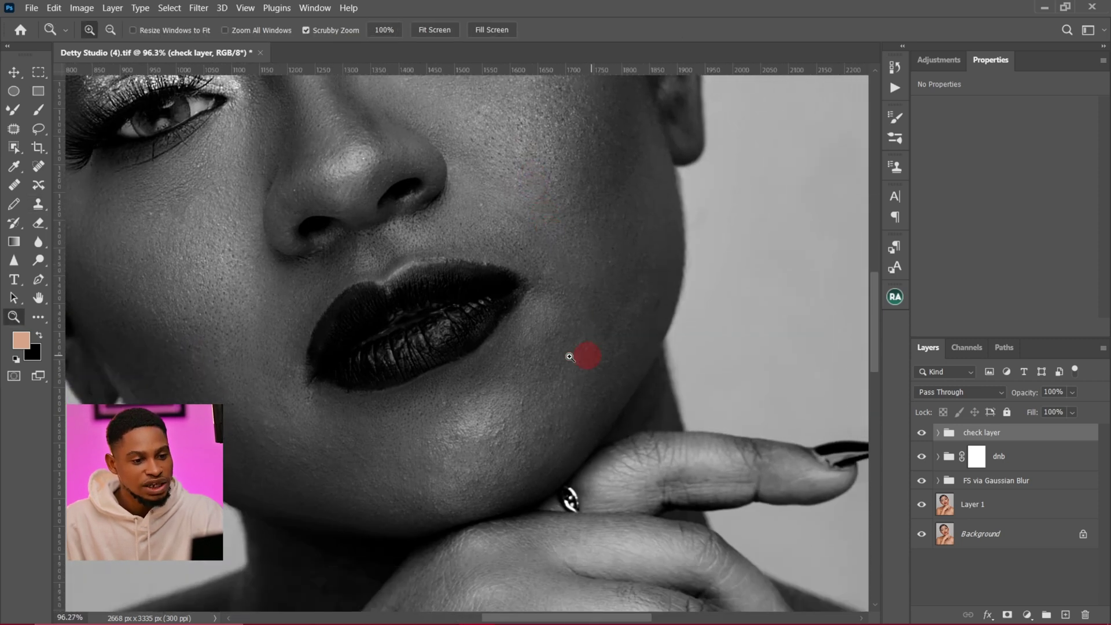
pyautogui.moveTo(587, 355); pyautogui.dragTo(550, 441)
pyautogui.moveTo(590, 390); pyautogui.dragTo(448, 355)
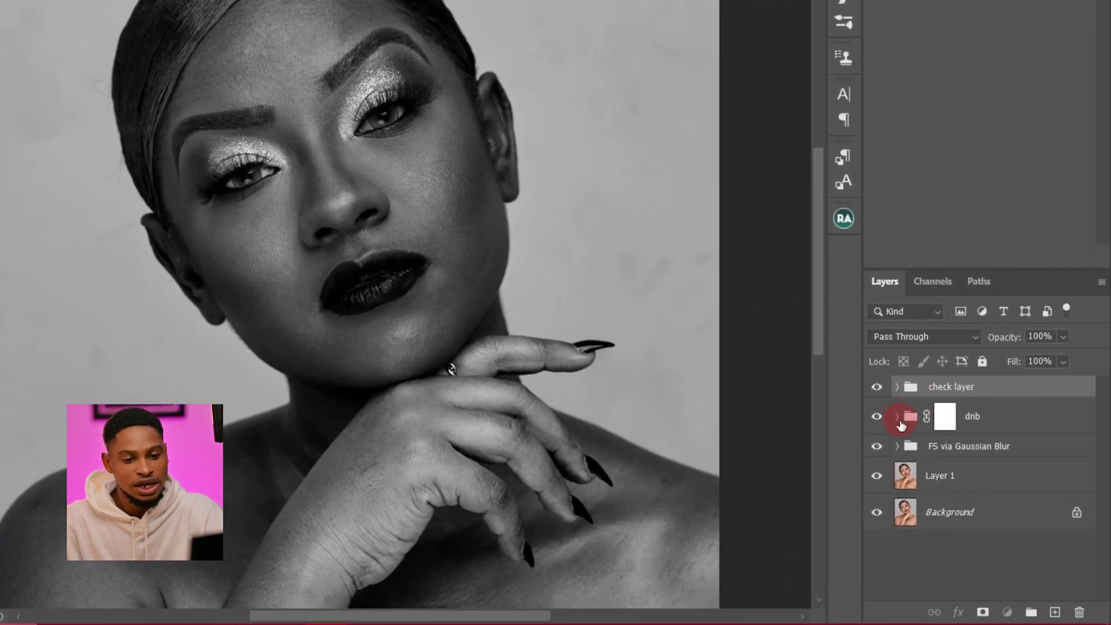
# - Select the dodge layer's mask inside the dnb group and set up a Soft Round brush with 2% flow
pyautogui.click(937, 457)
pyautogui.click(963, 460)
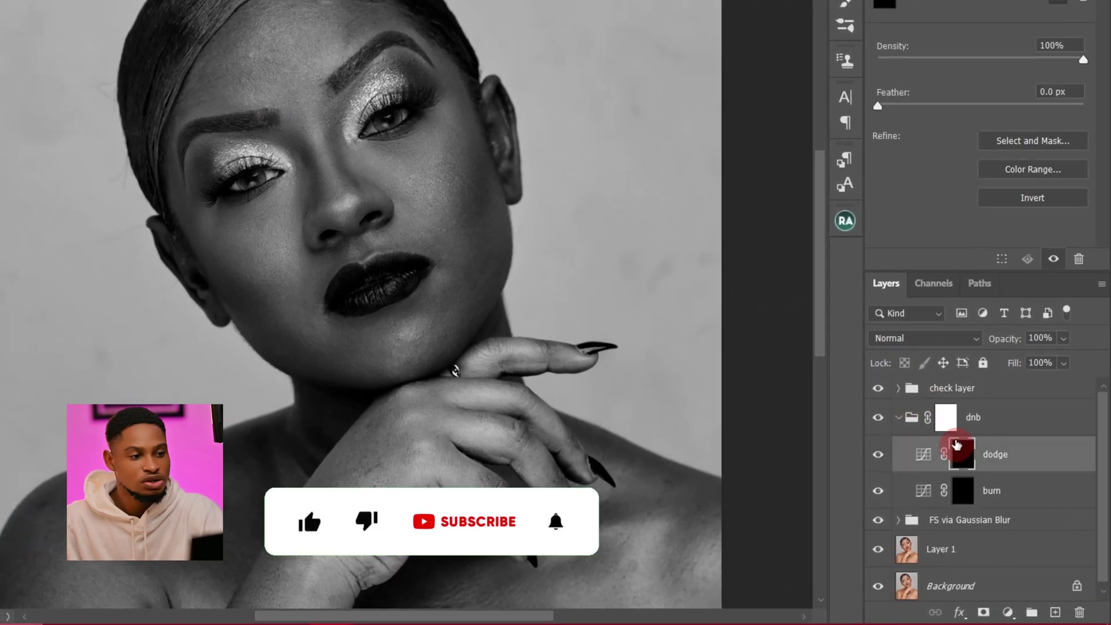
pyautogui.click(50, 142)
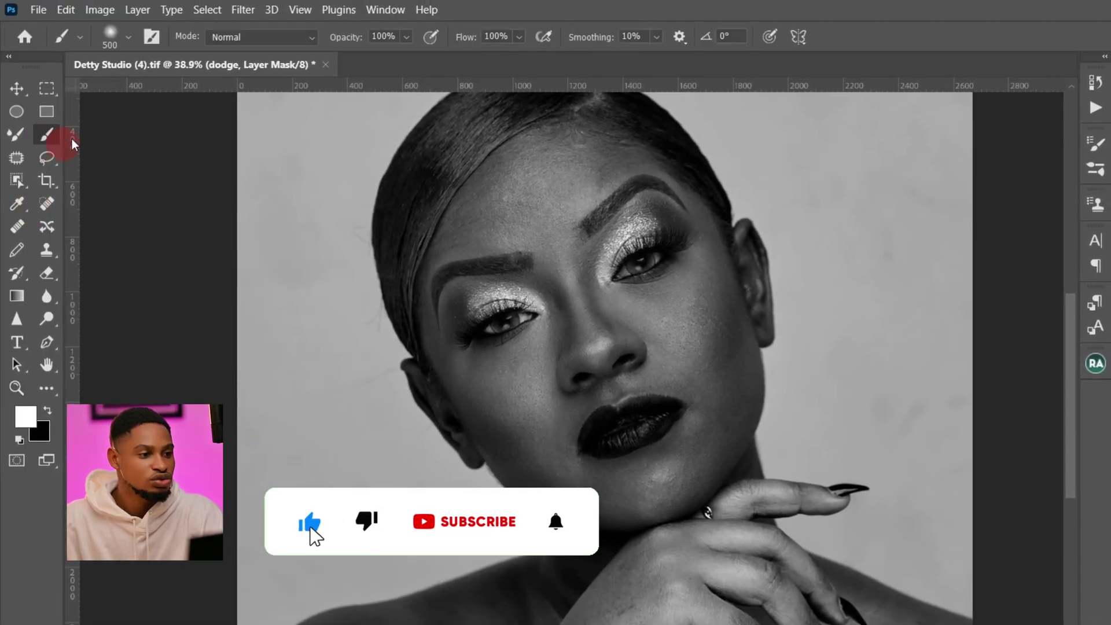
pyautogui.click(110, 36)
pyautogui.click(127, 271)
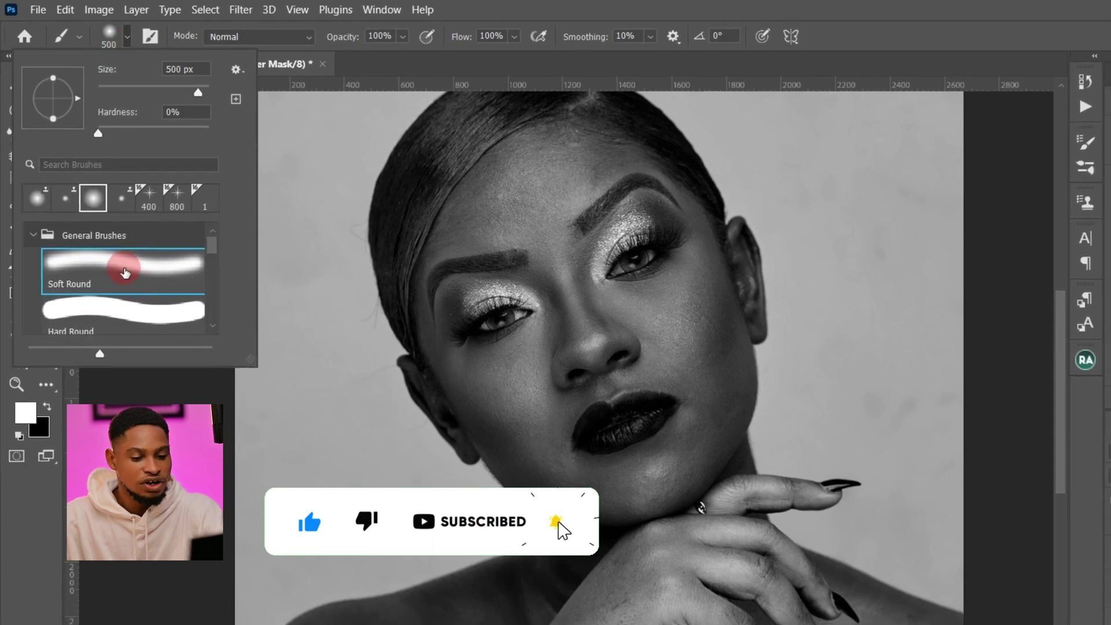
pyautogui.press('Return')
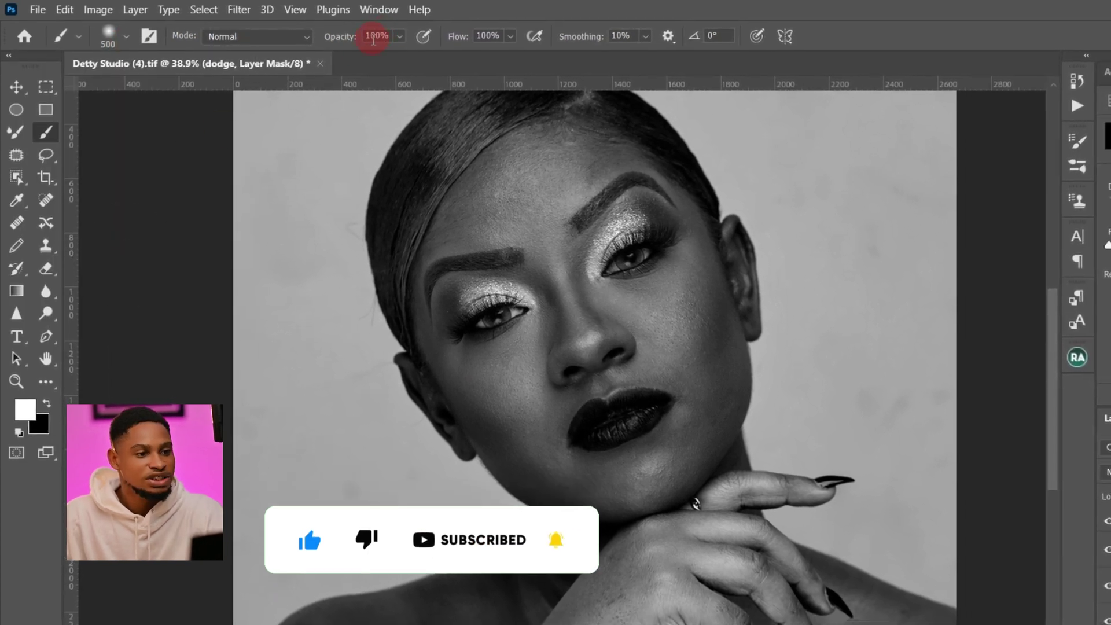
pyautogui.click(496, 36)
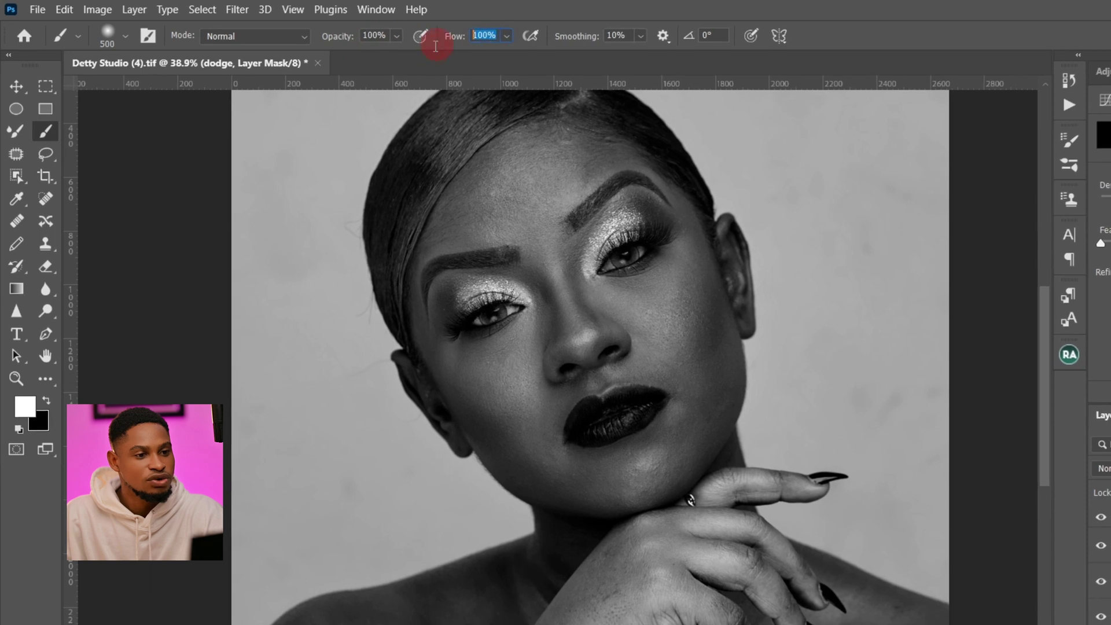
pyautogui.write('2')
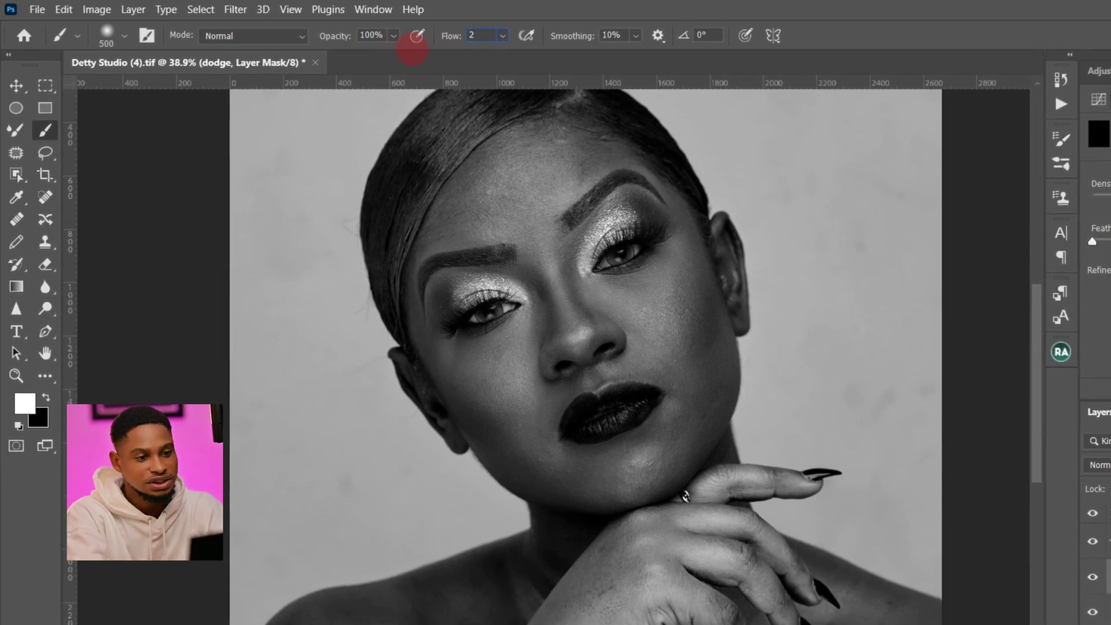
pyautogui.press('Return')
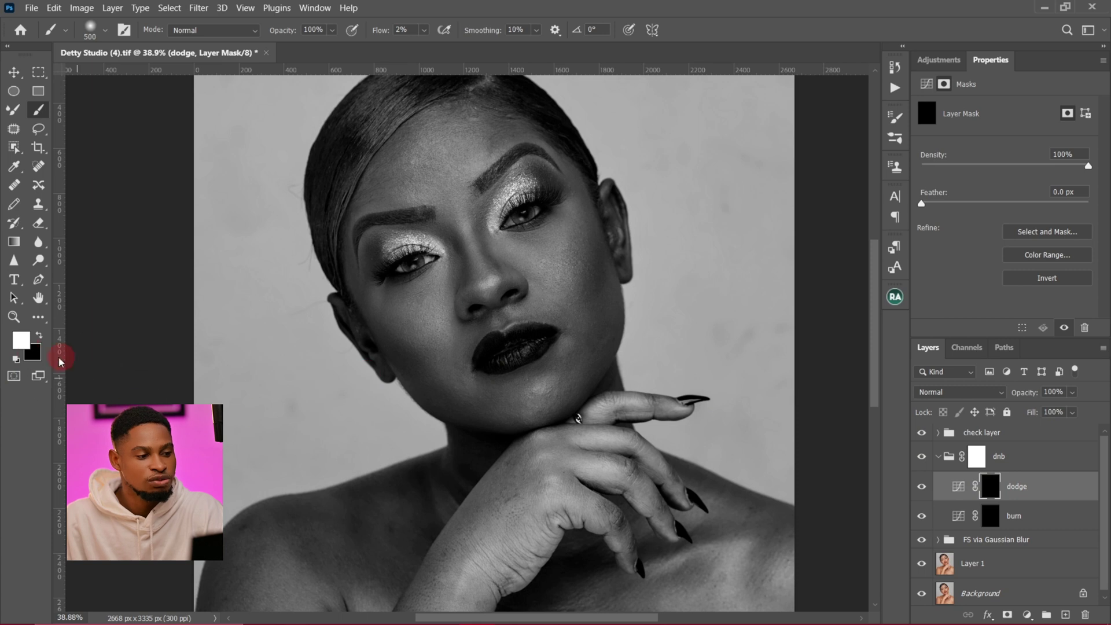
# - Reduce the brush size to 90 px for detailed work on the forehead
pyautogui.press('z')
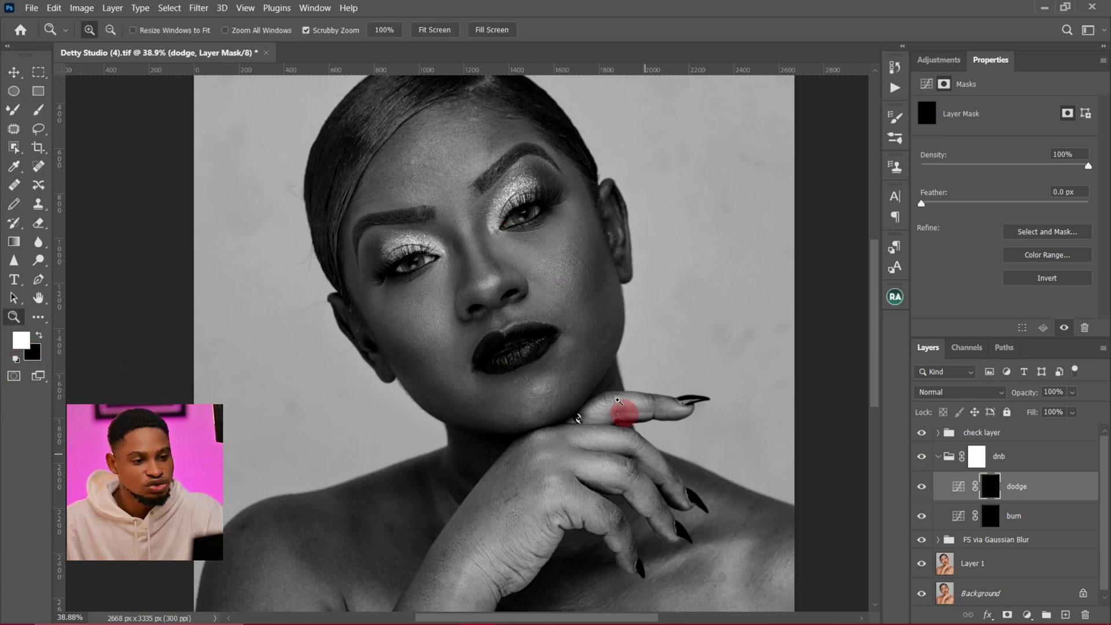
pyautogui.moveTo(487, 133); pyautogui.dragTo(562, 141)
pyautogui.press('b')
pyautogui.moveTo(515, 195); pyautogui.dragTo(523, 301)
pyautogui.press('[')
pyautogui.press('[')
pyautogui.press('[')
pyautogui.press('[')
pyautogui.press('[')
pyautogui.press('[')
pyautogui.press('[')
pyautogui.press('[')
pyautogui.press('[')
pyautogui.press('[')
pyautogui.press('[')
pyautogui.press('[')
pyautogui.press('[')
pyautogui.press('[')
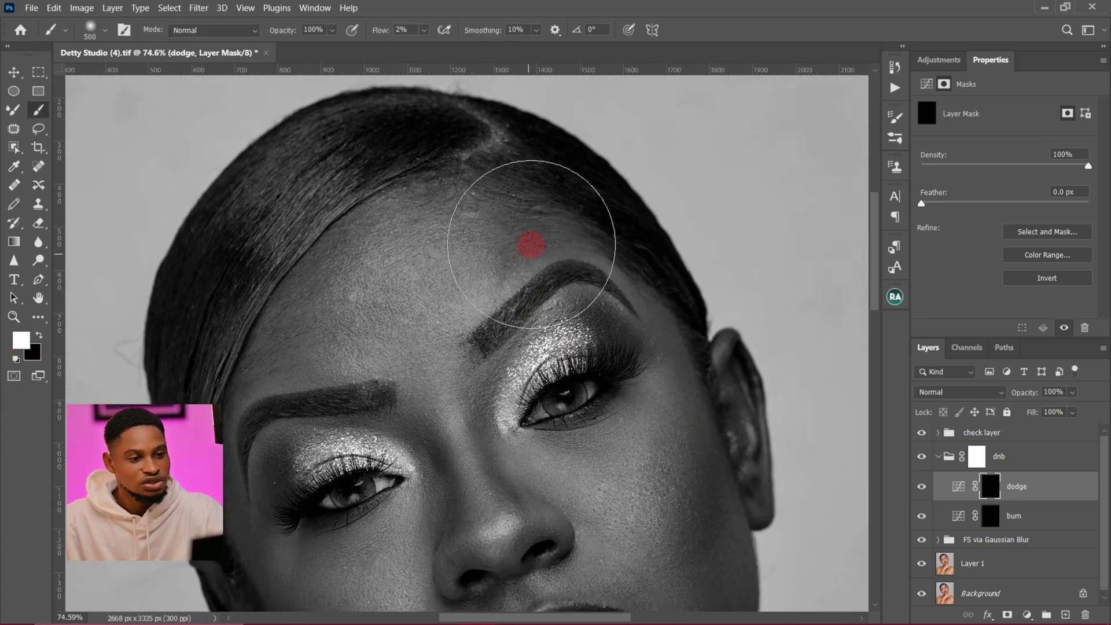
pyautogui.press('[')
pyautogui.press(']')
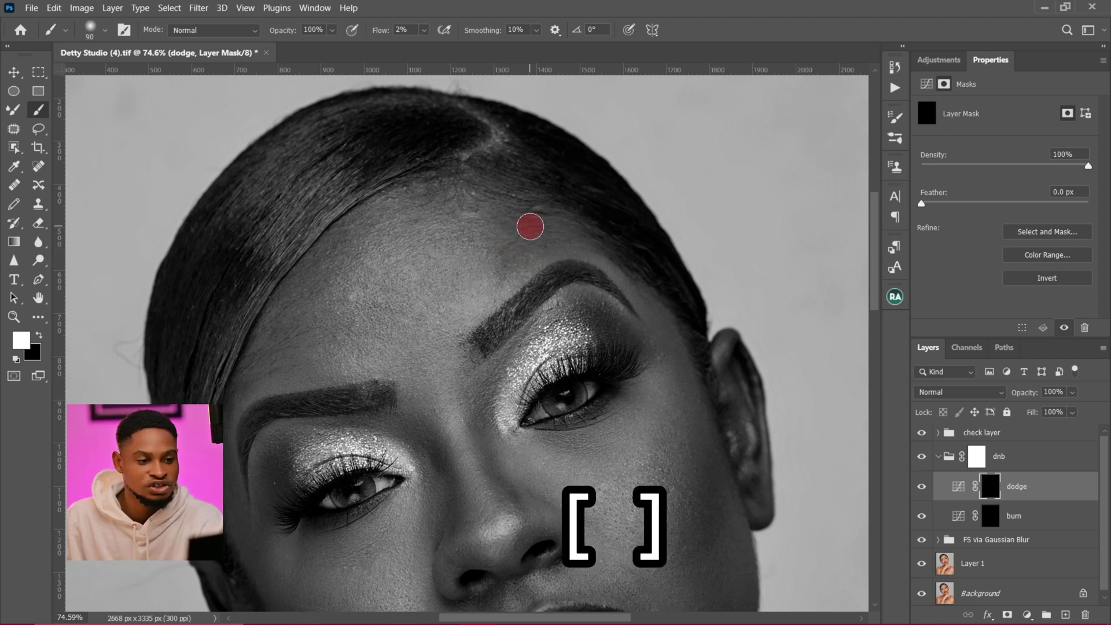
# - Paint white on the dodge mask over the dark patches of the forehead, varying the brush between 30 and 80 px
pyautogui.press('[')
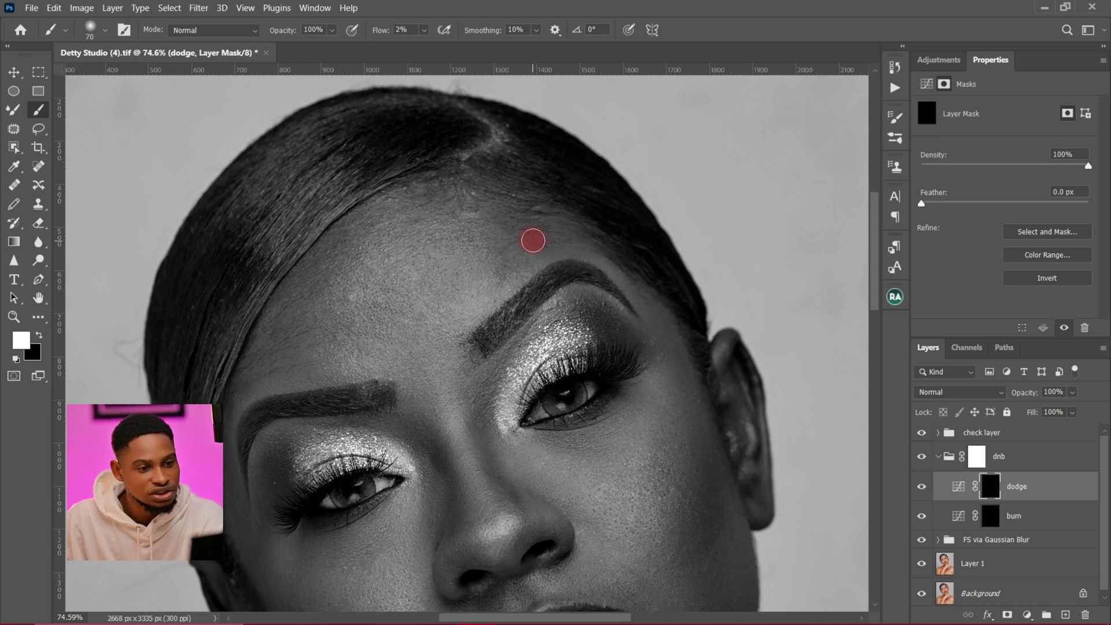
pyautogui.press('[')
pyautogui.press('[')
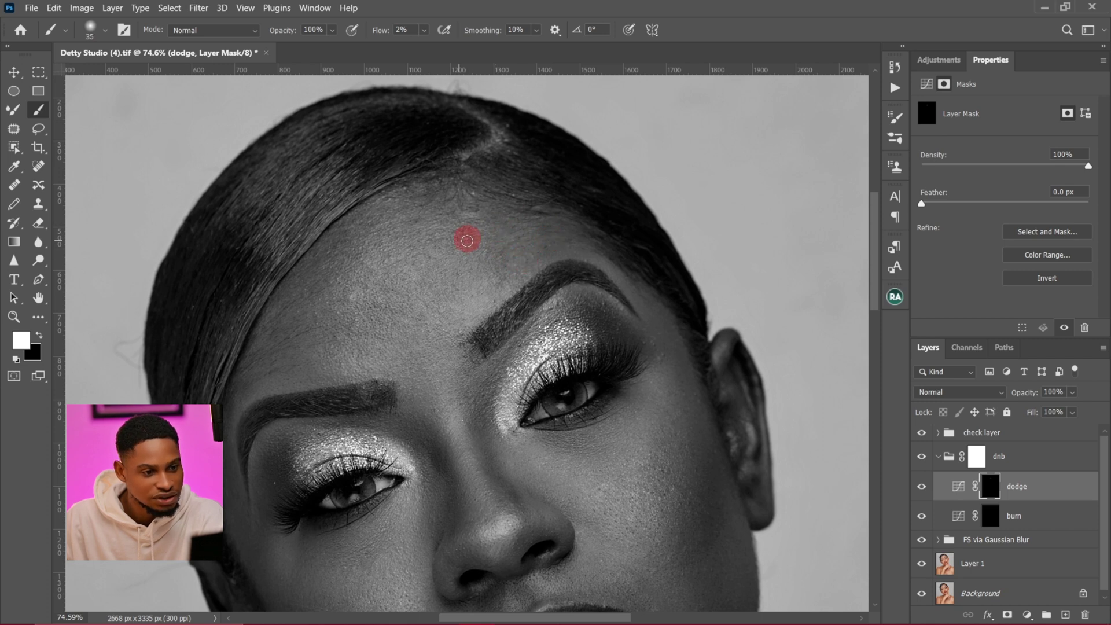
pyautogui.press(']')
pyautogui.press(']')
pyautogui.press(']')
pyautogui.press(']')
pyautogui.press(']')
pyautogui.press(']')
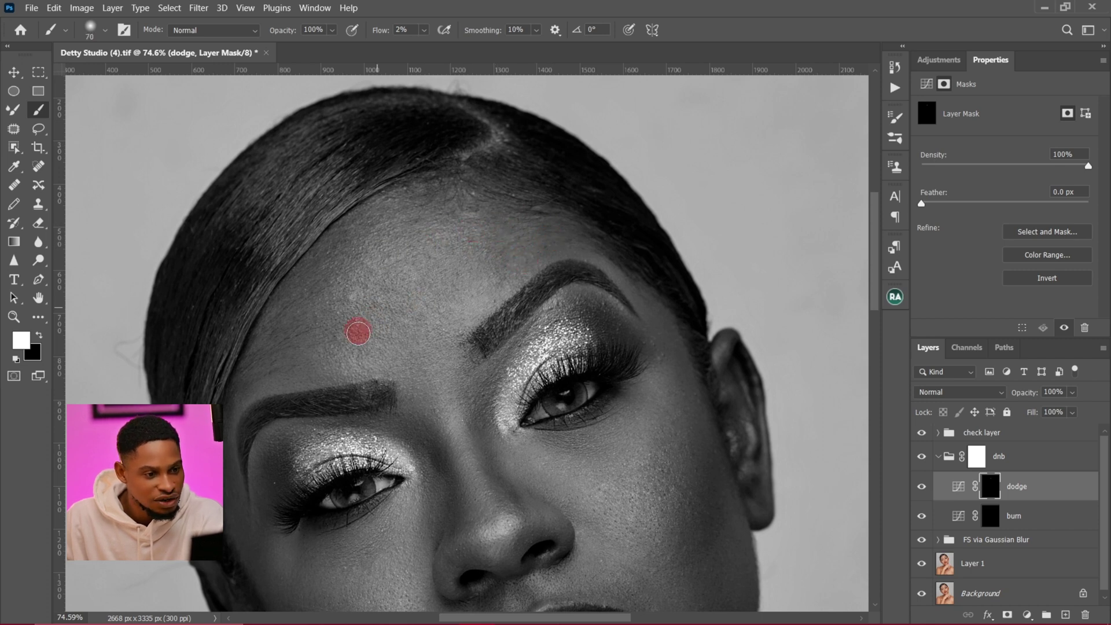
pyautogui.press(']')
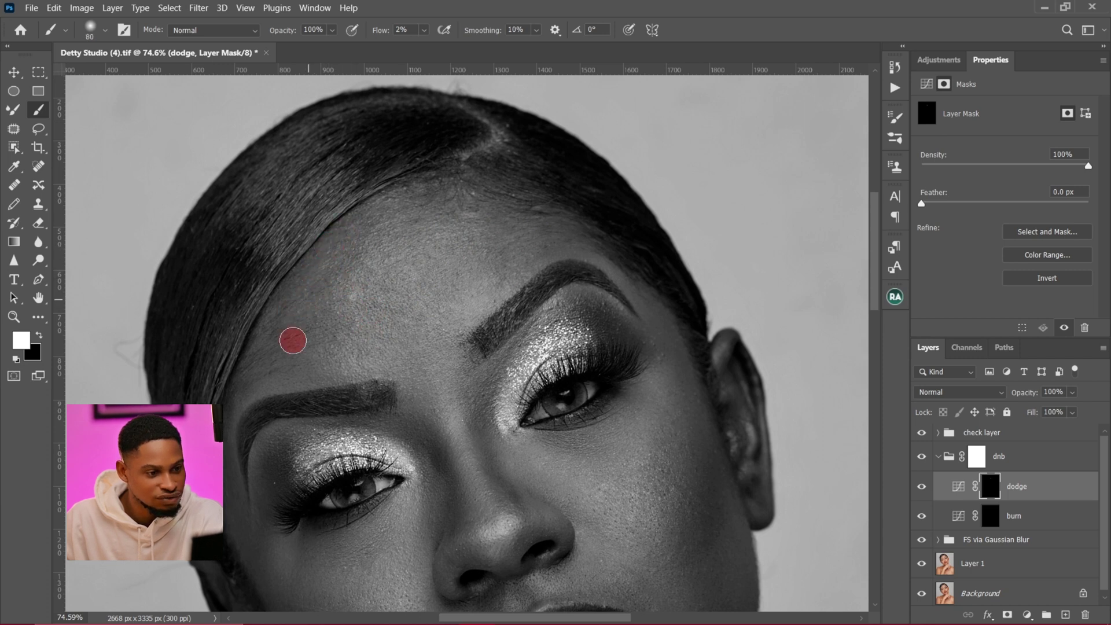
pyautogui.press('[')
pyautogui.press('[')
pyautogui.press('[')
pyautogui.press('[')
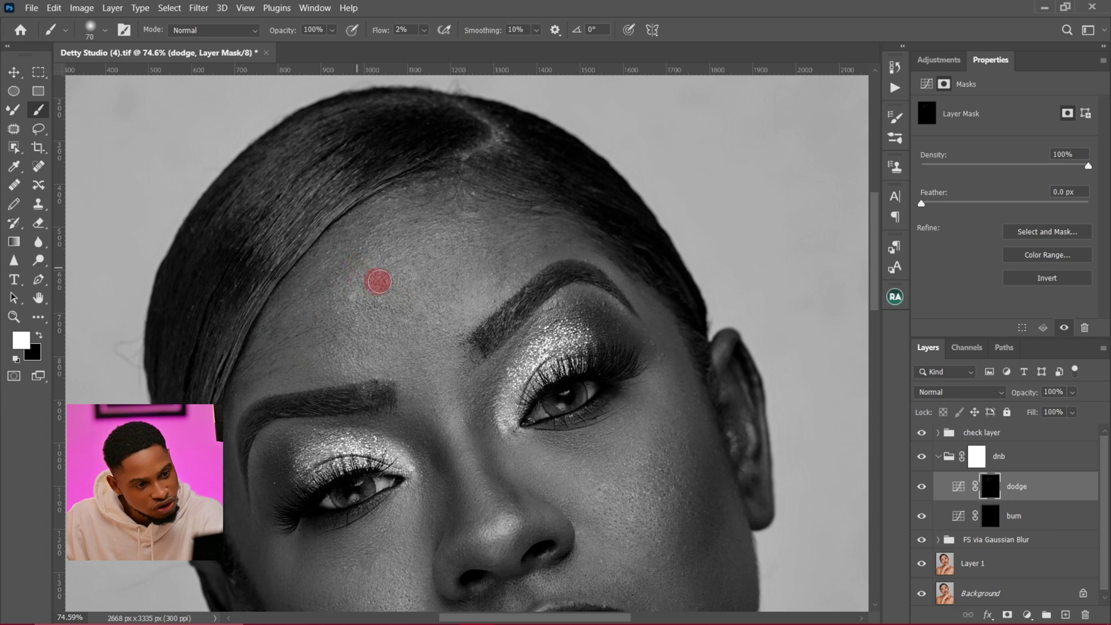
pyautogui.press('[')
pyautogui.press('[')
pyautogui.press('[')
pyautogui.press('[')
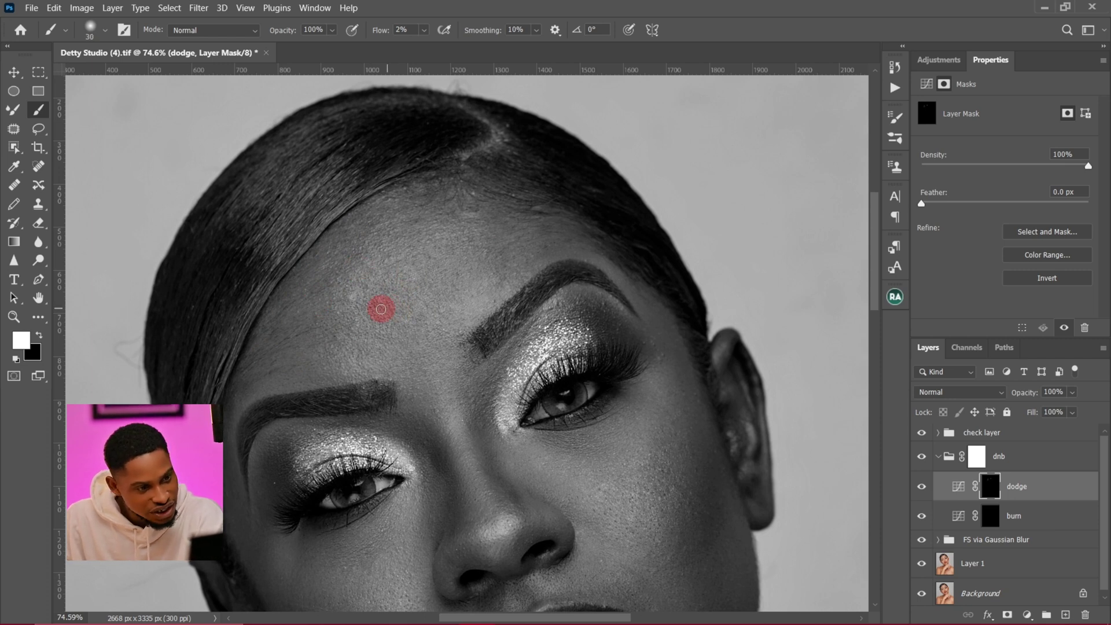
pyautogui.press(']')
pyautogui.press(']')
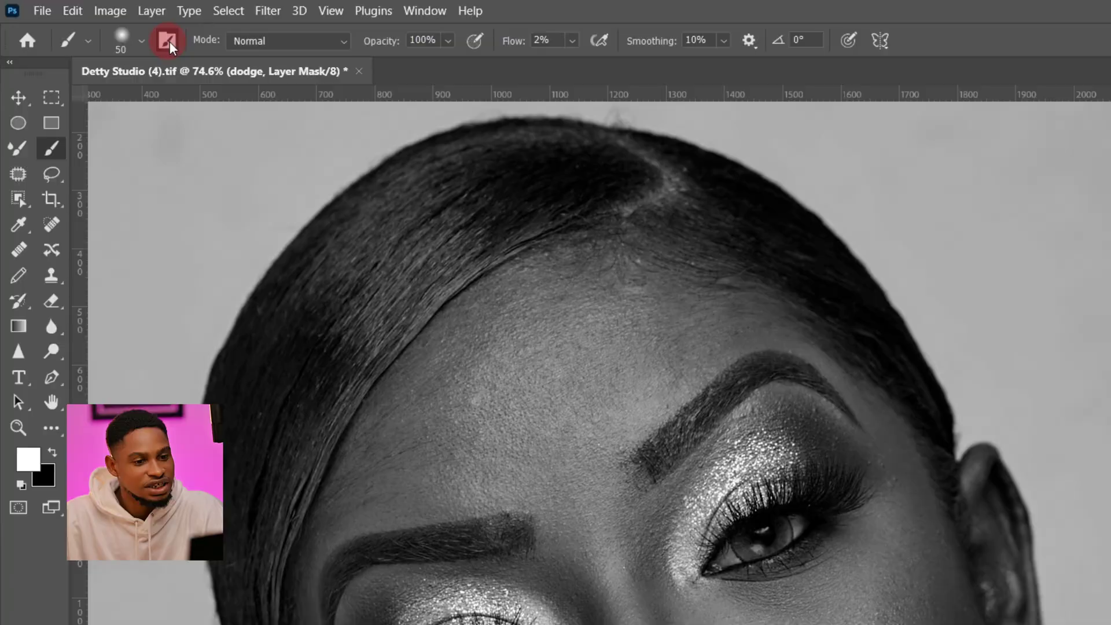
# - Review the brush tip settings and continue dodging dark patches from above the eyebrow down the face, ending with a 45 px brush
pyautogui.click(163, 39)
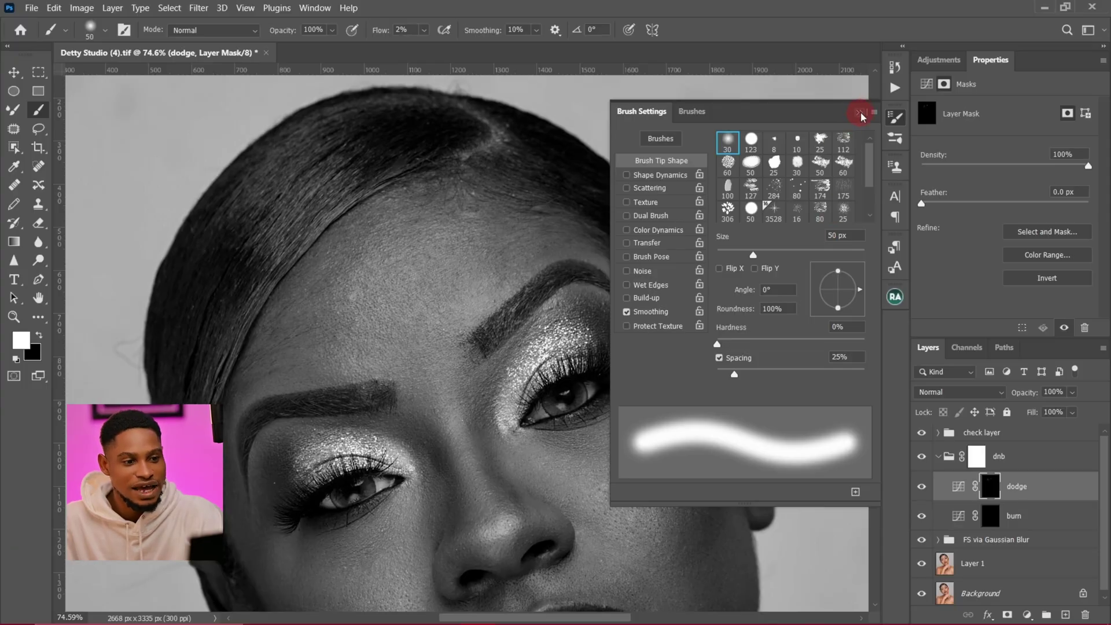
pyautogui.click(861, 114)
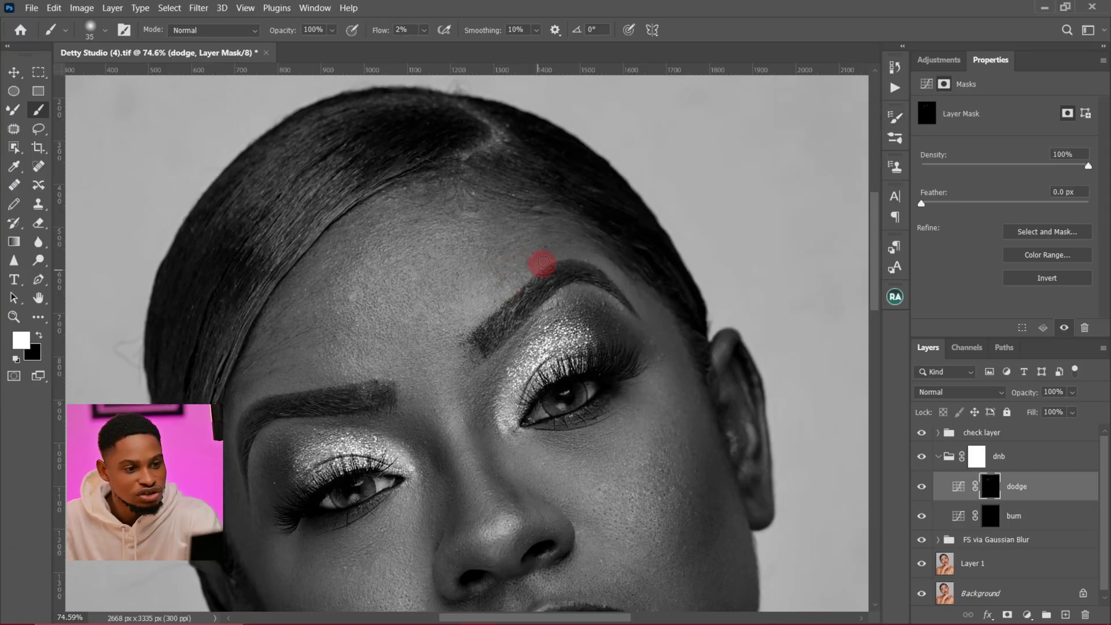
pyautogui.press(']')
pyautogui.press('[')
pyautogui.press(']')
pyautogui.press('[')
pyautogui.press('[')
pyautogui.moveTo(442, 373); pyautogui.dragTo(406, 263)
pyautogui.press('[')
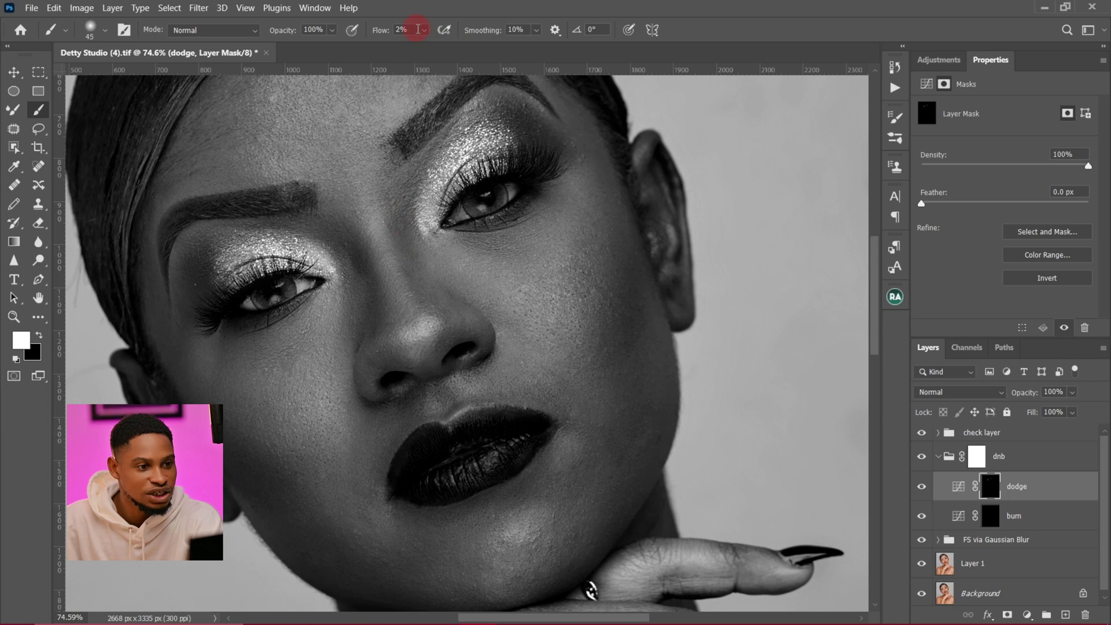
# - Paint white on the dodge mask along the shadowed side of the nose bridge and across the nose with an 80 px brush
pyautogui.press(']')
pyautogui.moveTo(458, 249); pyautogui.dragTo(408, 277)
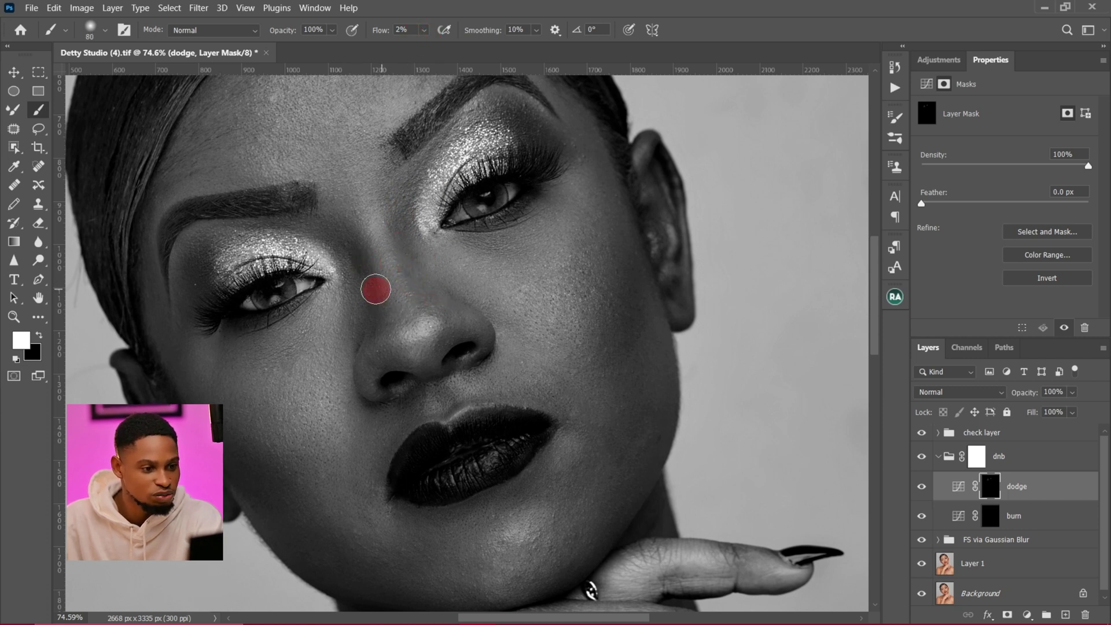
pyautogui.press('[')
pyautogui.moveTo(370, 295)
pyautogui.mouseDown()
pyautogui.moveTo(532, 228)
pyautogui.moveTo(553, 200)
pyautogui.moveTo(510, 245)
pyautogui.moveTo(530, 231)
pyautogui.moveTo(523, 313)
pyautogui.moveTo(473, 302)
pyautogui.moveTo(529, 338)
pyautogui.moveTo(470, 303)
pyautogui.moveTo(481, 308)
pyautogui.moveTo(508, 265)
pyautogui.moveTo(548, 250)
pyautogui.moveTo(501, 261)
pyautogui.moveTo(529, 256)
pyautogui.moveTo(491, 252)
pyautogui.moveTo(413, 214)
pyautogui.moveTo(424, 276)
pyautogui.moveTo(404, 269)
pyautogui.moveTo(453, 325)
pyautogui.mouseUp()
# - Continue dodging dark patches around the nose and on the cheek below the eye, varying the brush between 40 and 80 px
pyautogui.press(']')
pyautogui.press(']')
pyautogui.press(']')
pyautogui.press(']')
pyautogui.press(']')
pyautogui.press(']')
pyautogui.press('[')
pyautogui.press('[')
pyautogui.press('[')
pyautogui.press('[')
pyautogui.press('[')
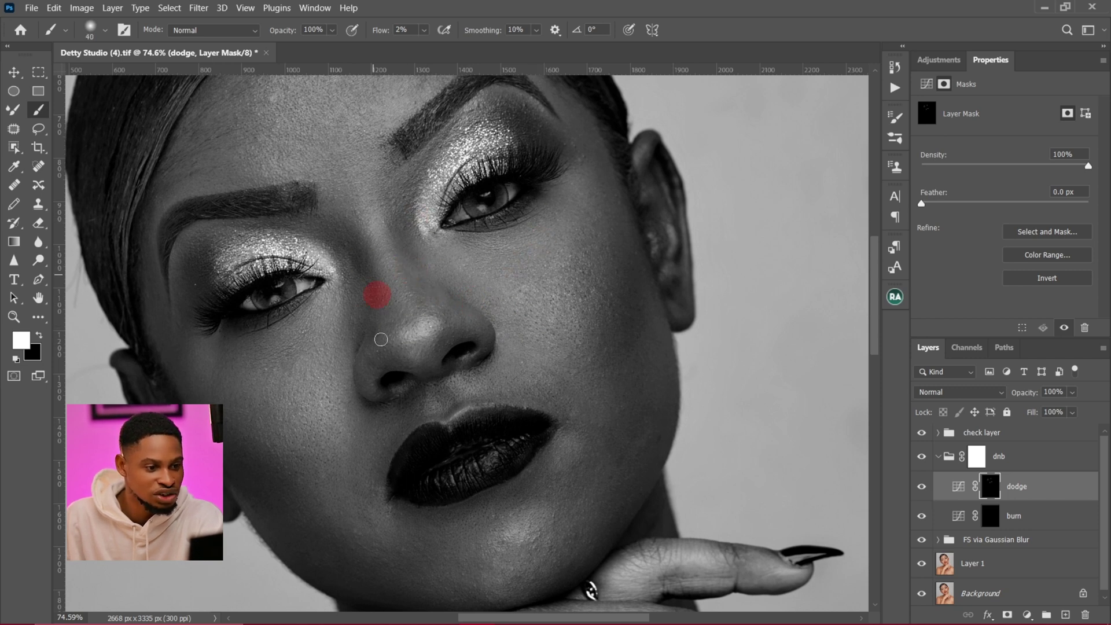
pyautogui.moveTo(265, 355); pyautogui.dragTo(289, 347)
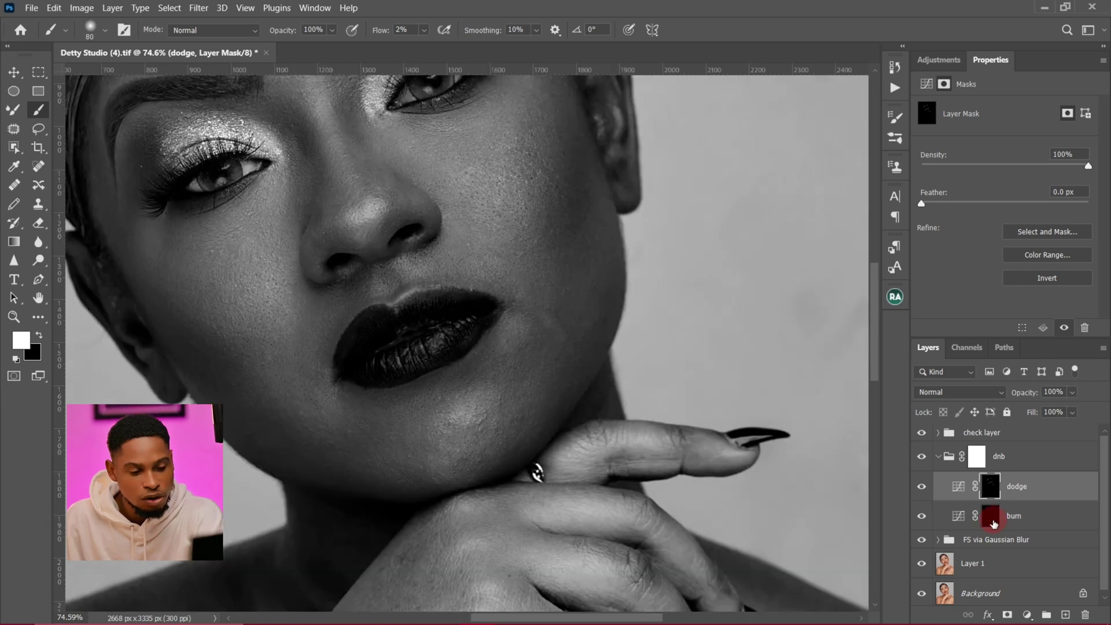
# - Visit the burn mask, return to the dodge mask and lighten the dark patches beside the mouth corner with a 35 to 45 px brush
pyautogui.click(991, 518)
pyautogui.press('[')
pyautogui.press('[')
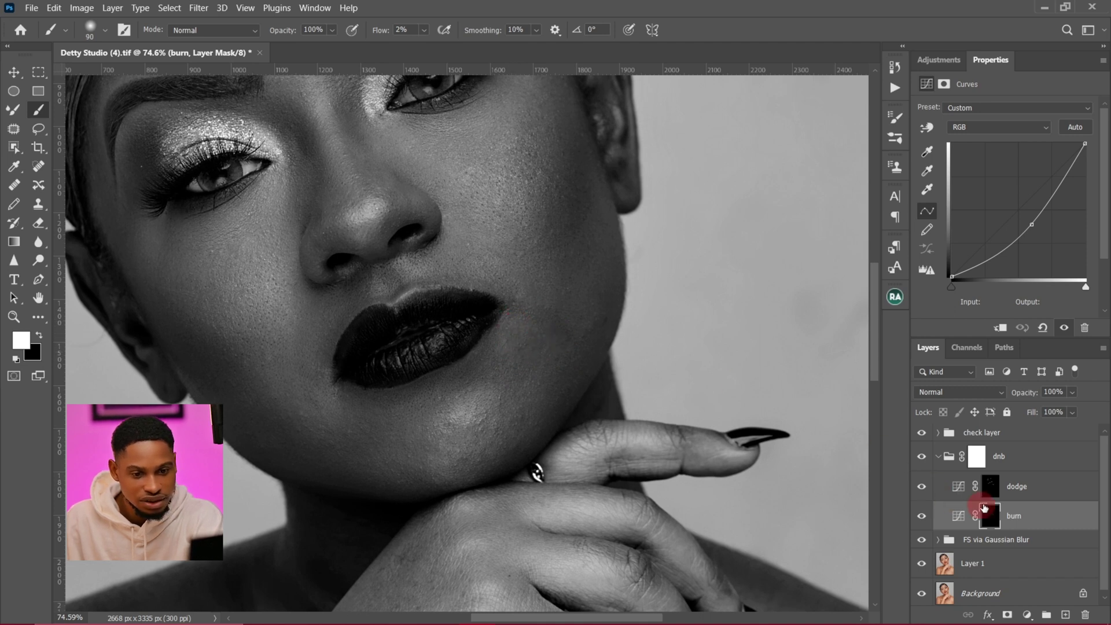
pyautogui.click(989, 487)
pyautogui.press(']')
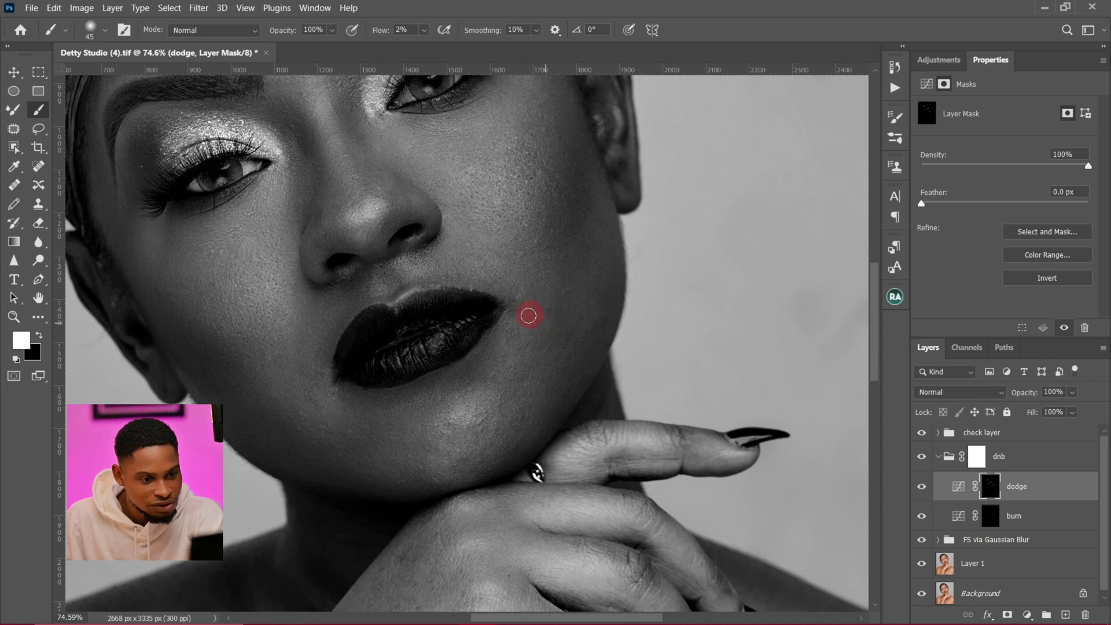
pyautogui.moveTo(534, 339); pyautogui.dragTo(599, 342)
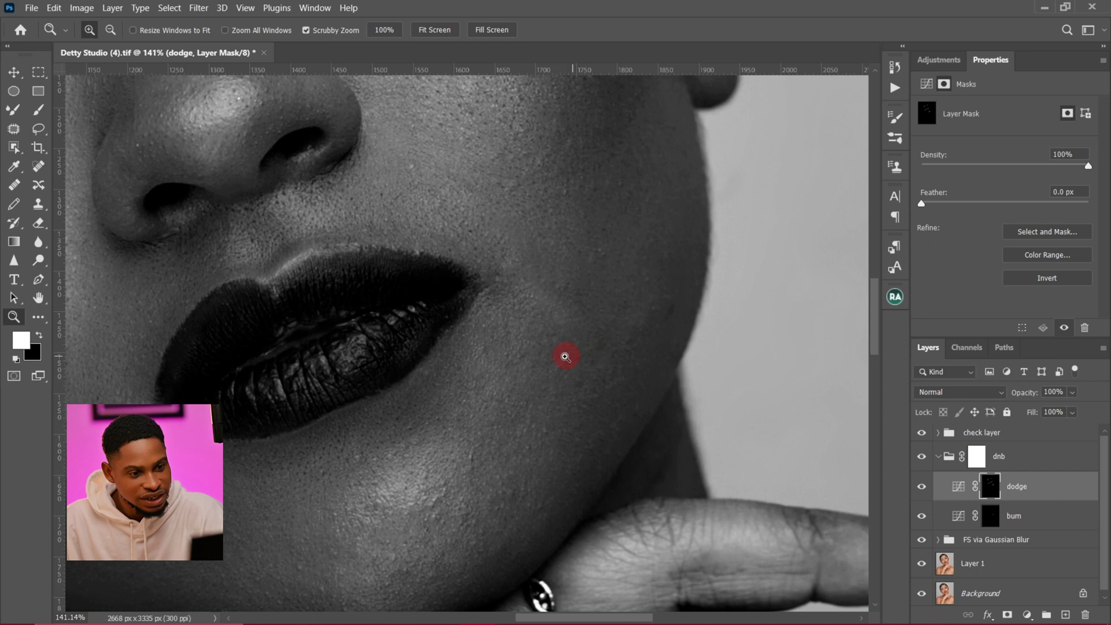
pyautogui.moveTo(478, 458); pyautogui.dragTo(415, 542)
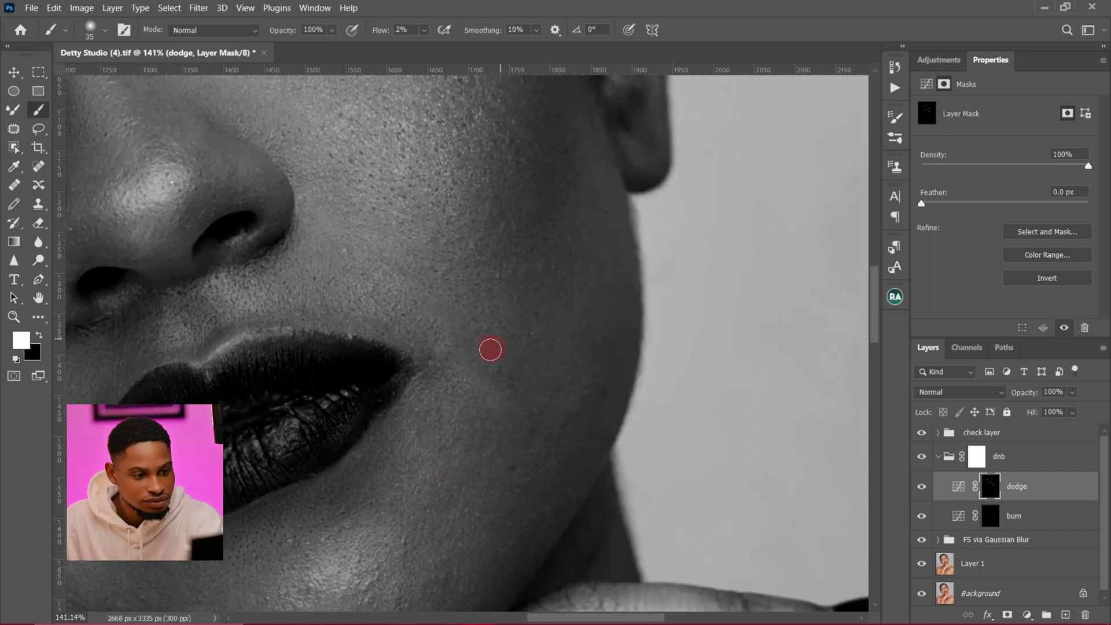
# - Enlarge the brush to 50 px and set its flow to 1%
pyautogui.press(']')
pyautogui.press(']')
pyautogui.press(']')
pyautogui.moveTo(414, 29); pyautogui.dragTo(352, 30)
pyautogui.write('1')
pyautogui.press('Return')
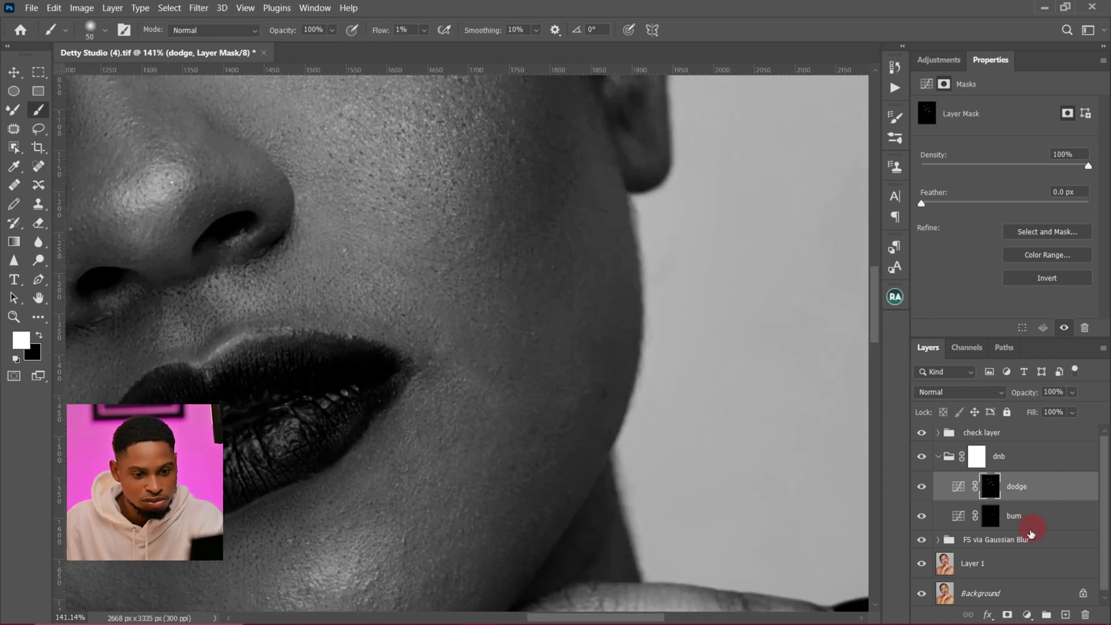
# - Alternate between the burn and dodge masks to even out the face's tones with the 1% flow brush, ending on burn at 100 px
pyautogui.click(990, 518)
pyautogui.press('[')
pyautogui.press('[')
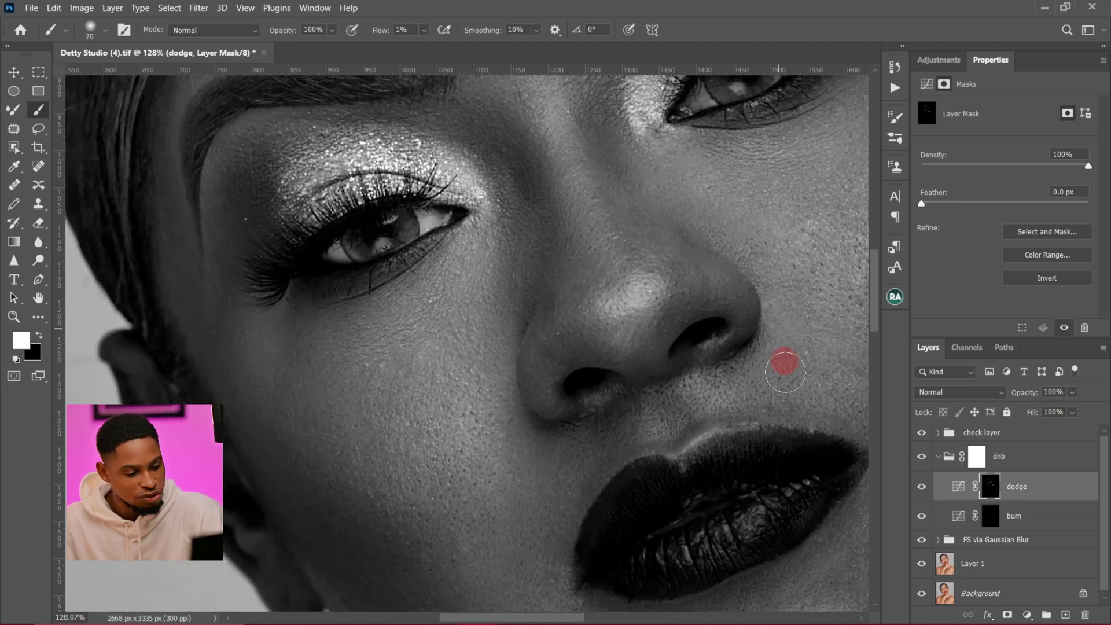
pyautogui.press('z')
pyautogui.moveTo(652, 392); pyautogui.dragTo(609, 417)
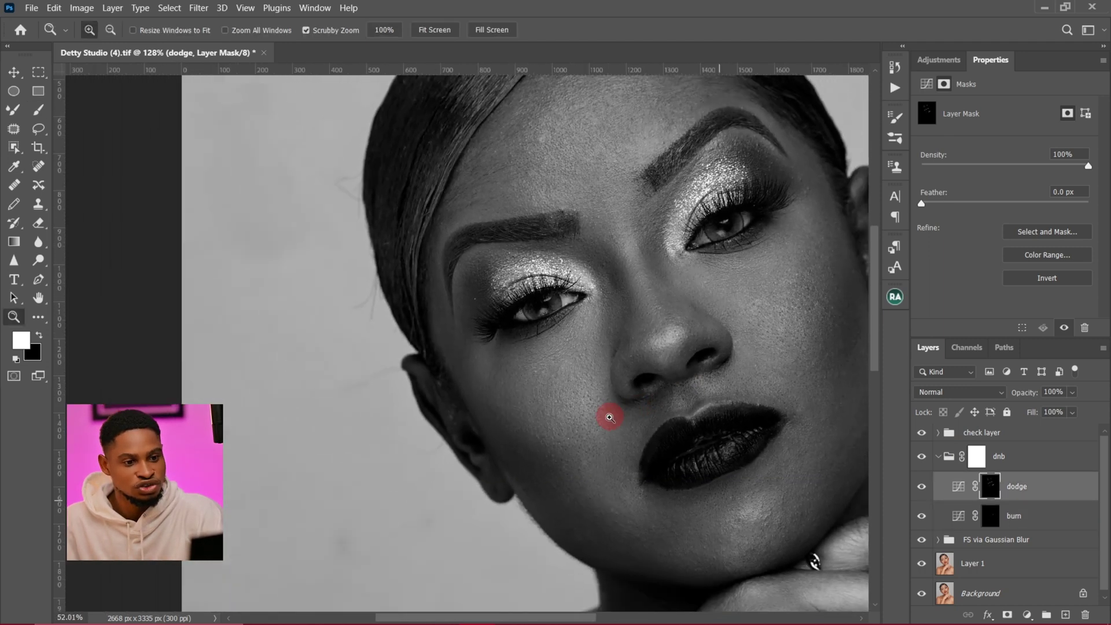
pyautogui.moveTo(689, 310); pyautogui.dragTo(704, 303)
pyautogui.press('b')
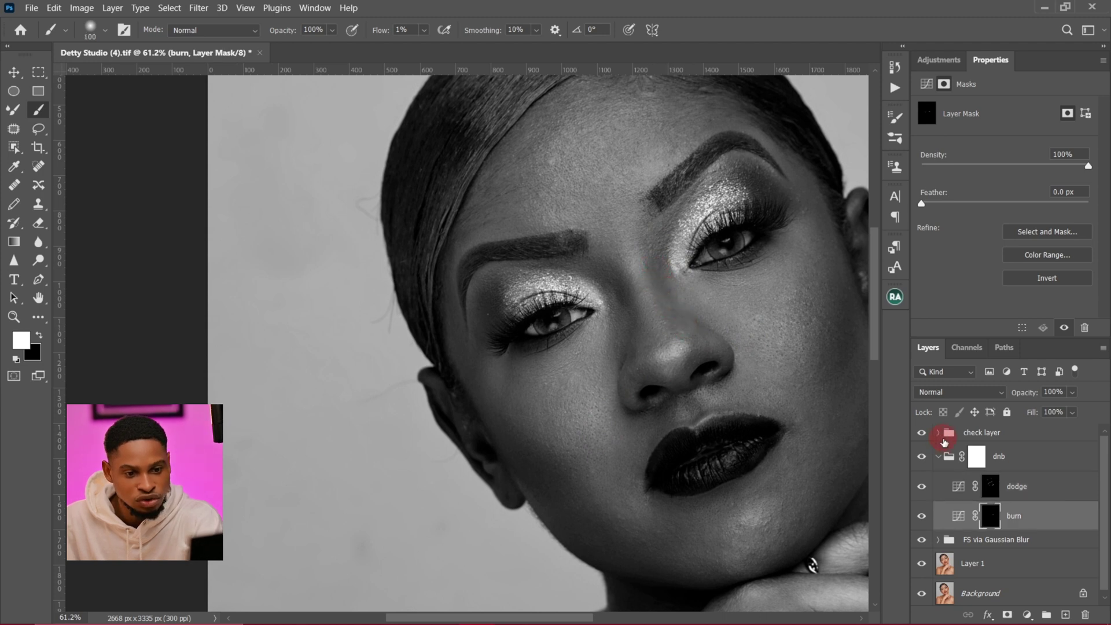
# - Collapse the dnb group and hide the check layer group to show the portrait in colour
pyautogui.click(937, 456)
pyautogui.click(922, 433)
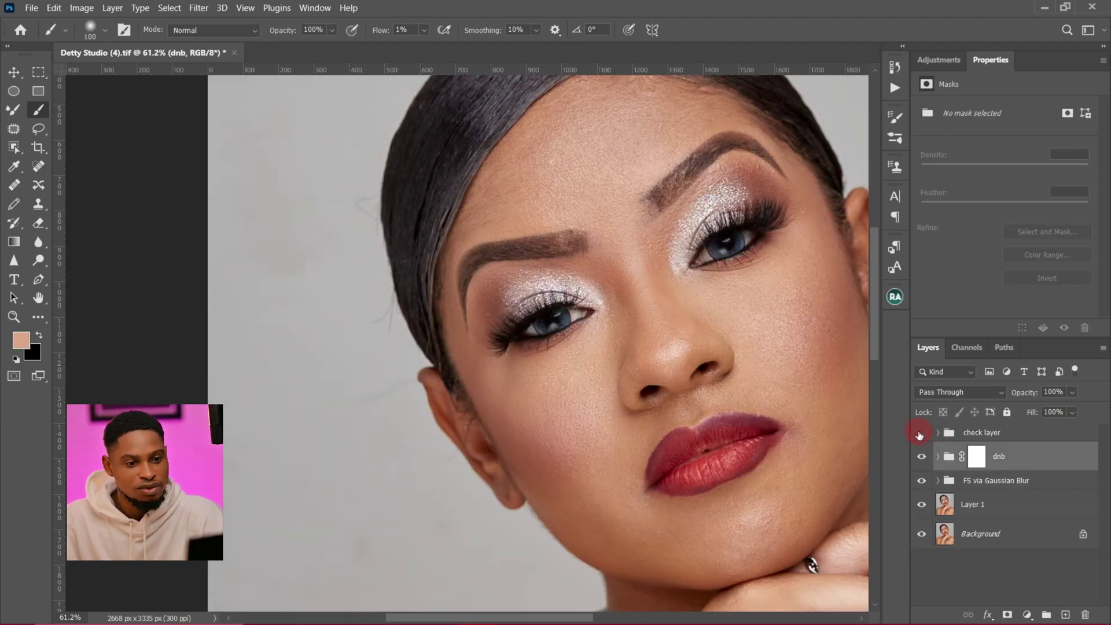
pyautogui.moveTo(674, 300)
pyautogui.mouseDown()
pyautogui.moveTo(543, 390)
pyautogui.moveTo(575, 392)
pyautogui.moveTo(553, 393)
pyautogui.mouseUp()
pyautogui.press('z')
pyautogui.press('b')
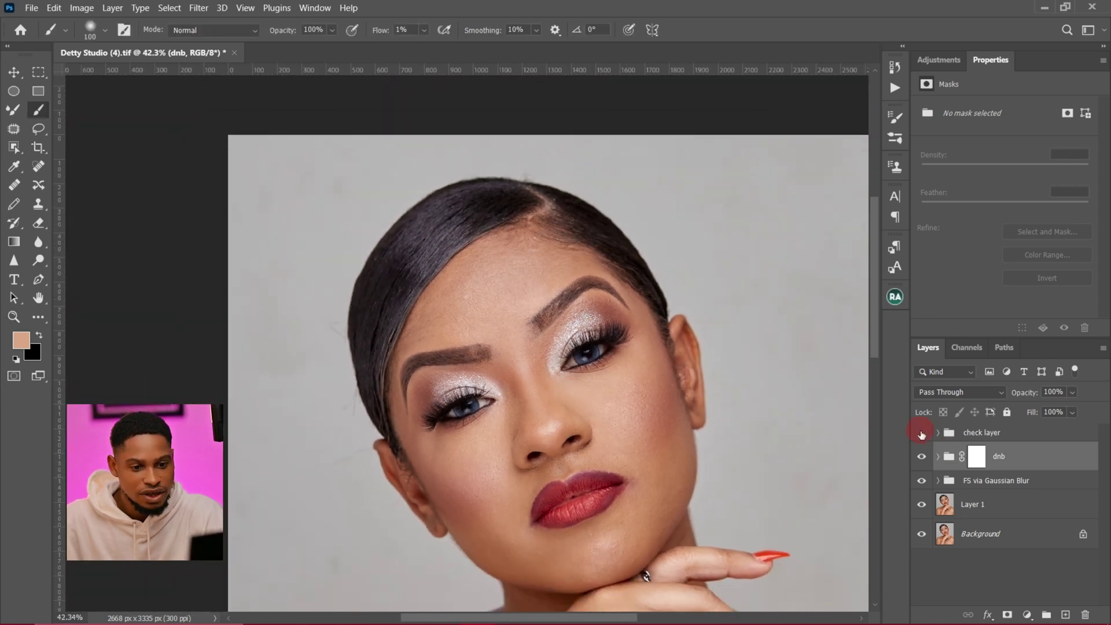
# - Turn the dnb group off and on to compare the face before and after dodging and burning
pyautogui.click(922, 457)
pyautogui.click(923, 458)
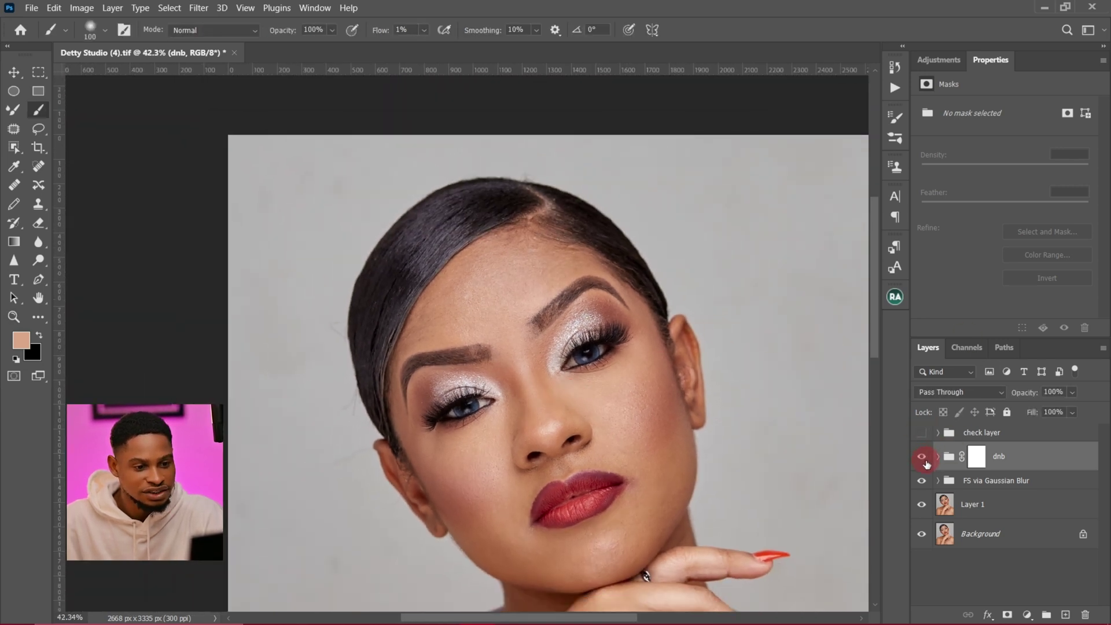
pyautogui.click(924, 457)
pyautogui.click(924, 458)
pyautogui.press('z')
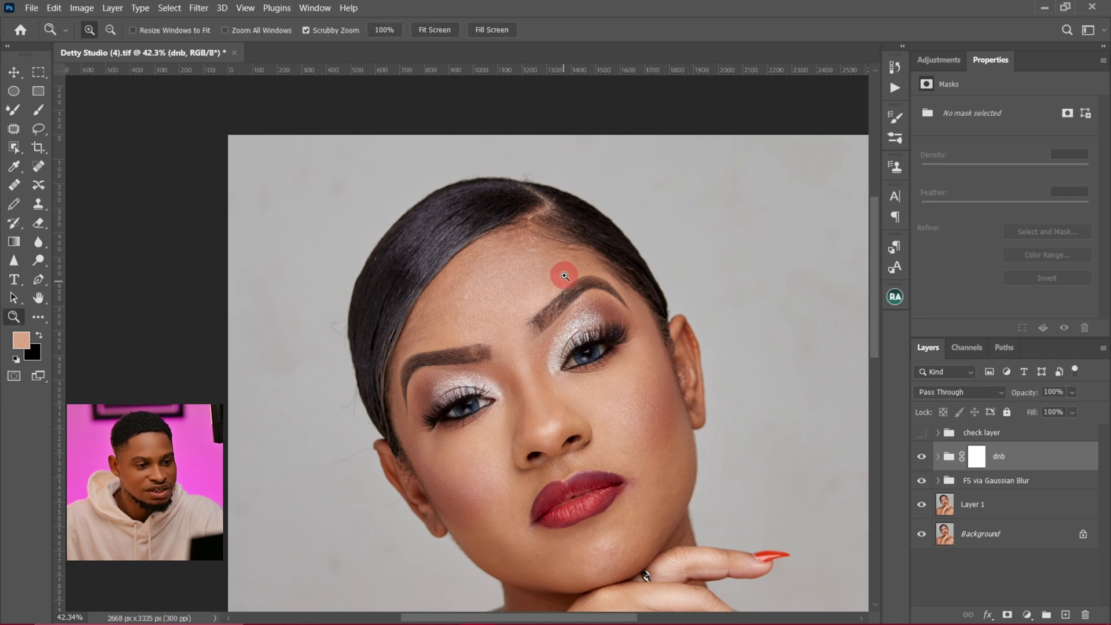
pyautogui.scroll(3, 584, 284)
pyautogui.moveTo(585, 285); pyautogui.dragTo(564, 285)
pyautogui.press('b')
pyautogui.moveTo(608, 389); pyautogui.dragTo(579, 270)
pyautogui.click(923, 458)
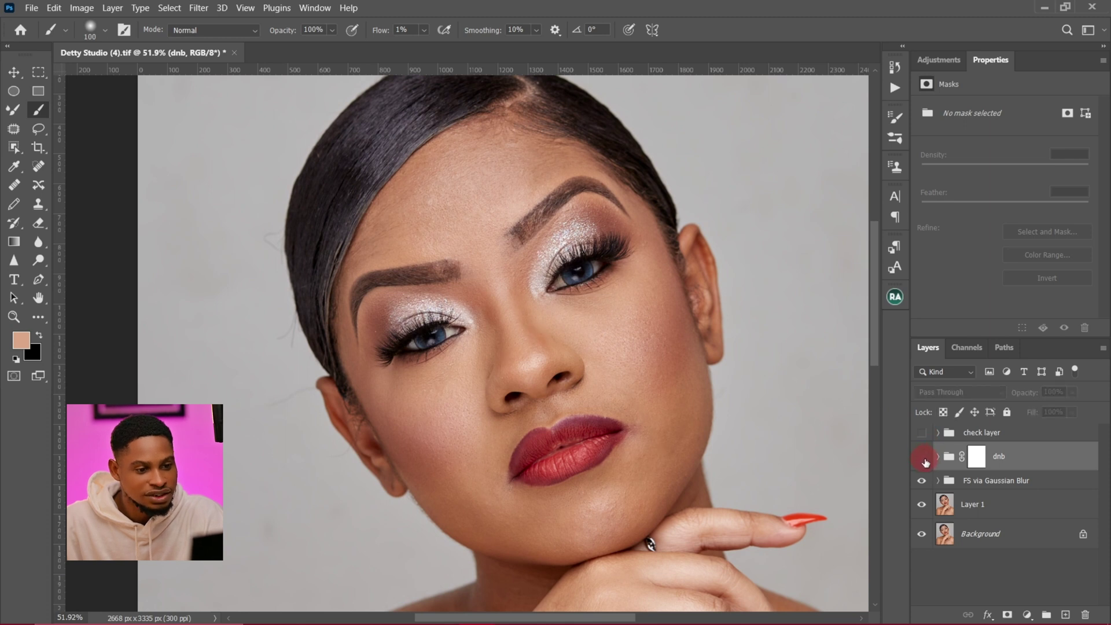
pyautogui.click(924, 458)
pyautogui.click(926, 458)
pyautogui.click(926, 458)
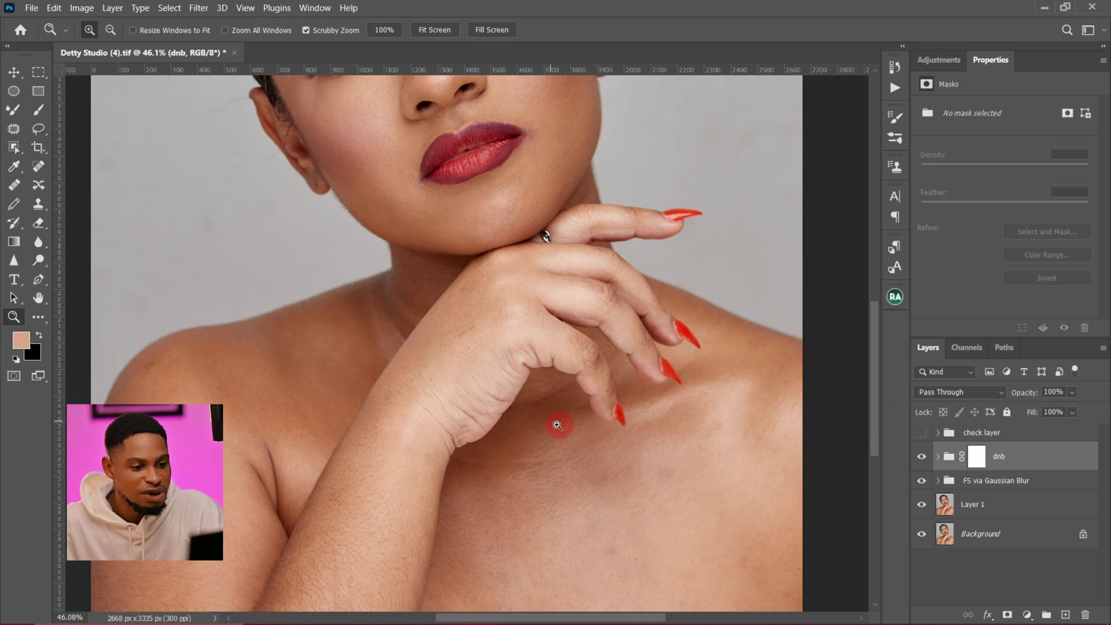
# - Inspect the hand, shoulders and chest, then compare the whole portrait with the dnb group off and on
pyautogui.moveTo(557, 425); pyautogui.dragTo(520, 439)
pyautogui.moveTo(523, 509); pyautogui.dragTo(597, 466)
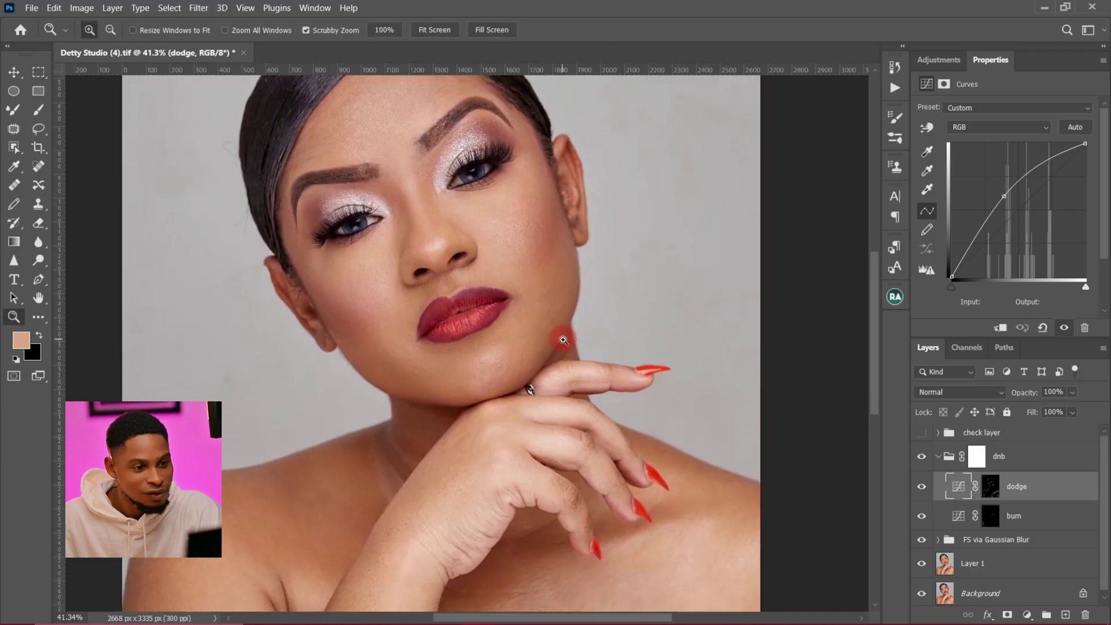
pyautogui.moveTo(563, 340); pyautogui.dragTo(528, 349)
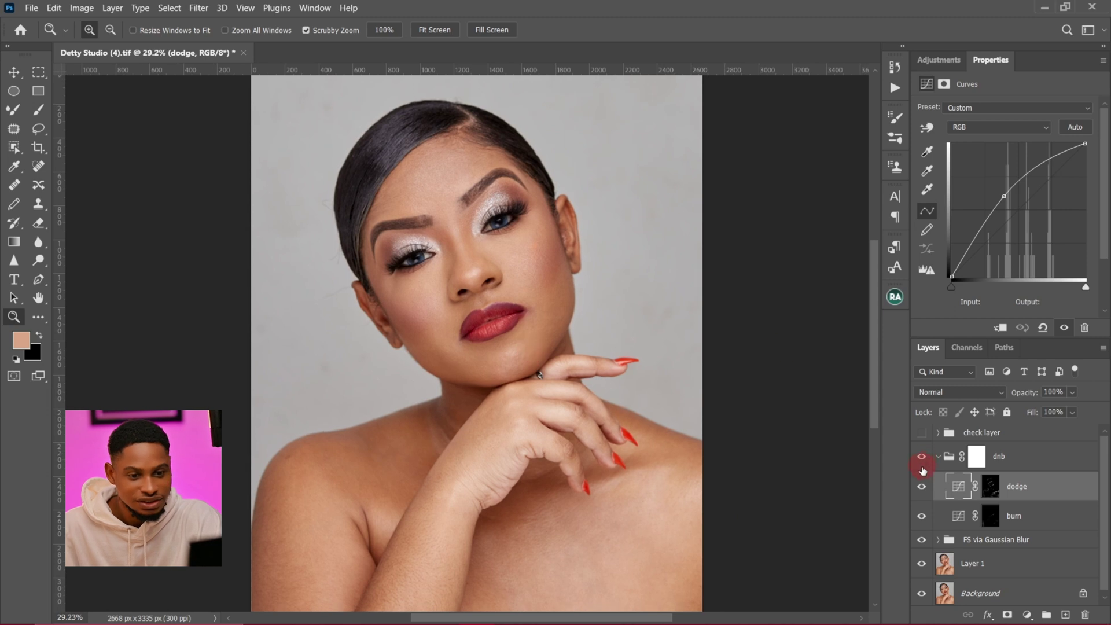
pyautogui.click(937, 456)
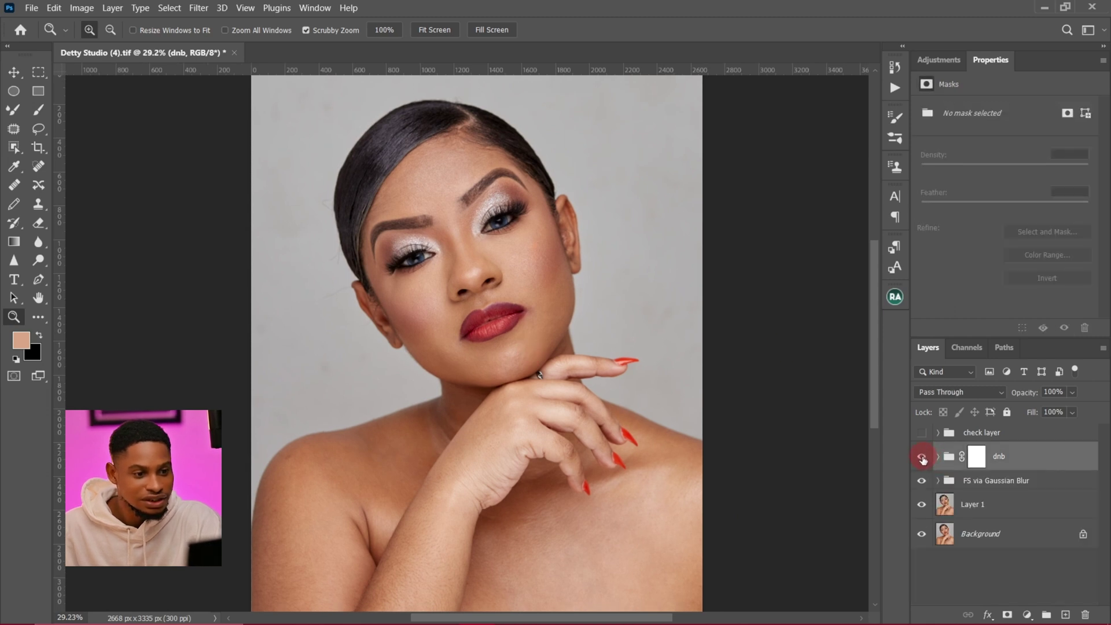
pyautogui.click(922, 457)
pyautogui.click(926, 459)
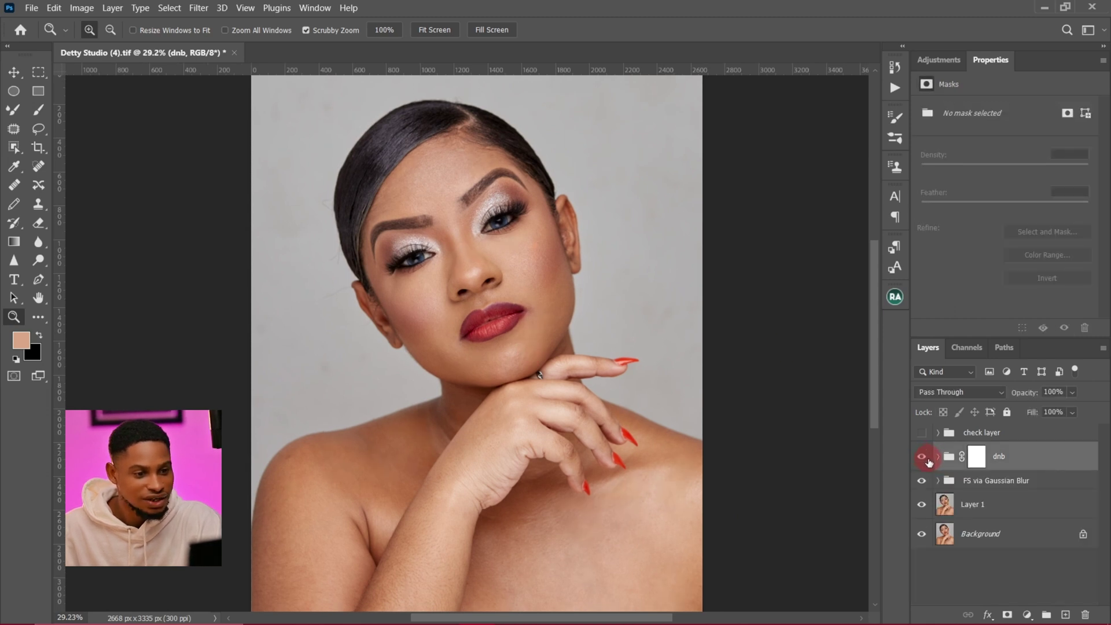
pyautogui.click(923, 459)
pyautogui.click(925, 460)
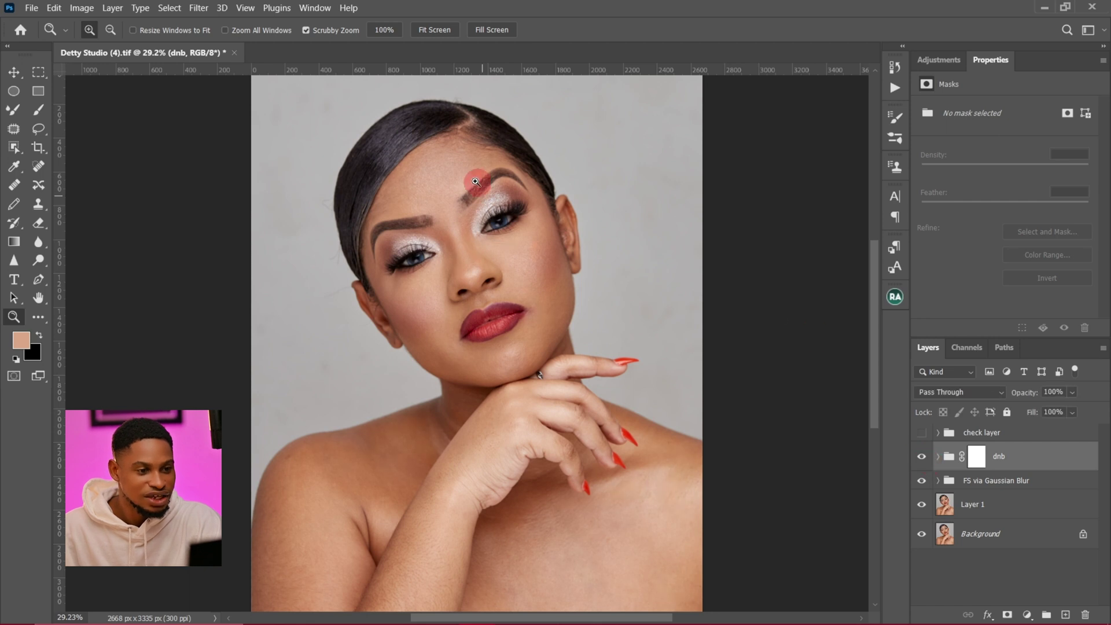
pyautogui.click(928, 430)
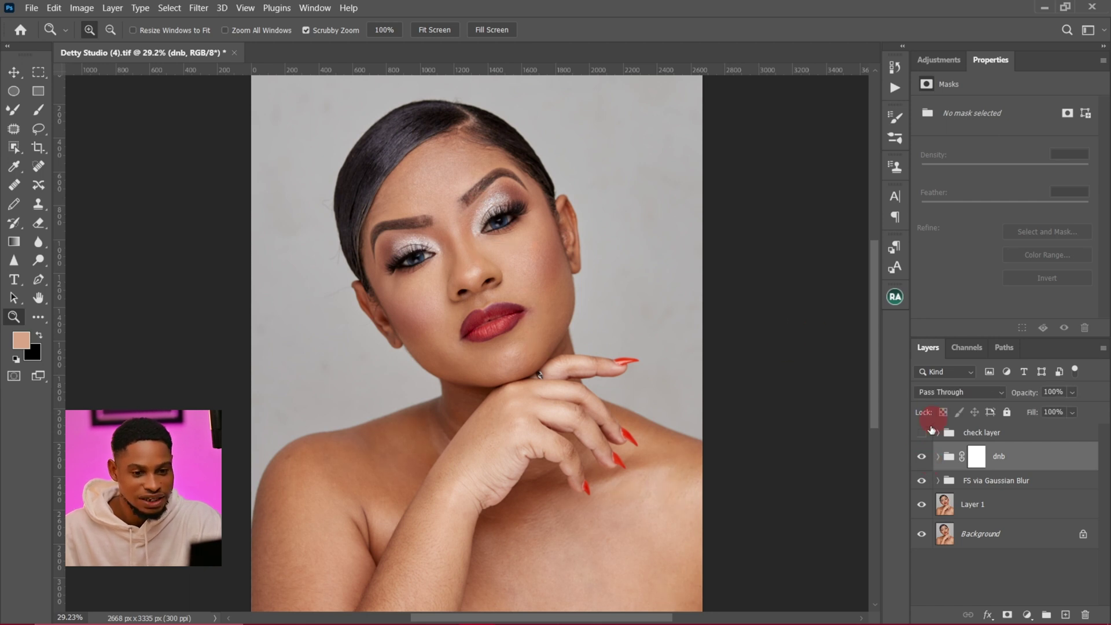
pyautogui.click(923, 457)
pyautogui.click(927, 461)
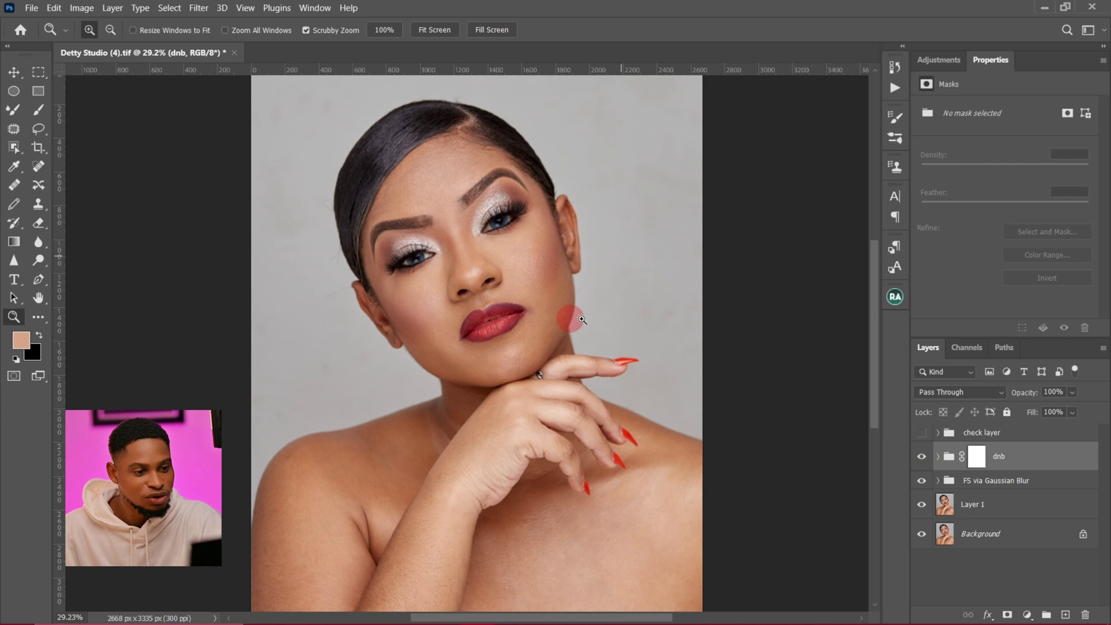
# - Select the burn mask in the dnb group and paint white over the bright lines on the neck, using a 45 to 100 px brush
pyautogui.click(937, 456)
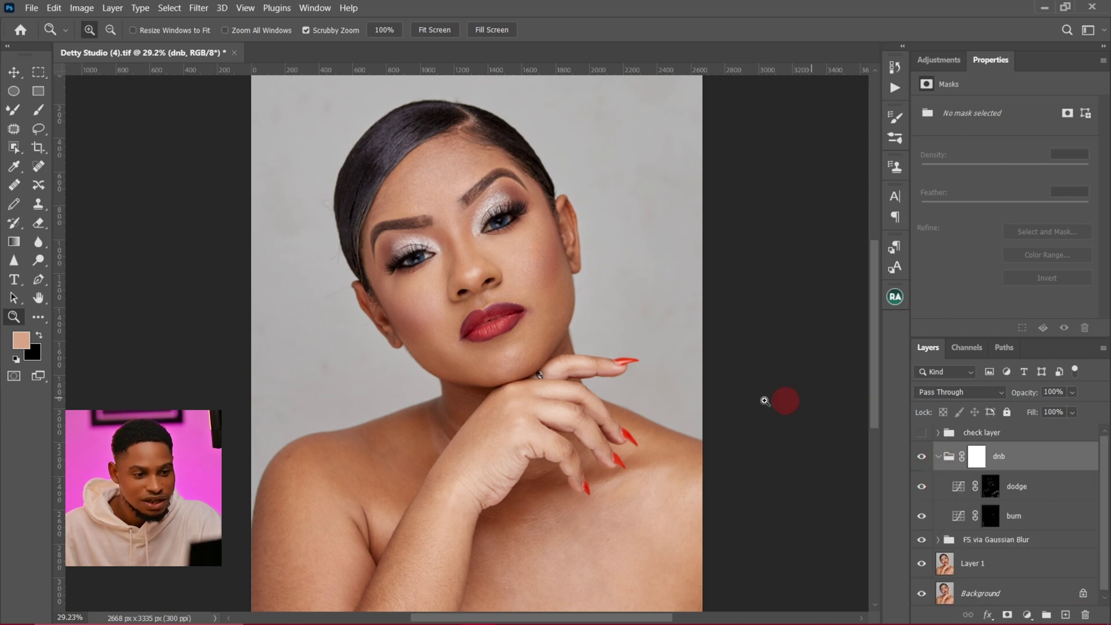
pyautogui.click(448, 405)
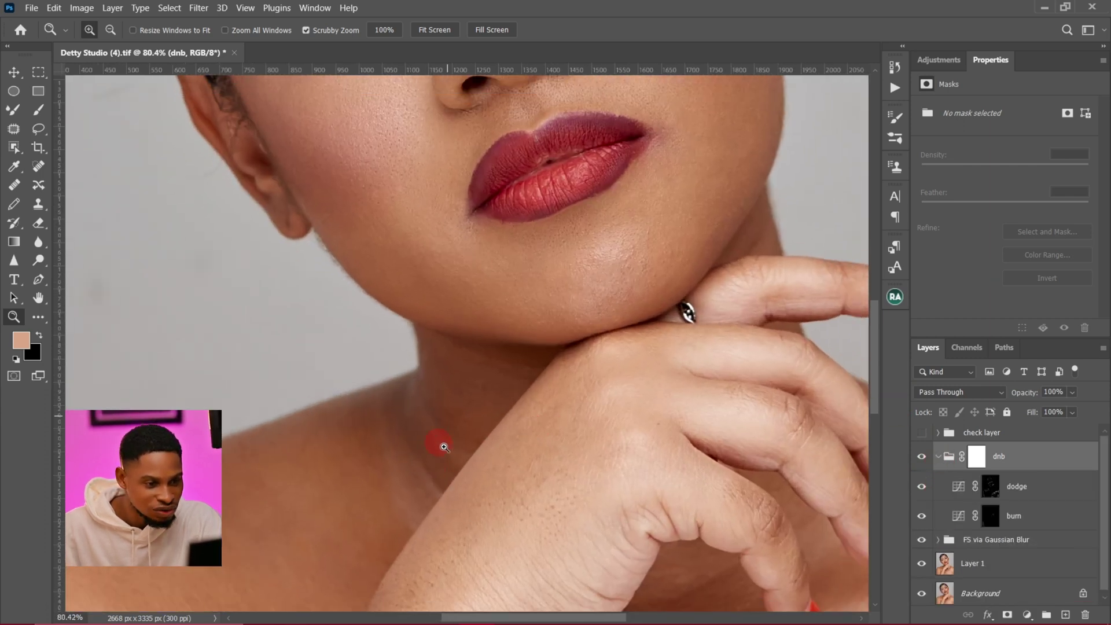
pyautogui.click(990, 515)
pyautogui.press('d')
pyautogui.press('b')
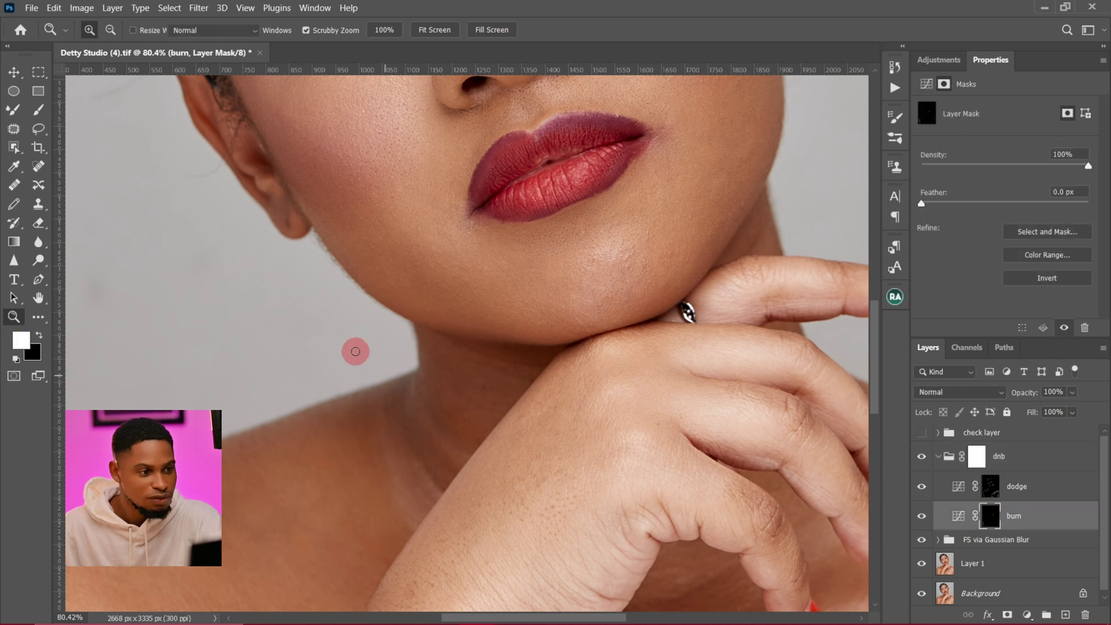
pyautogui.press('b')
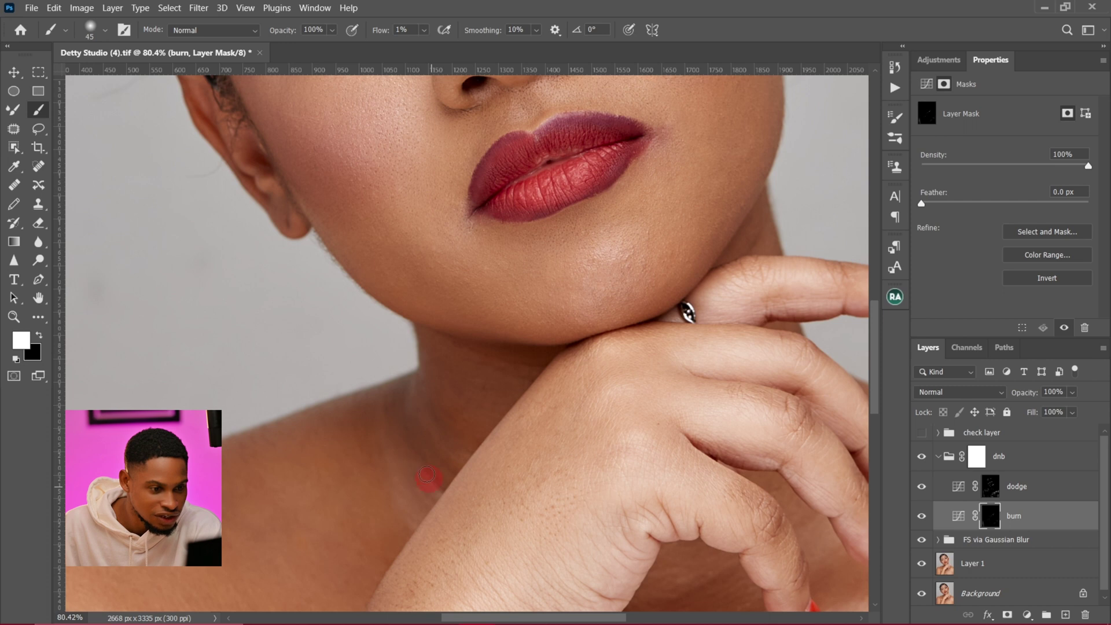
pyautogui.moveTo(401, 491); pyautogui.dragTo(400, 483)
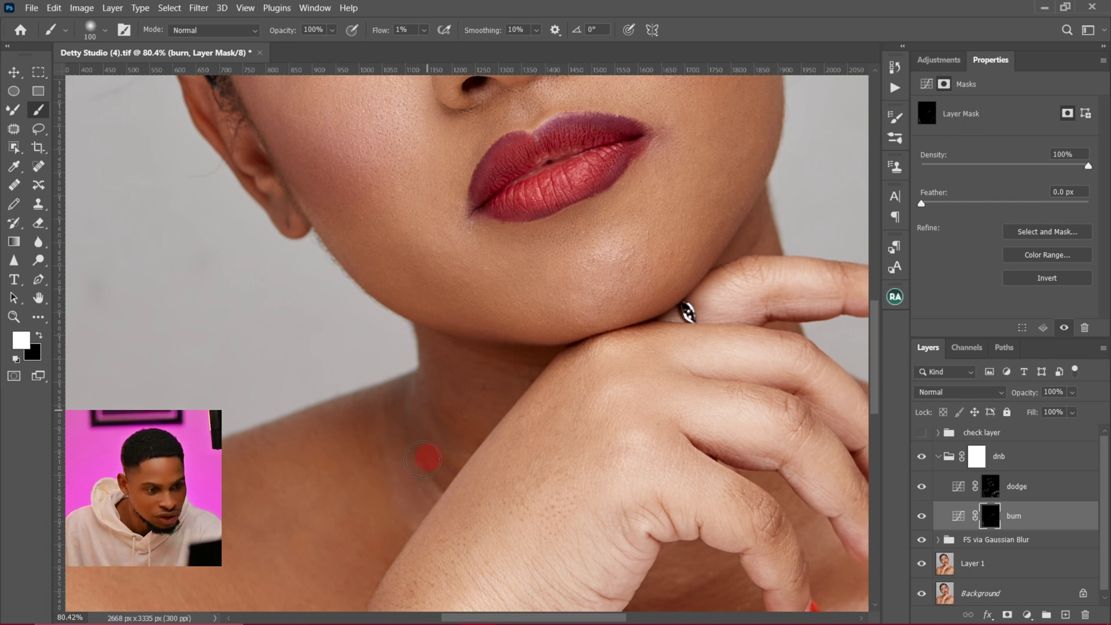
# - Feather the dodge layer's mask by 5.0 px and the burn layer's mask by 1.9 px
pyautogui.press('z')
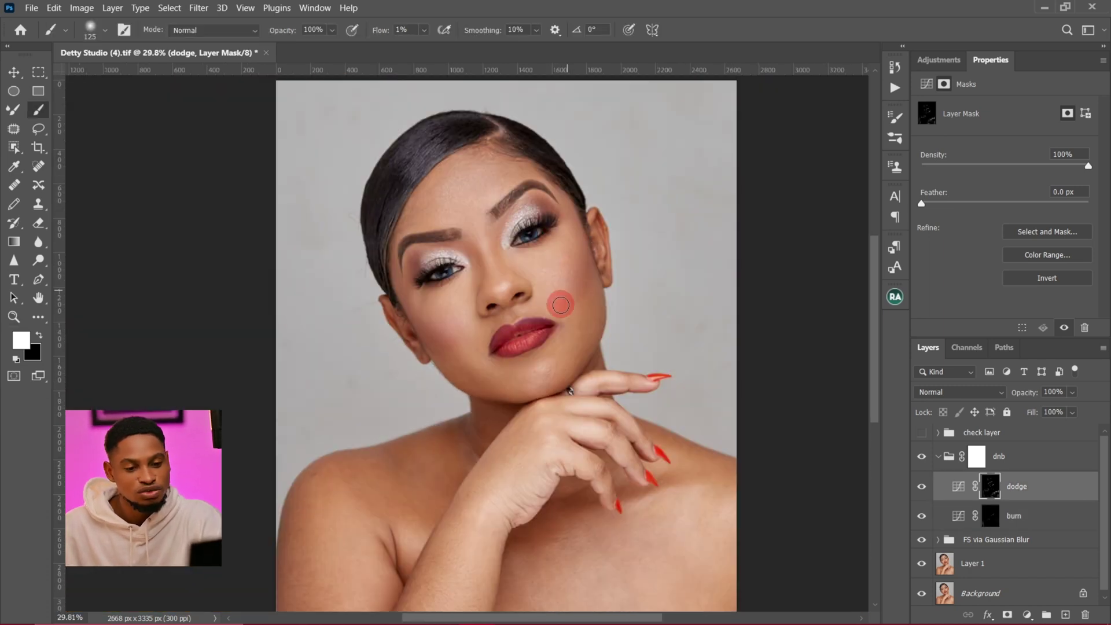
pyautogui.press('z')
pyautogui.press('b')
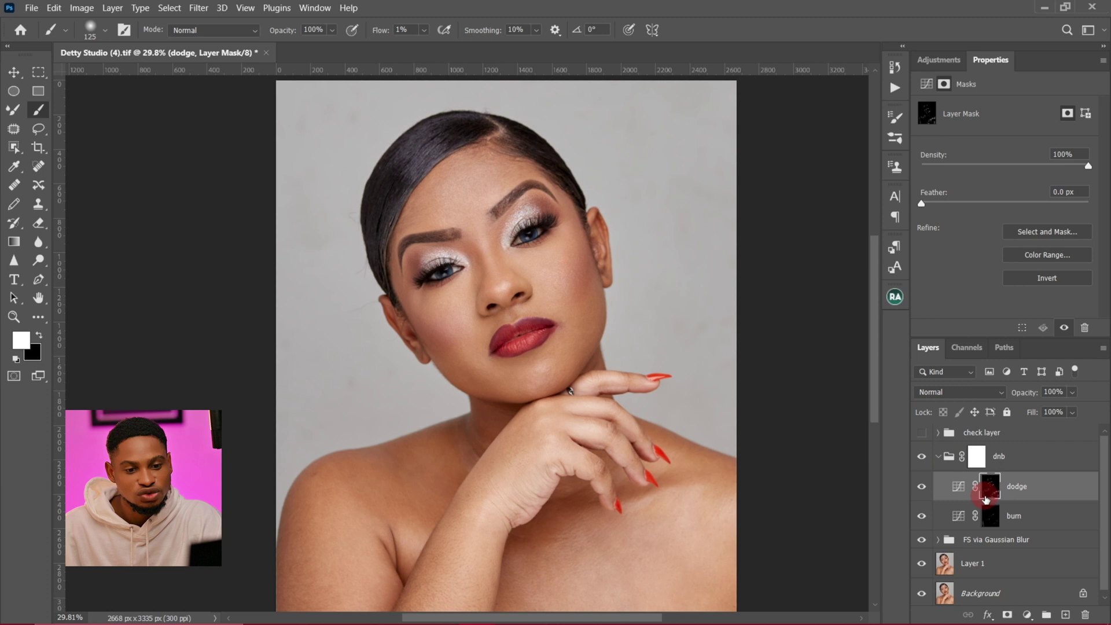
pyautogui.keyDown('ctrl'); pyautogui.click(989, 488); pyautogui.keyUp('ctrl')
pyautogui.click(921, 205)
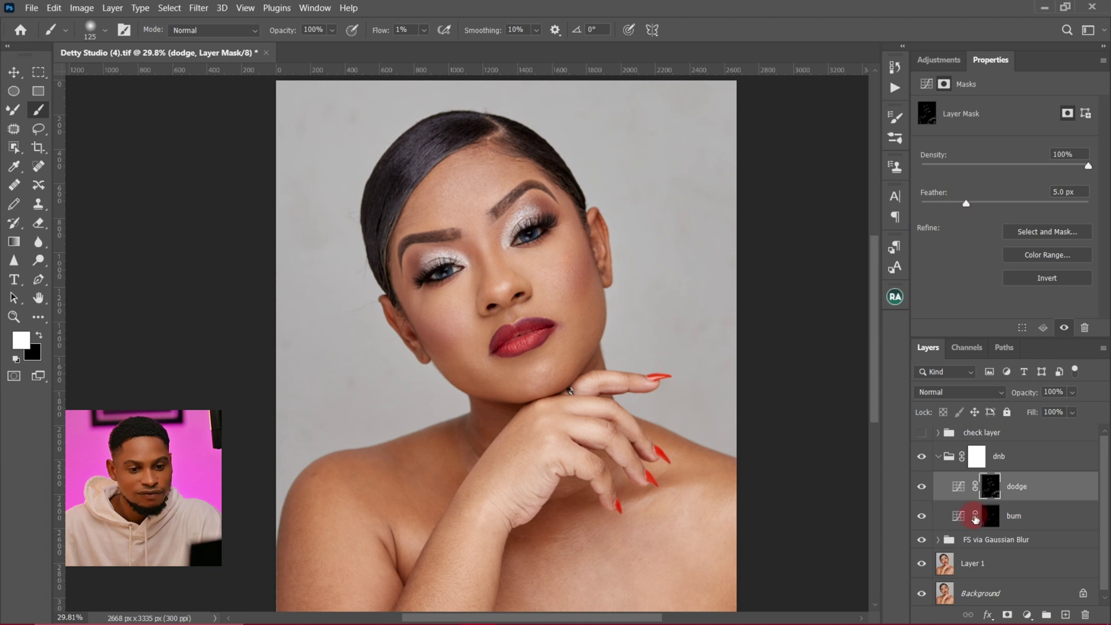
pyautogui.click(989, 511)
pyautogui.moveTo(923, 205); pyautogui.dragTo(938, 203)
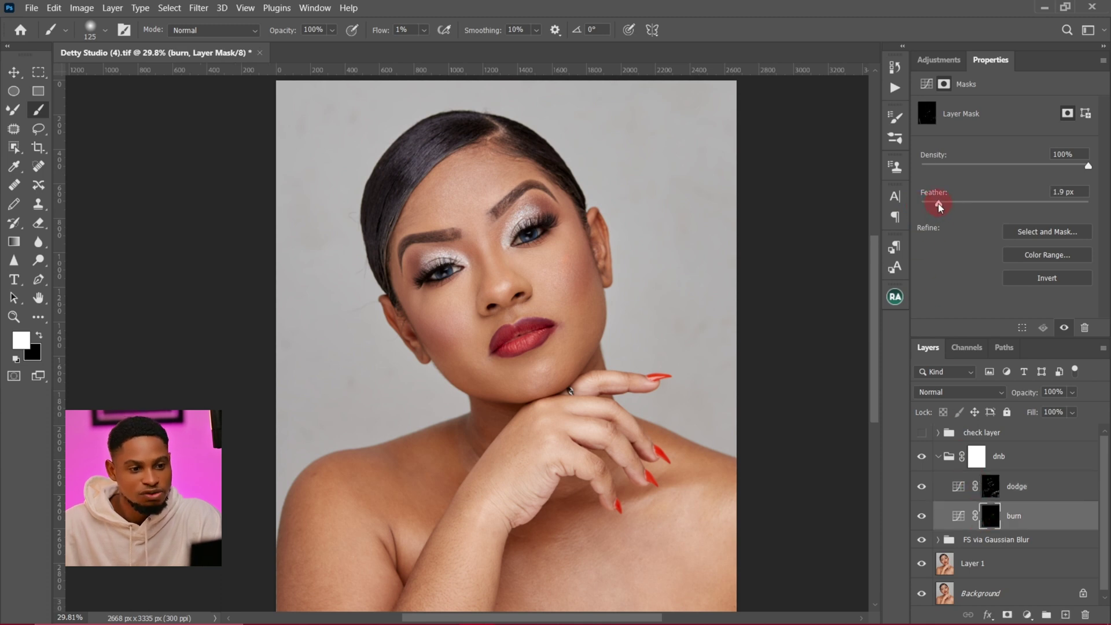
# - Check the feathered result by toggling the dnb group's visibility, and select the dodge layer
pyautogui.click(923, 456)
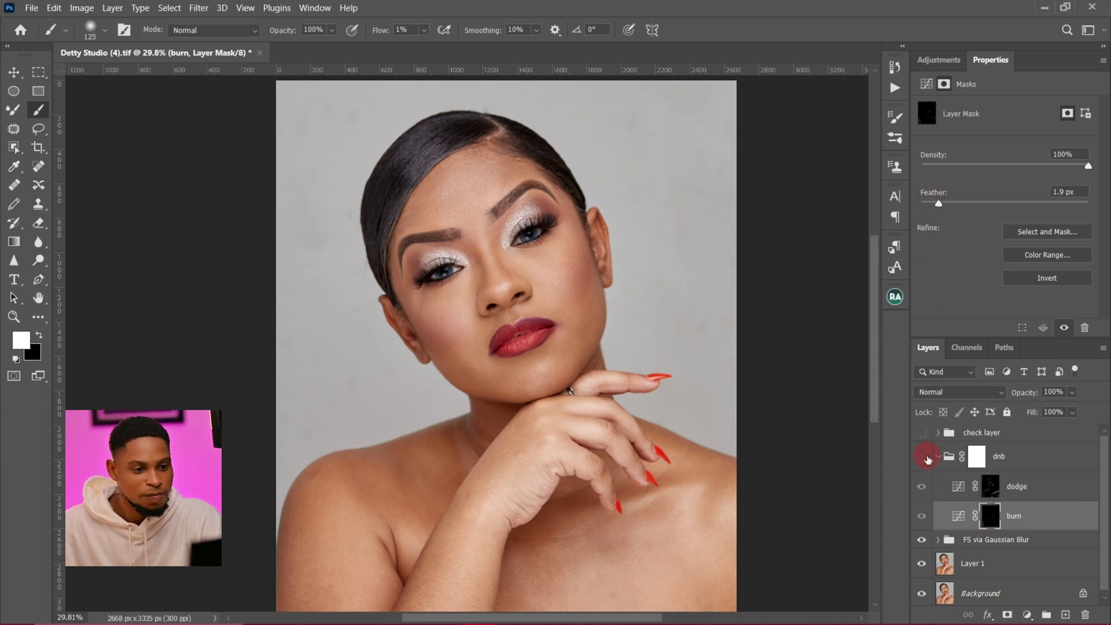
pyautogui.click(983, 463)
pyautogui.click(1027, 489)
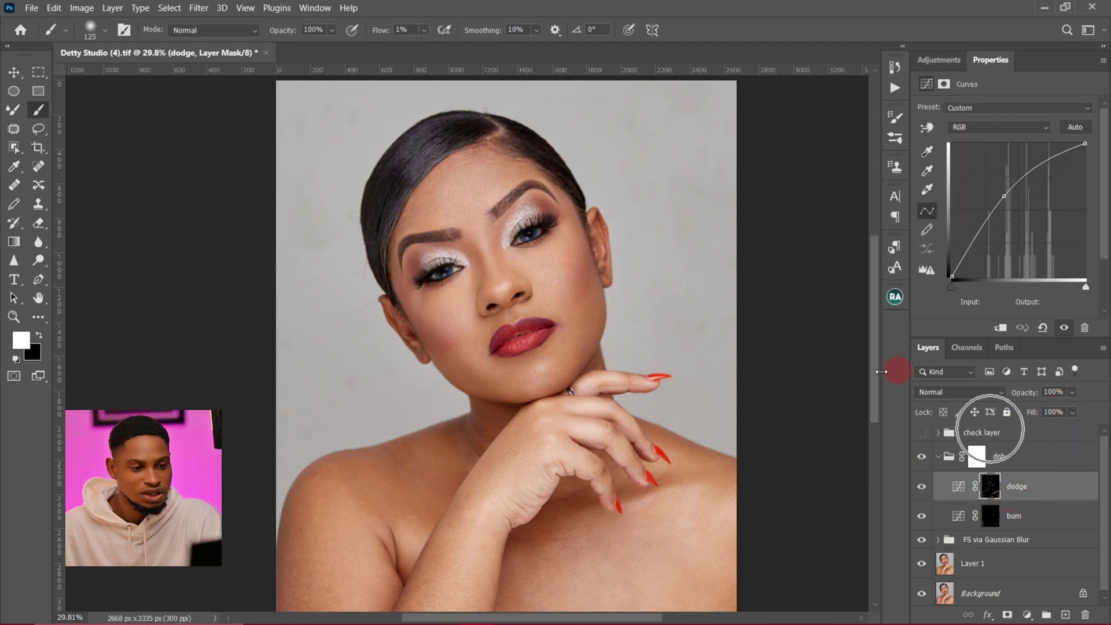
# - Set the dodge layer's opacity to 82% and delete the check layer group
pyautogui.click(1072, 393)
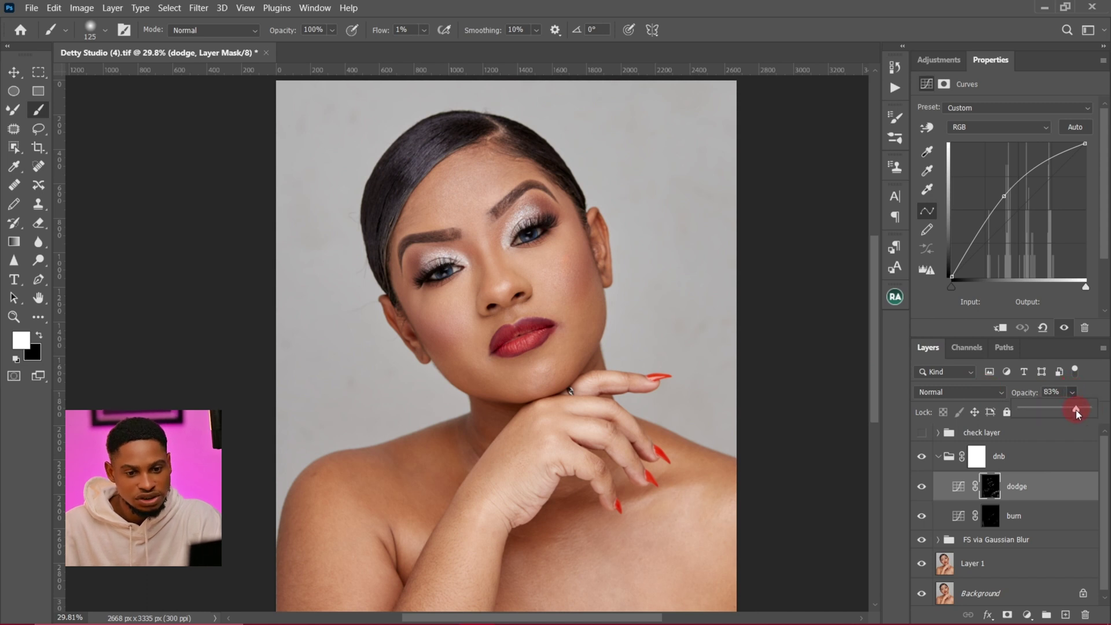
pyautogui.moveTo(1074, 411); pyautogui.dragTo(1075, 410)
pyautogui.click(974, 458)
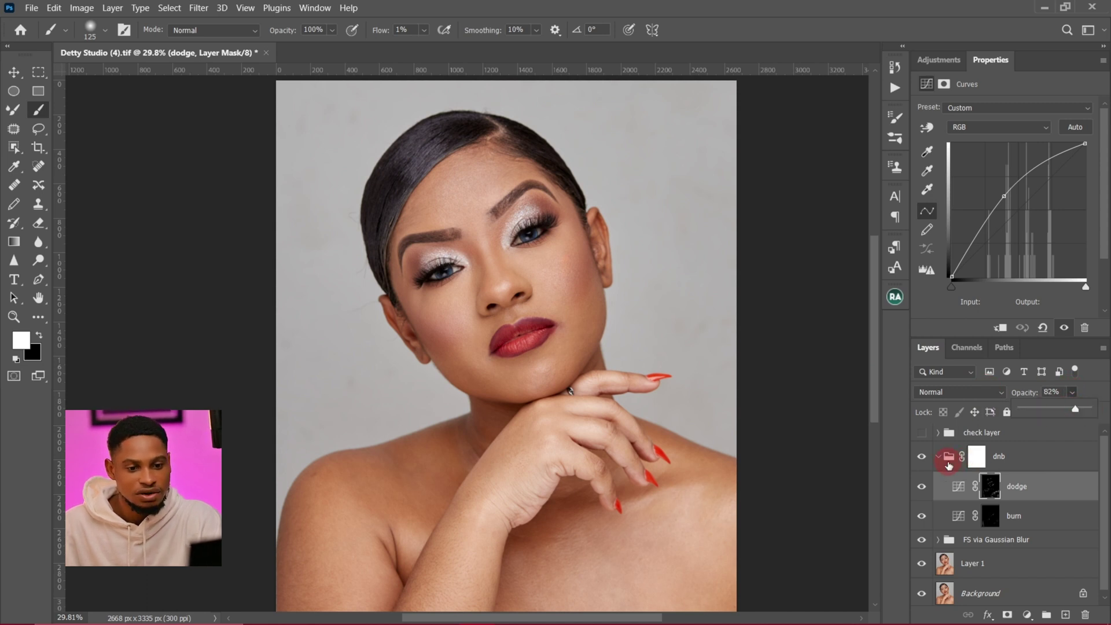
pyautogui.click(943, 459)
pyautogui.click(973, 431)
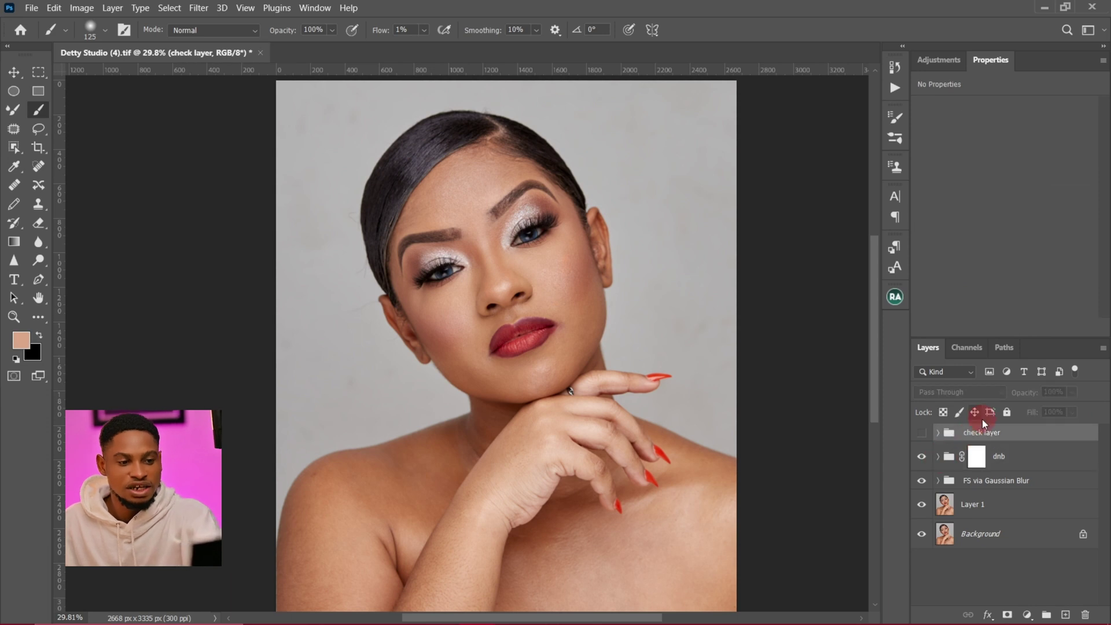
pyautogui.press('Delete')
# - Compare the face with the dnb group's visibility off and on, then review the whole portrait
pyautogui.press('z')
pyautogui.moveTo(498, 209)
pyautogui.mouseDown()
pyautogui.moveTo(555, 210)
pyautogui.moveTo(541, 202)
pyautogui.mouseUp()
pyautogui.press('b')
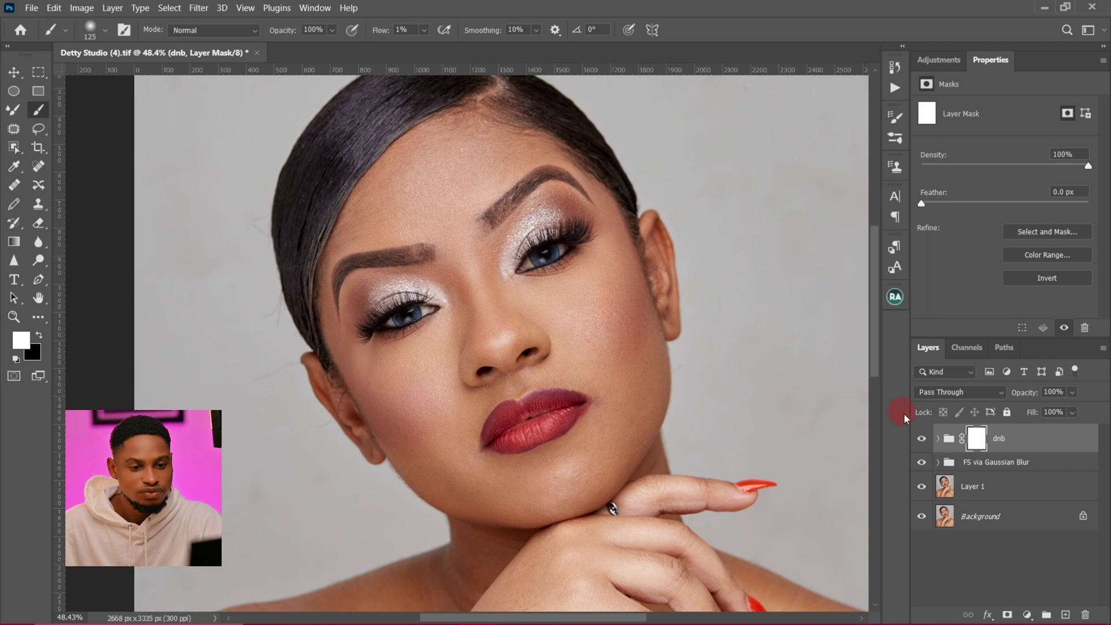
pyautogui.click(922, 440)
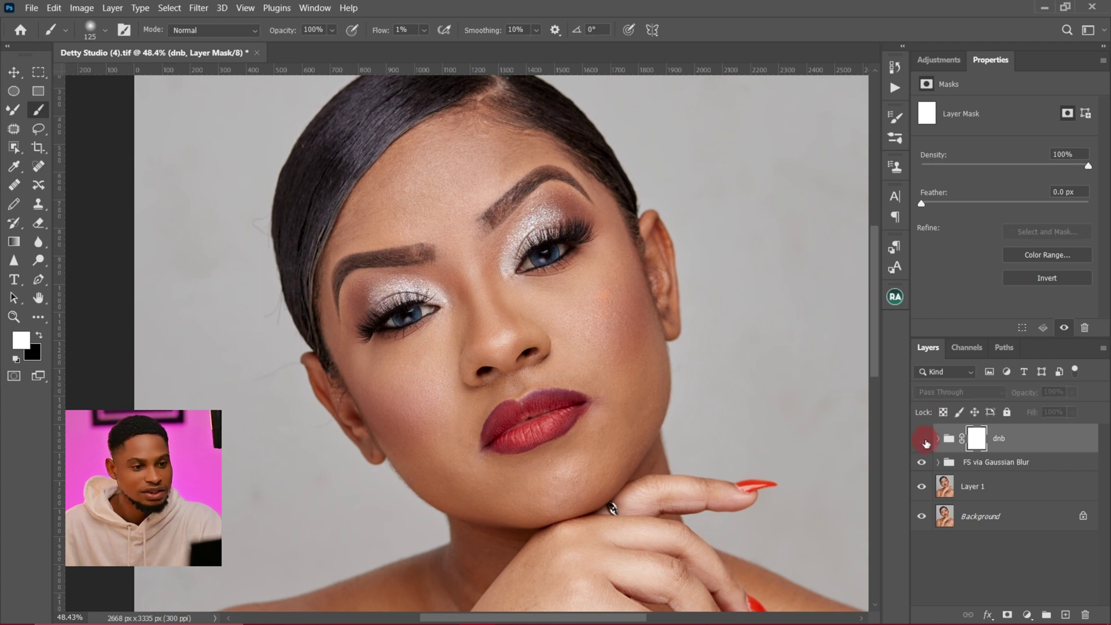
pyautogui.click(926, 442)
pyautogui.click(926, 442)
pyautogui.click(925, 442)
pyautogui.press('z')
pyautogui.moveTo(614, 275); pyautogui.dragTo(528, 317)
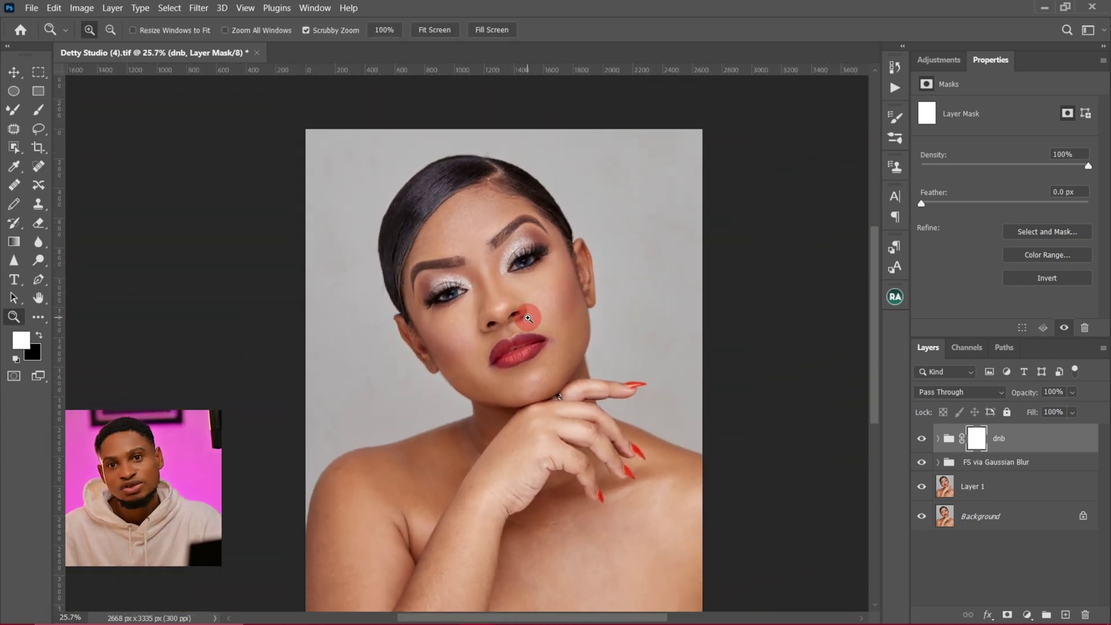
# - Run the Eyes N Teeth action to add its masked group above the dnb group
pyautogui.moveTo(539, 270); pyautogui.dragTo(595, 273)
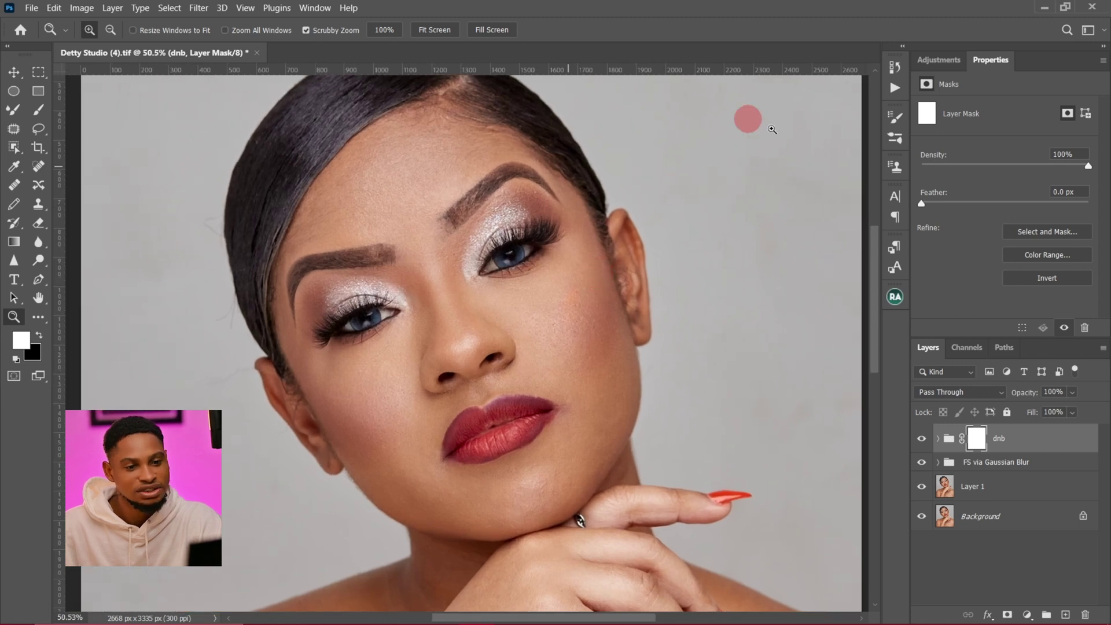
pyautogui.click(894, 90)
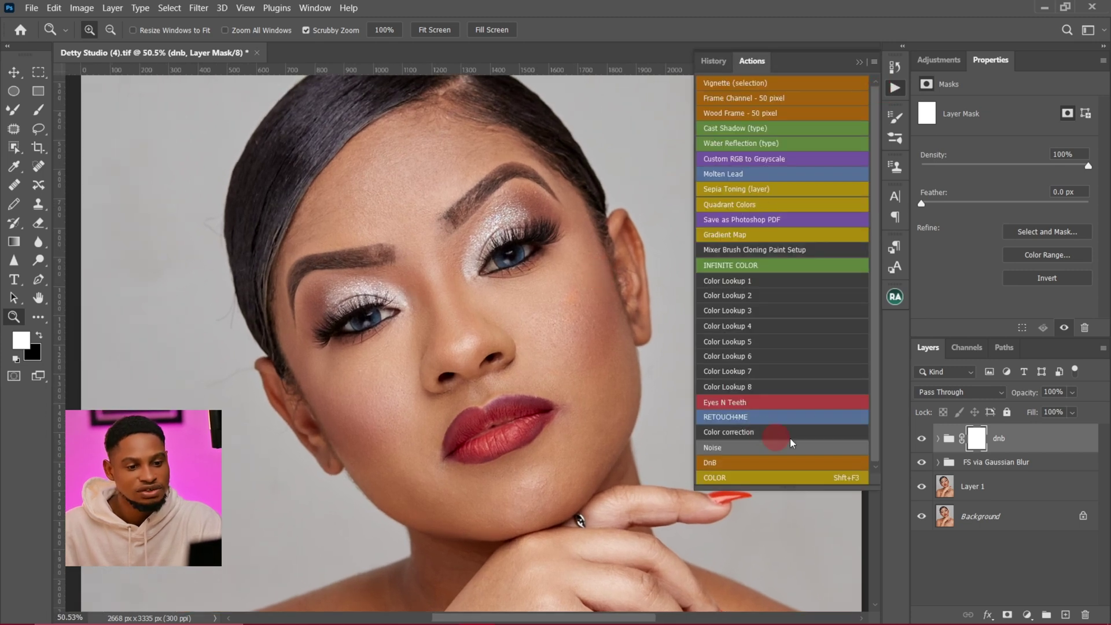
pyautogui.click(735, 402)
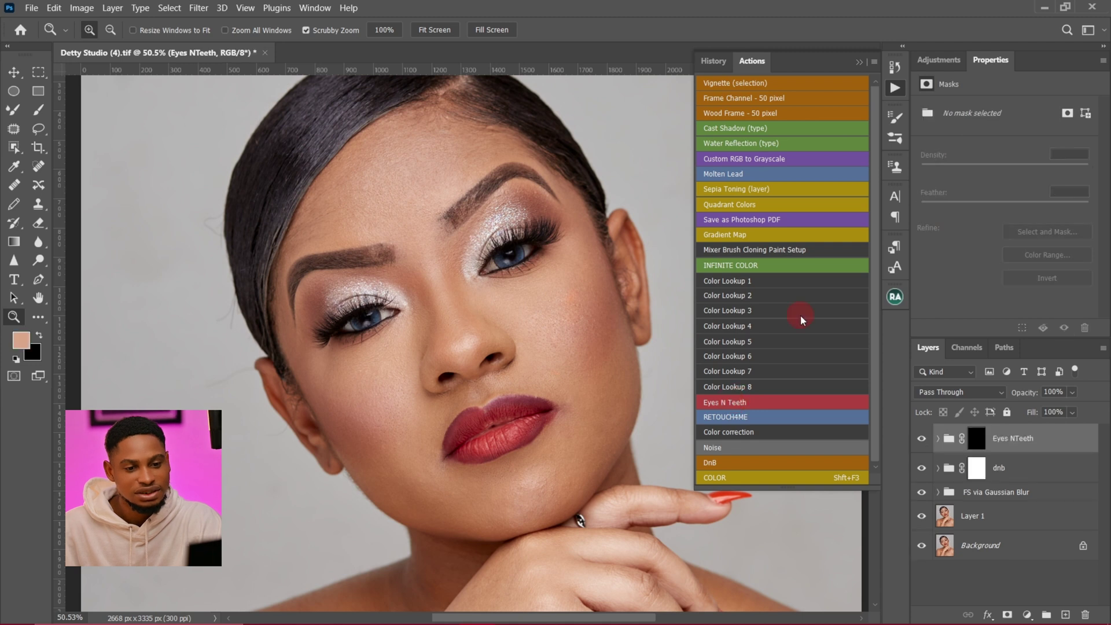
pyautogui.click(860, 64)
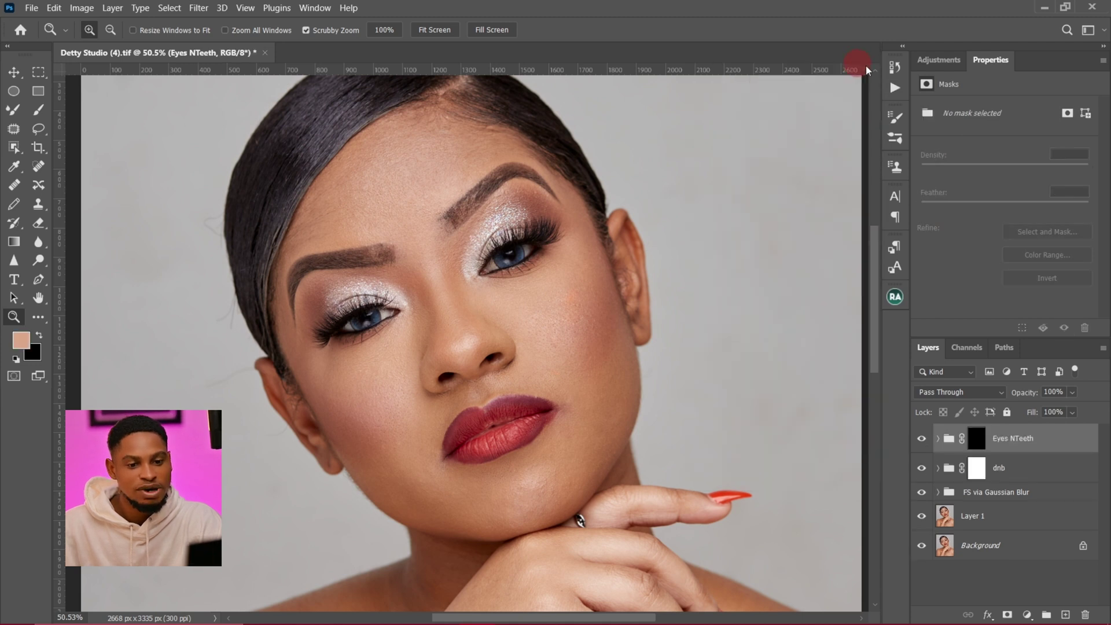
# - Paint white on the Eyes NTeeth group's mask over the whites of both eyes, using a small brush at 100% flow
pyautogui.click(963, 444)
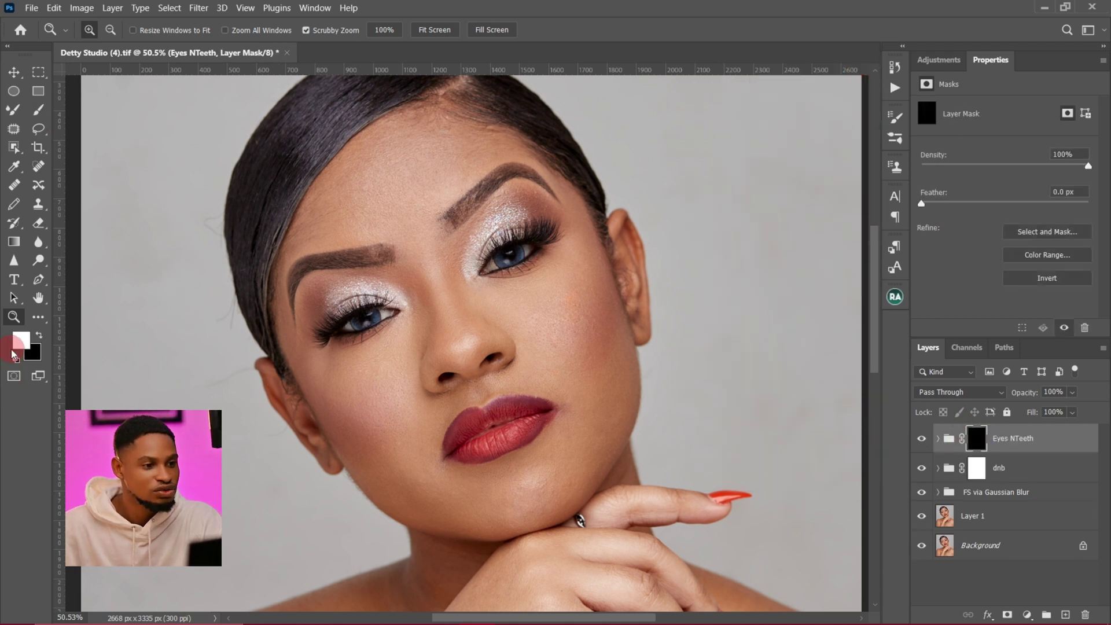
pyautogui.click(38, 109)
pyautogui.click(424, 30)
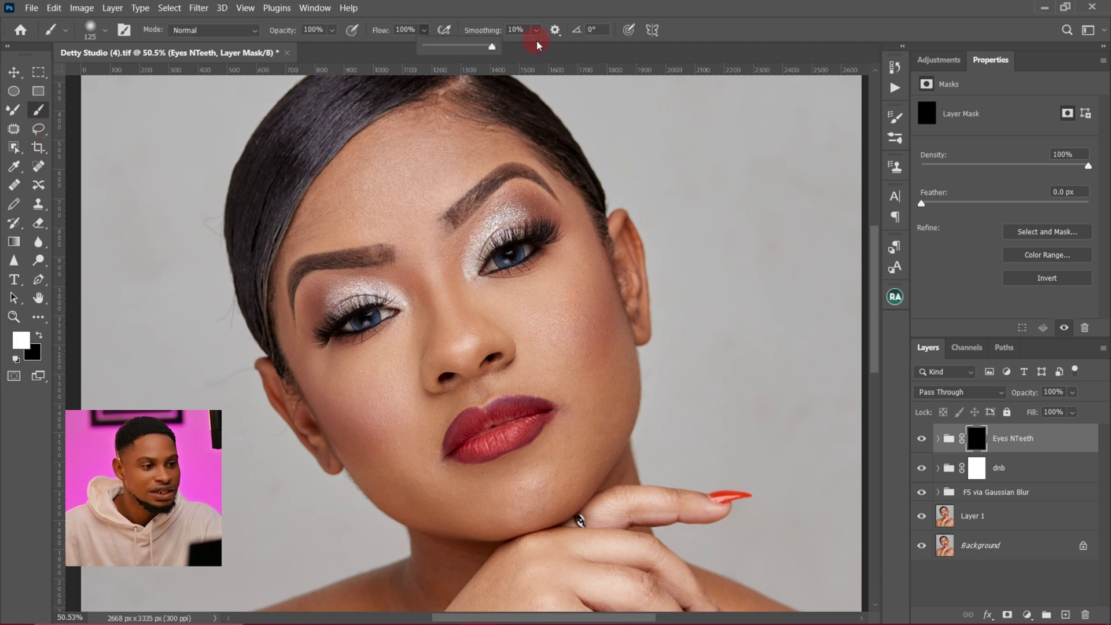
pyautogui.press('z')
pyautogui.moveTo(575, 203)
pyautogui.mouseDown()
pyautogui.moveTo(576, 248)
pyautogui.moveTo(561, 262)
pyautogui.mouseUp()
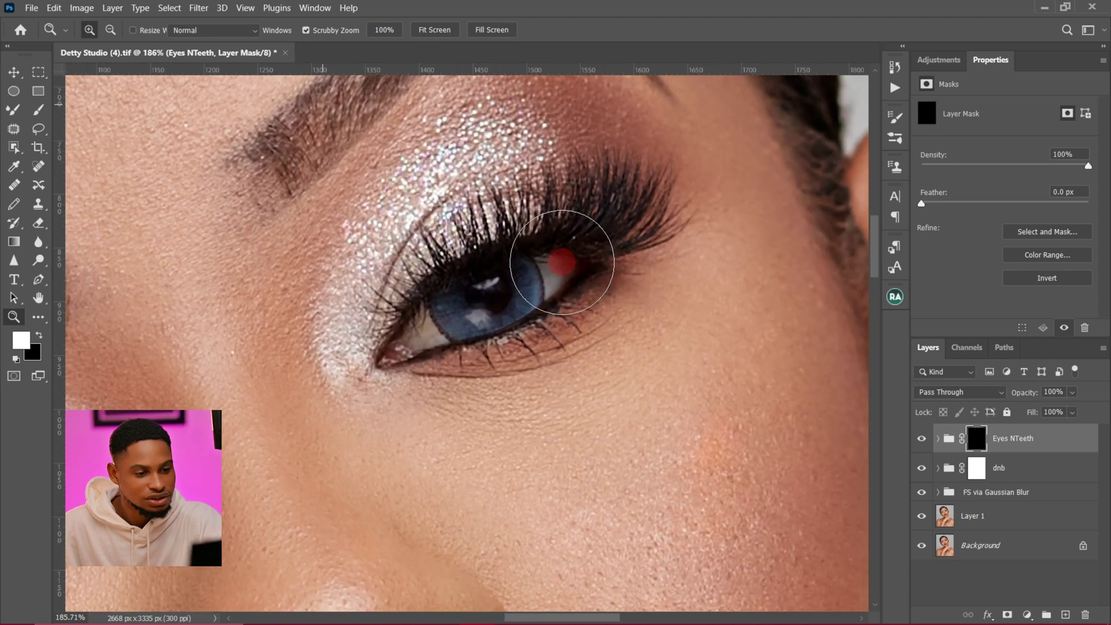
pyautogui.click(419, 314)
pyautogui.moveTo(437, 335)
pyautogui.mouseDown()
pyautogui.moveTo(416, 335)
pyautogui.moveTo(419, 322)
pyautogui.moveTo(717, 236)
pyautogui.moveTo(837, 142)
pyautogui.mouseUp()
pyautogui.moveTo(492, 308)
pyautogui.mouseDown()
pyautogui.moveTo(495, 317)
pyautogui.moveTo(357, 361)
pyautogui.moveTo(366, 372)
pyautogui.mouseUp()
pyautogui.hotkey('ctrl', 'space')
pyautogui.moveTo(550, 325); pyautogui.dragTo(424, 353)
pyautogui.moveTo(495, 292); pyautogui.dragTo(458, 306)
# - Add a Brightness/Contrast adjustment layer with brightness 60 and contrast 26, and invert its mask to black
pyautogui.click(938, 60)
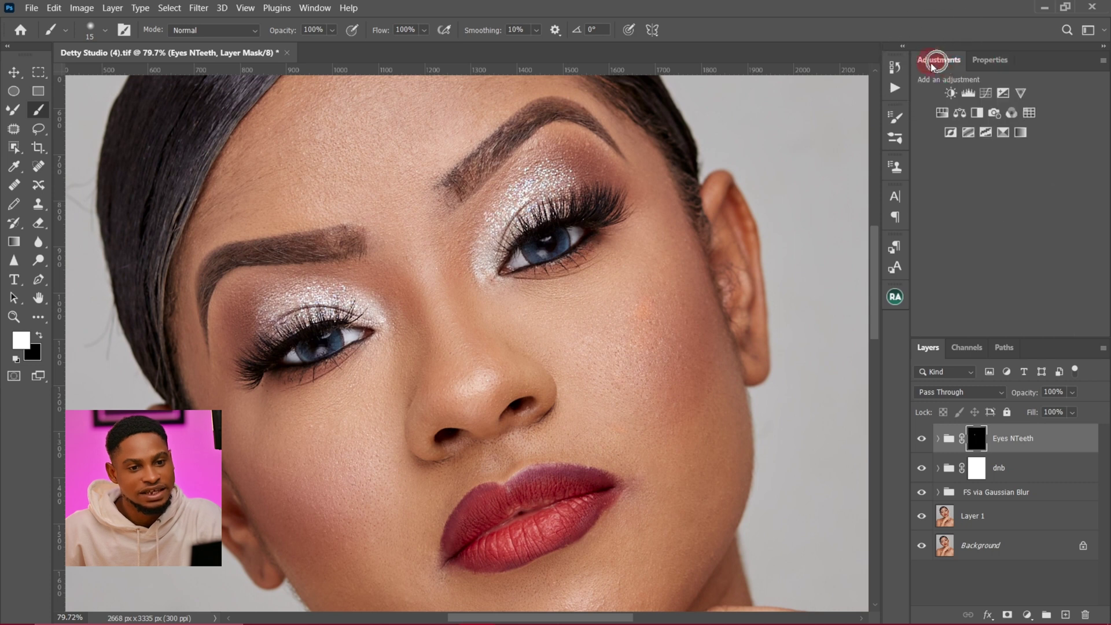
pyautogui.click(950, 95)
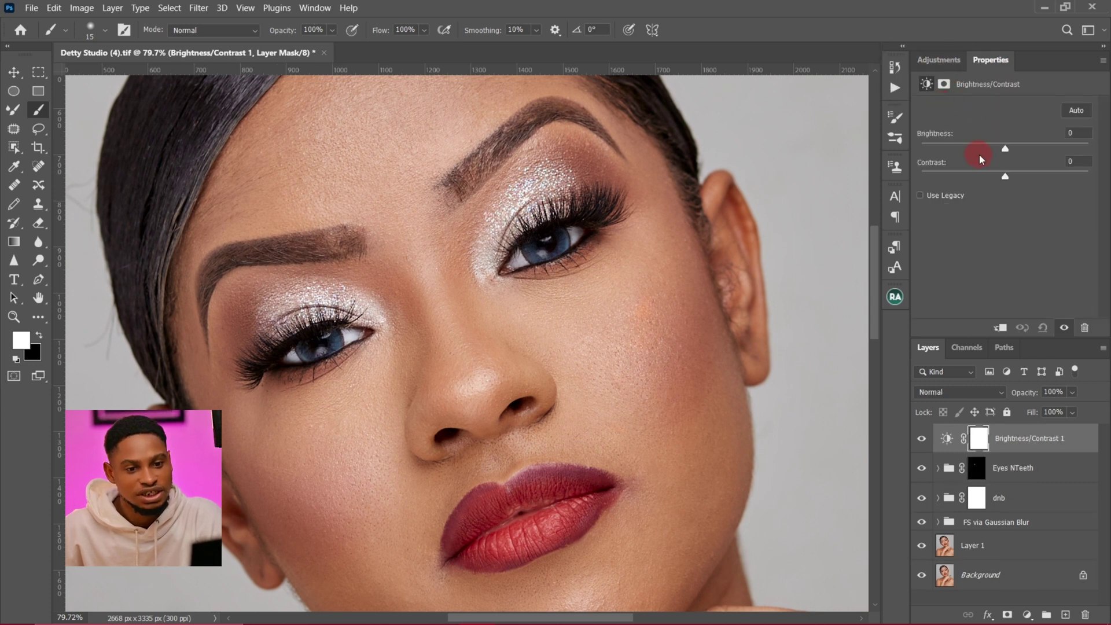
pyautogui.moveTo(1005, 148); pyautogui.dragTo(1039, 146)
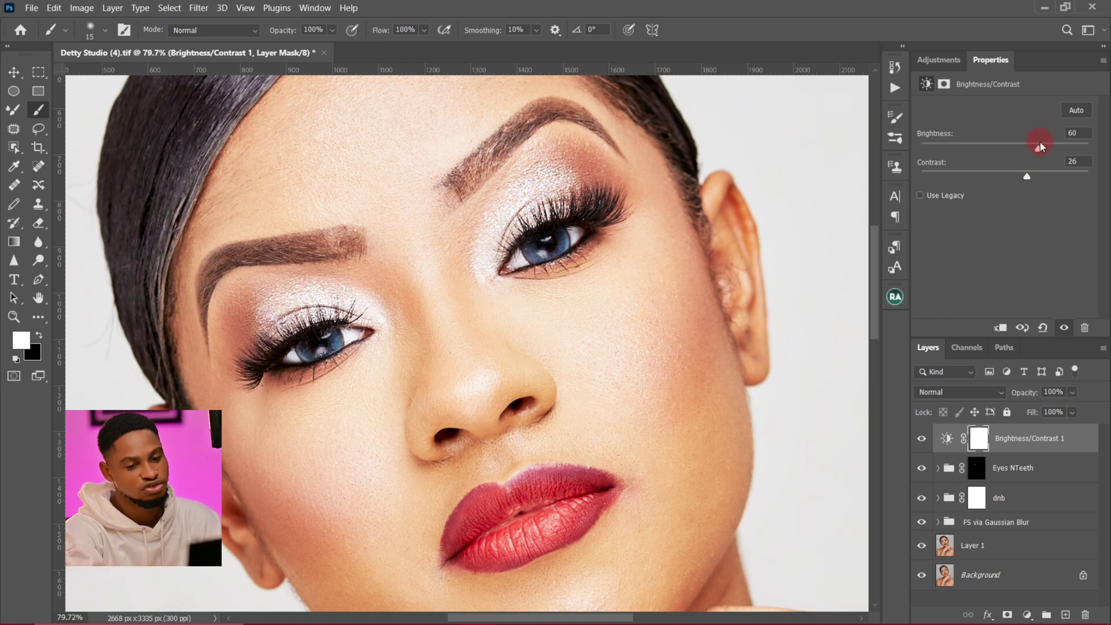
pyautogui.hotkey('ctrl', 'i')
# - Paint white over the irises of both eyes on the Brightness/Contrast layer's mask
pyautogui.press('z')
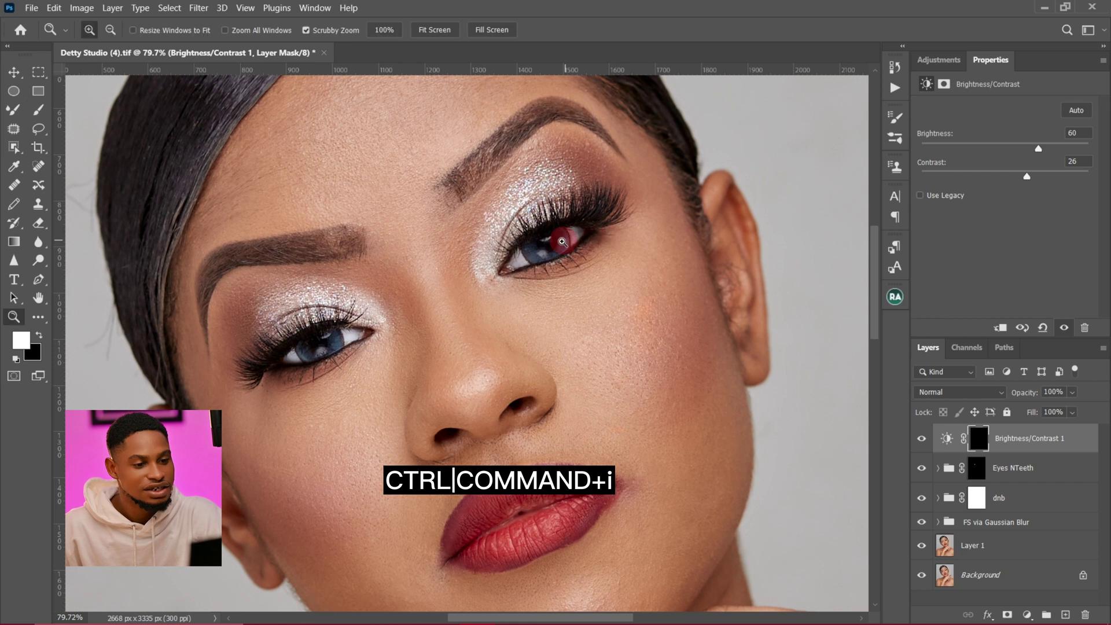
pyautogui.moveTo(561, 241); pyautogui.dragTo(574, 241)
pyautogui.press('b')
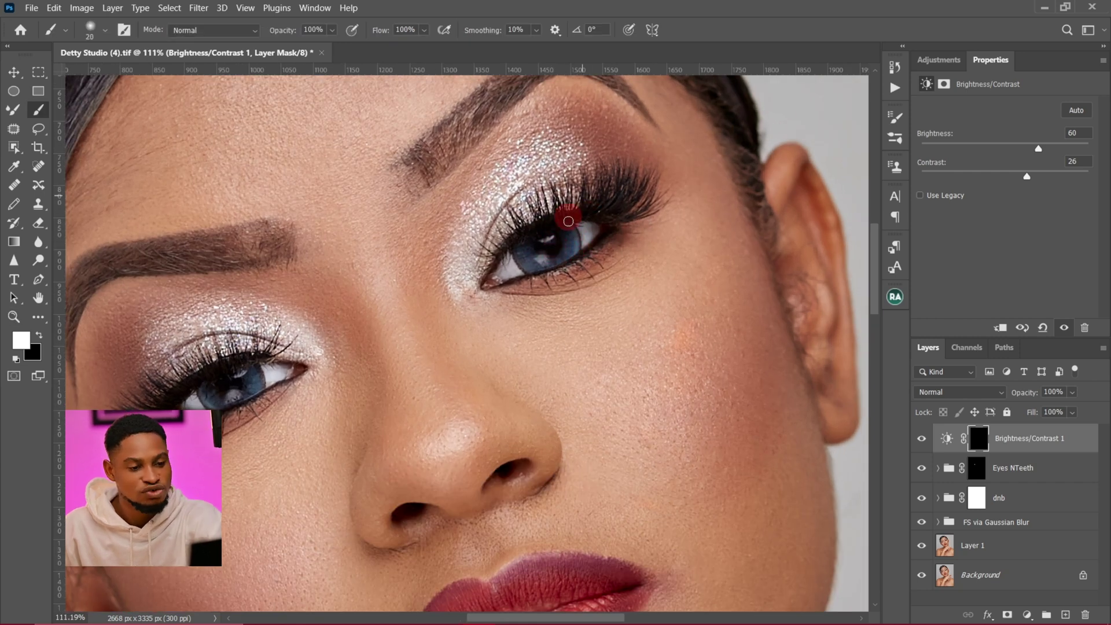
pyautogui.press('[')
pyautogui.moveTo(566, 236)
pyautogui.mouseDown()
pyautogui.moveTo(526, 241)
pyautogui.moveTo(530, 250)
pyautogui.moveTo(560, 237)
pyautogui.mouseUp()
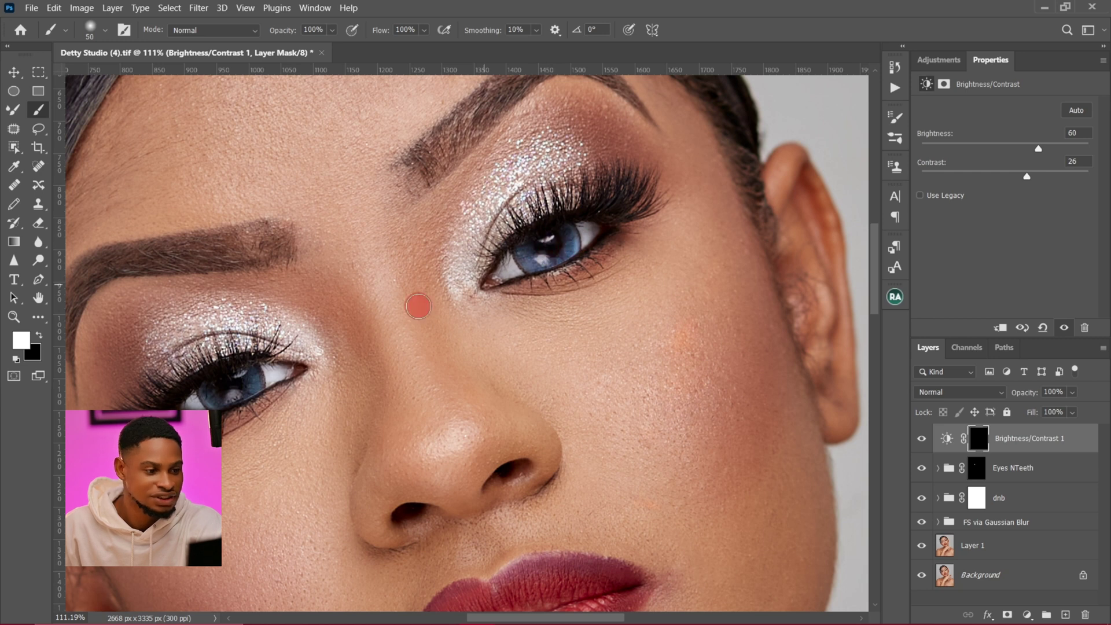
pyautogui.moveTo(219, 394); pyautogui.dragTo(260, 388)
pyautogui.click(339, 356)
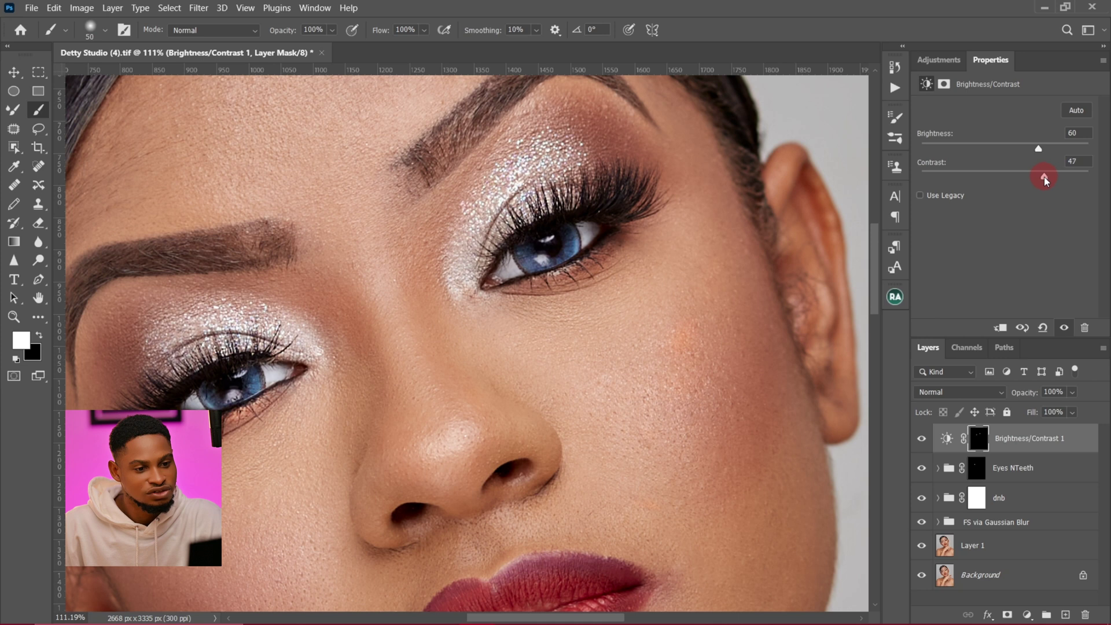
# - Set the Brightness/Contrast layer's contrast to 43 and compare the eyes with the layer off and on
pyautogui.scroll(-4, 584, 322)
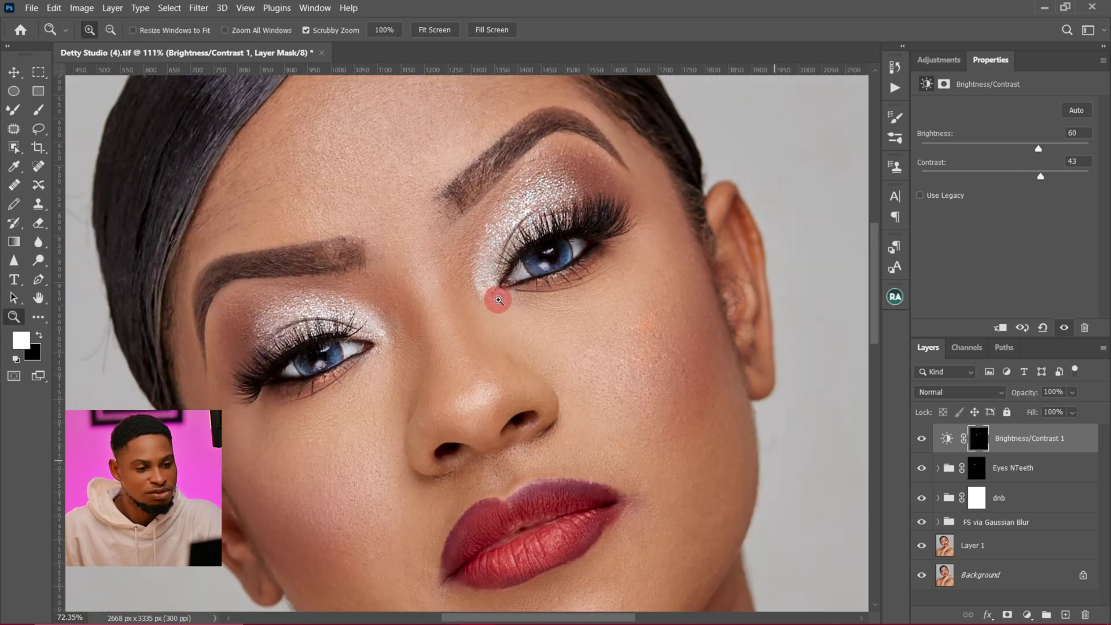
pyautogui.click(922, 439)
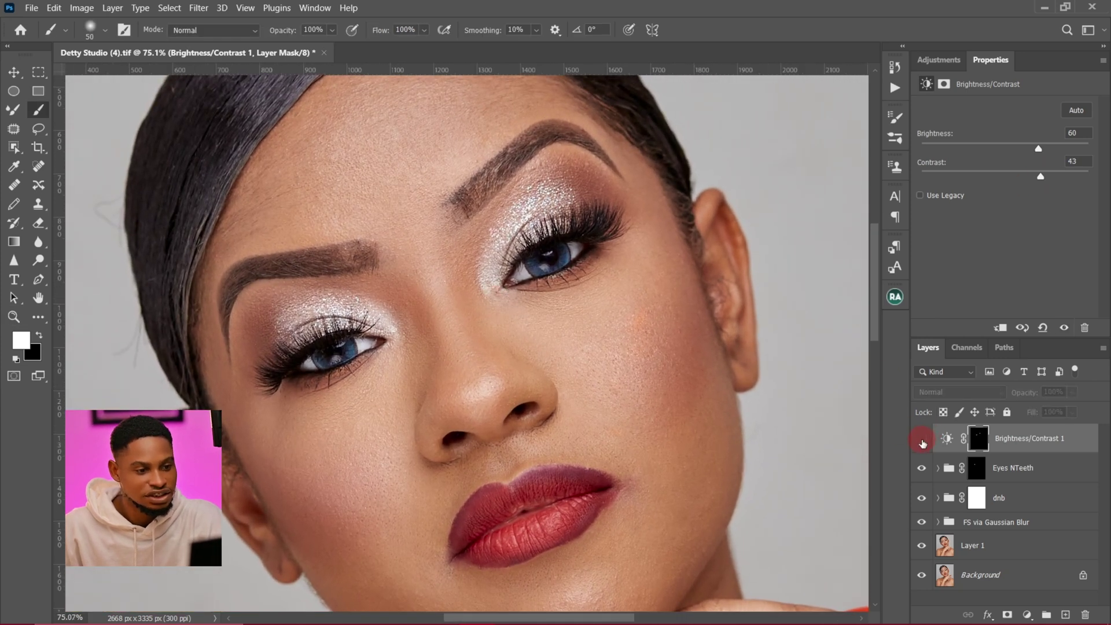
pyautogui.click(922, 440)
pyautogui.click(922, 439)
pyautogui.click(923, 440)
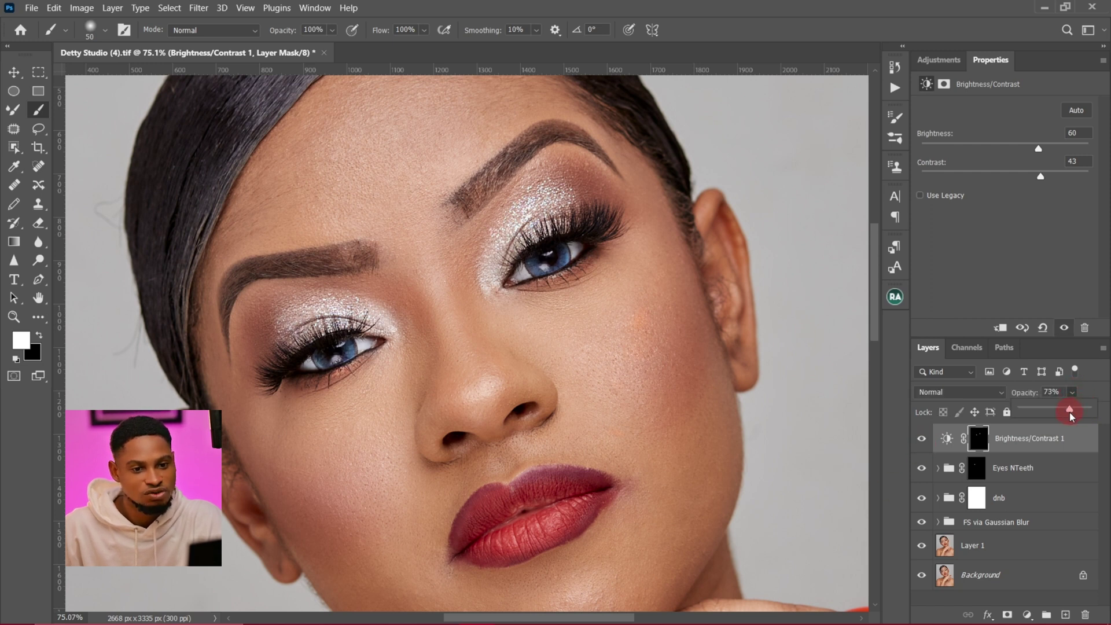
# - Lower the Brightness/Contrast layer's opacity to 71% and check the eyes with the layer off and on
pyautogui.moveTo(1068, 412); pyautogui.dragTo(1069, 412)
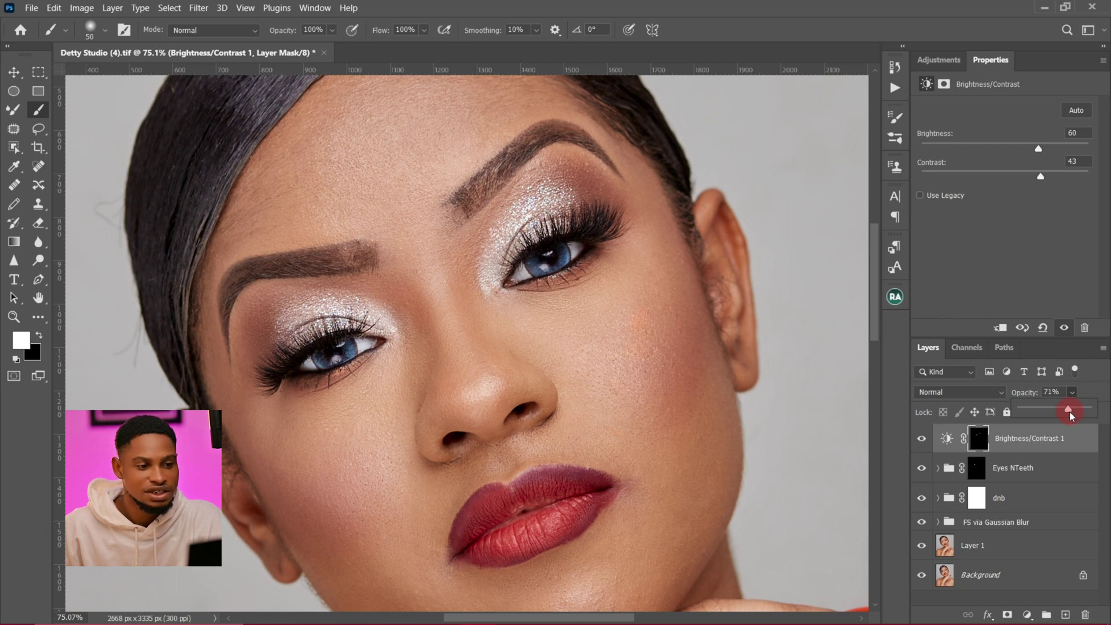
pyautogui.click(924, 440)
pyautogui.click(924, 440)
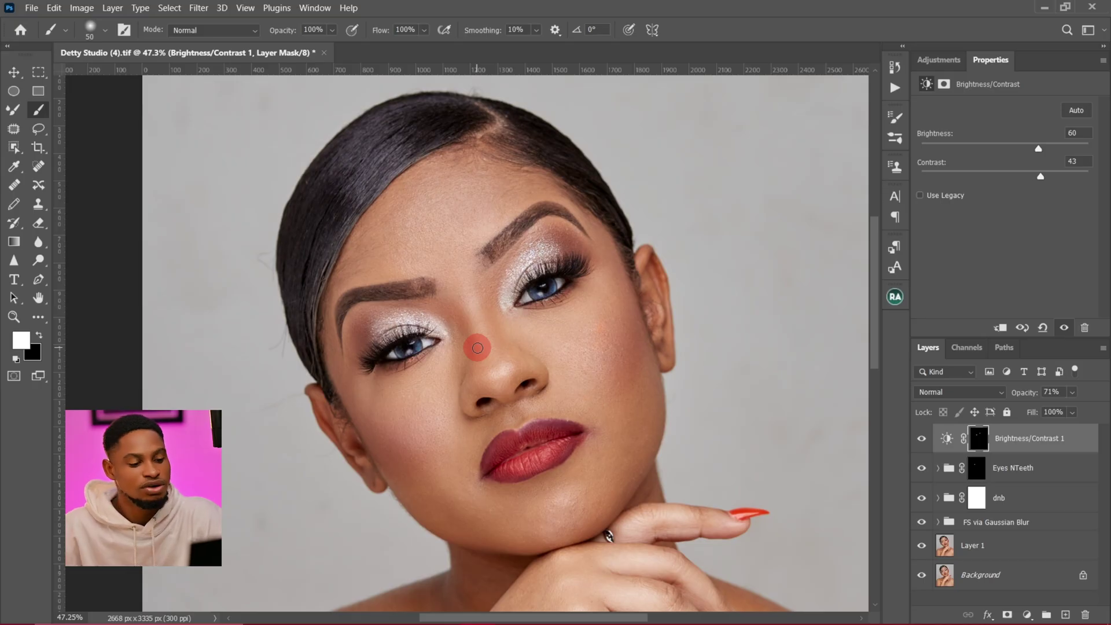
# - Create a Dodge & Burn group with masked dodge and burn curves using the Beauty Retouch DB Curves function
pyautogui.press('z')
pyautogui.moveTo(496, 288); pyautogui.dragTo(427, 315)
pyautogui.click(894, 296)
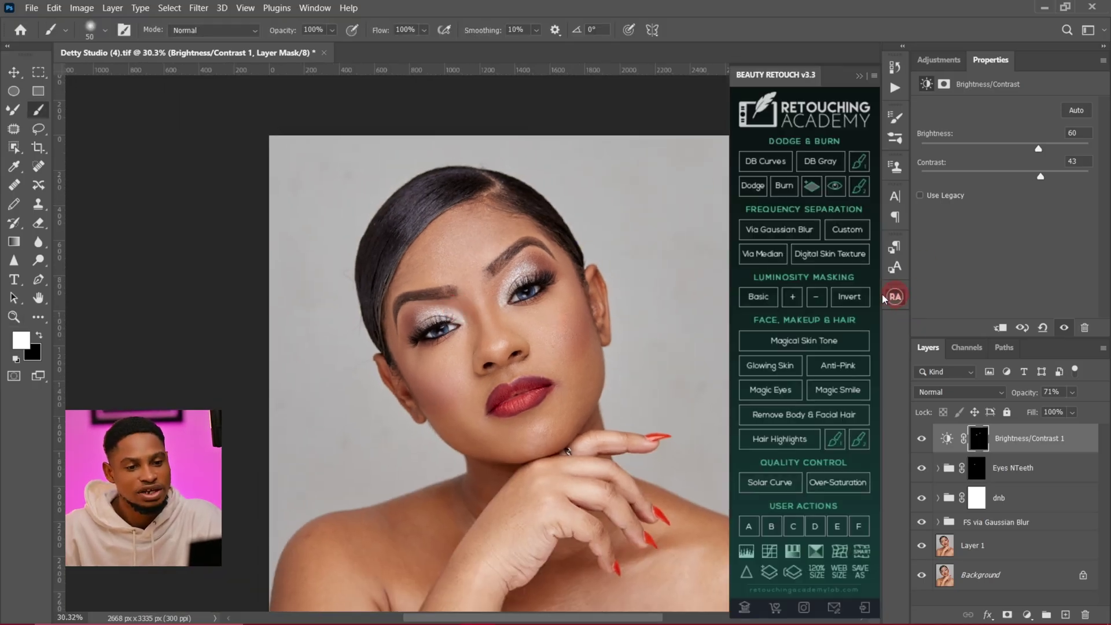
pyautogui.click(760, 163)
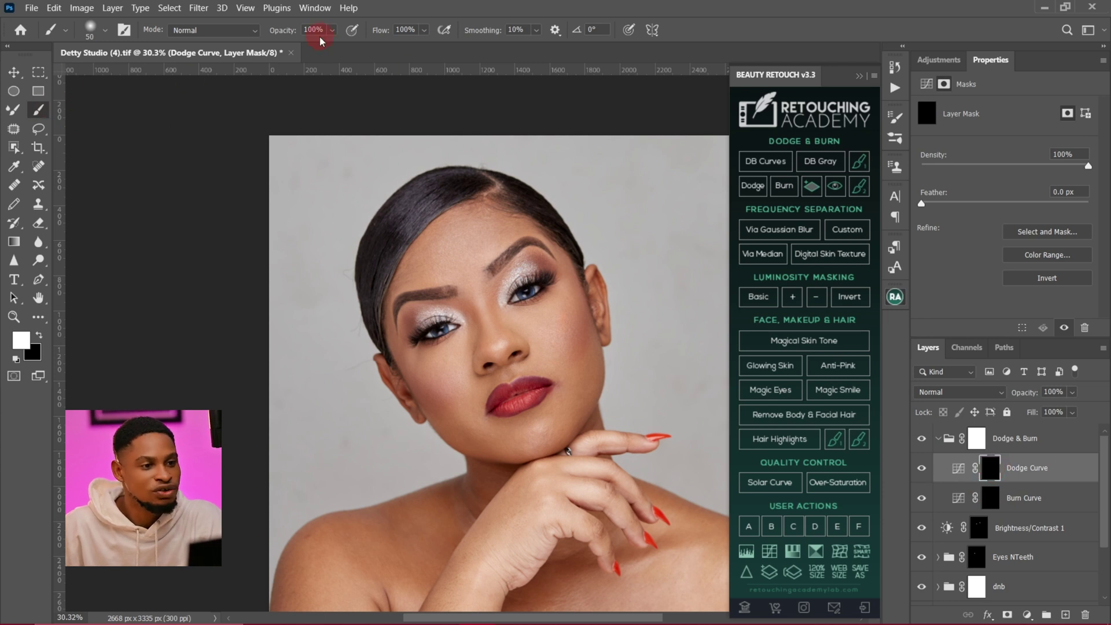
# - Paint white highlight strokes on the Dodge Curve mask over the forehead, nose bridge, both cheeks and chin with a 40 px brush
pyautogui.press('[')
pyautogui.scroll(1, 458, 248)
pyautogui.moveTo(442, 260)
pyautogui.mouseDown()
pyautogui.moveTo(476, 237)
pyautogui.moveTo(452, 286)
pyautogui.moveTo(475, 270)
pyautogui.mouseUp()
pyautogui.moveTo(465, 289); pyautogui.dragTo(481, 282)
pyautogui.moveTo(500, 337); pyautogui.dragTo(512, 393)
pyautogui.moveTo(563, 351)
pyautogui.mouseDown()
pyautogui.moveTo(604, 346)
pyautogui.moveTo(577, 338)
pyautogui.moveTo(568, 353)
pyautogui.moveTo(580, 347)
pyautogui.moveTo(585, 363)
pyautogui.mouseUp()
pyautogui.hotkey('ctrl', 'z')
pyautogui.moveTo(570, 380); pyautogui.dragTo(595, 382)
pyautogui.moveTo(434, 407)
pyautogui.mouseDown()
pyautogui.moveTo(461, 396)
pyautogui.moveTo(424, 423)
pyautogui.moveTo(456, 412)
pyautogui.moveTo(435, 435)
pyautogui.moveTo(469, 443)
pyautogui.mouseUp()
pyautogui.moveTo(548, 508)
pyautogui.mouseDown()
pyautogui.moveTo(573, 518)
pyautogui.moveTo(524, 322)
pyautogui.mouseUp()
# - Paint white highlight strokes on the Dodge Curve mask over the collarbones, chest, shoulder and forearm
pyautogui.moveTo(505, 448); pyautogui.dragTo(405, 453)
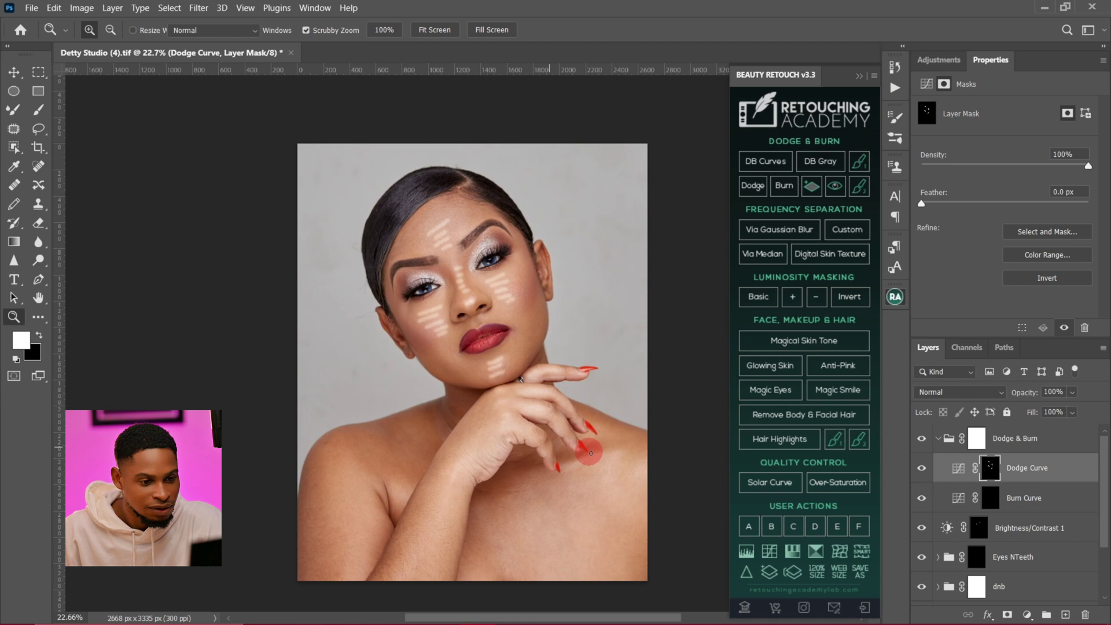
pyautogui.press('b')
pyautogui.moveTo(572, 463)
pyautogui.mouseDown()
pyautogui.moveTo(634, 461)
pyautogui.moveTo(643, 475)
pyautogui.mouseUp()
pyautogui.moveTo(578, 531)
pyautogui.mouseDown()
pyautogui.moveTo(572, 552)
pyautogui.moveTo(598, 548)
pyautogui.moveTo(587, 559)
pyautogui.moveTo(583, 544)
pyautogui.moveTo(562, 590)
pyautogui.moveTo(582, 559)
pyautogui.moveTo(566, 577)
pyautogui.moveTo(603, 555)
pyautogui.moveTo(590, 579)
pyautogui.mouseUp()
pyautogui.moveTo(347, 461); pyautogui.dragTo(369, 476)
pyautogui.moveTo(341, 476); pyautogui.dragTo(370, 505)
pyautogui.moveTo(350, 507)
pyautogui.mouseDown()
pyautogui.moveTo(368, 525)
pyautogui.moveTo(363, 543)
pyautogui.mouseUp()
pyautogui.moveTo(391, 493); pyautogui.dragTo(404, 500)
pyautogui.moveTo(449, 468)
pyautogui.mouseDown()
pyautogui.moveTo(445, 506)
pyautogui.moveTo(421, 544)
pyautogui.moveTo(425, 521)
pyautogui.moveTo(409, 560)
pyautogui.mouseUp()
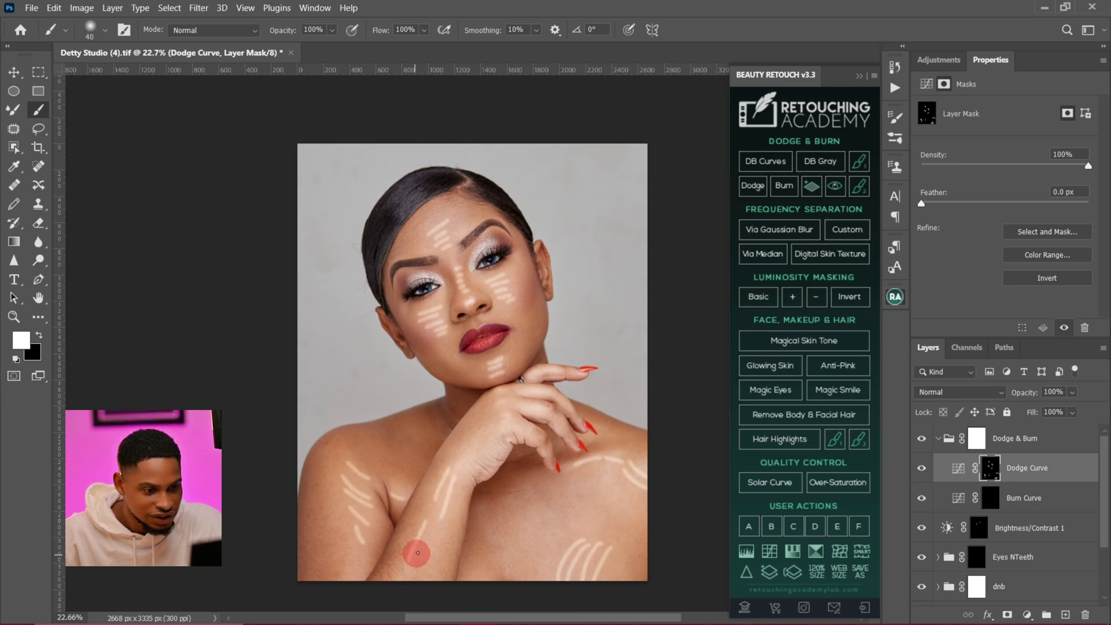
pyautogui.moveTo(437, 513); pyautogui.dragTo(427, 545)
# - Select the Burn Curve mask and paint white contour strokes along the outer sides of both cheeks with a 40 px brush
pyautogui.press('z')
pyautogui.moveTo(476, 272); pyautogui.dragTo(559, 281)
pyautogui.press('b')
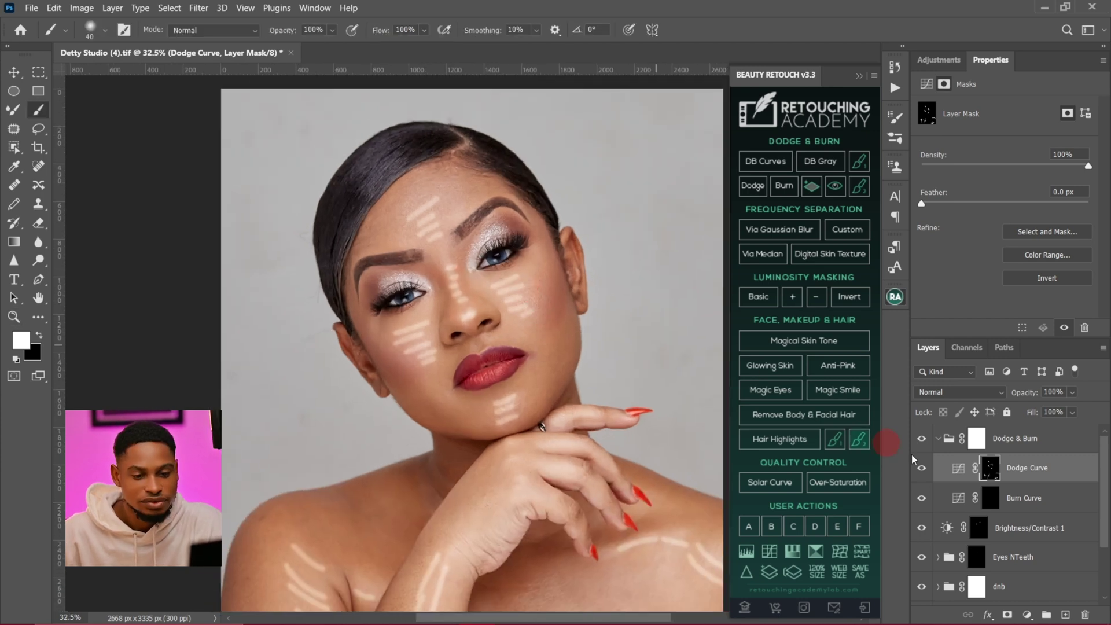
pyautogui.click(990, 498)
pyautogui.moveTo(544, 263)
pyautogui.mouseDown()
pyautogui.moveTo(539, 315)
pyautogui.moveTo(555, 274)
pyautogui.moveTo(557, 336)
pyautogui.moveTo(567, 313)
pyautogui.moveTo(545, 326)
pyautogui.mouseUp()
pyautogui.moveTo(375, 345); pyautogui.dragTo(382, 347)
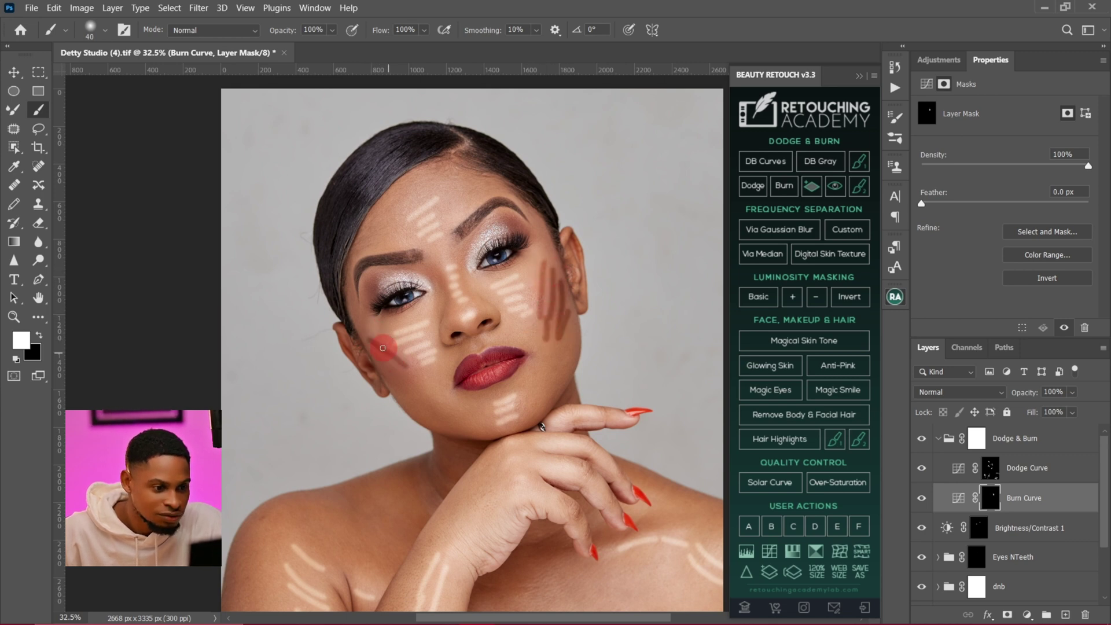
pyautogui.moveTo(409, 385)
pyautogui.mouseDown()
pyautogui.moveTo(448, 410)
pyautogui.moveTo(418, 384)
pyautogui.mouseUp()
# - Paint contour strokes on the Burn Curve mask along the sides of the nose bridge and both outer edges of the forehead
pyautogui.click(474, 273)
pyautogui.moveTo(460, 268)
pyautogui.mouseDown()
pyautogui.moveTo(473, 297)
pyautogui.moveTo(438, 279)
pyautogui.moveTo(449, 300)
pyautogui.moveTo(468, 255)
pyautogui.moveTo(438, 265)
pyautogui.mouseUp()
pyautogui.hotkey('ctrl', 'z')
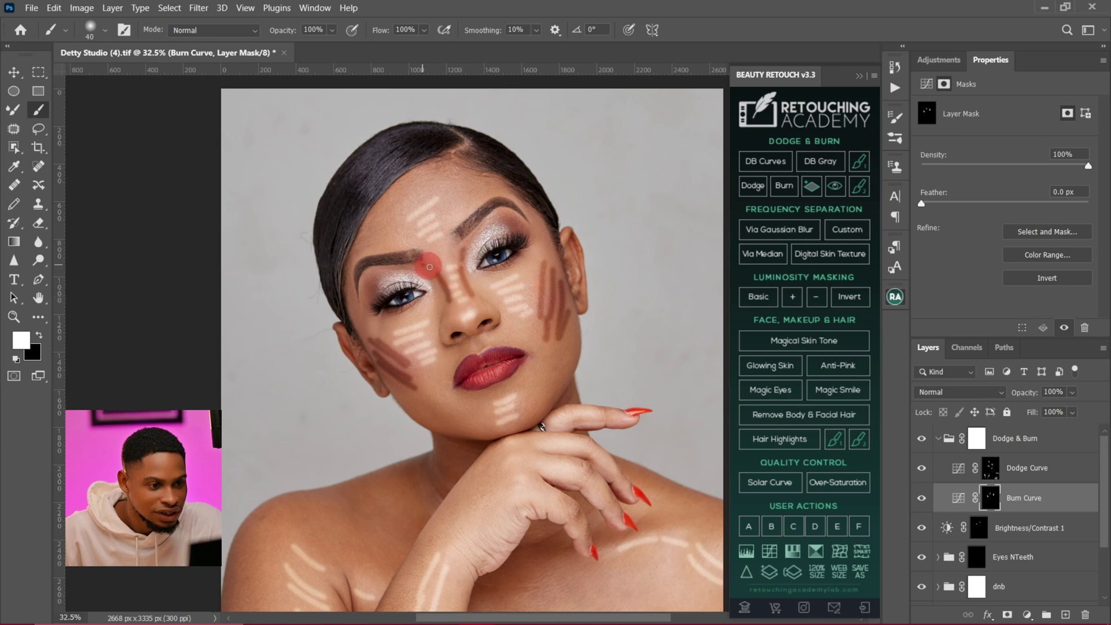
pyautogui.moveTo(470, 180)
pyautogui.mouseDown()
pyautogui.moveTo(500, 192)
pyautogui.moveTo(486, 184)
pyautogui.mouseUp()
pyautogui.click(384, 220)
pyautogui.moveTo(372, 222); pyautogui.dragTo(376, 230)
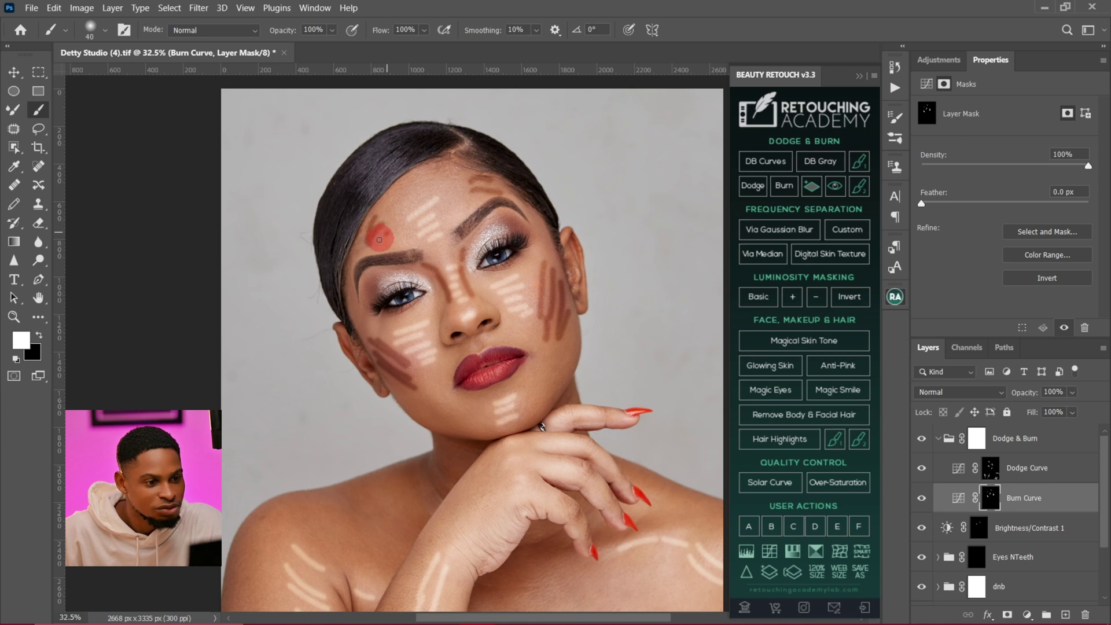
# - Paint white contour strokes on the Burn Curve mask over the neck, the outer upper arm and the edge of the forearm
pyautogui.click(564, 401)
pyautogui.hotkey('ctrl', 'space')
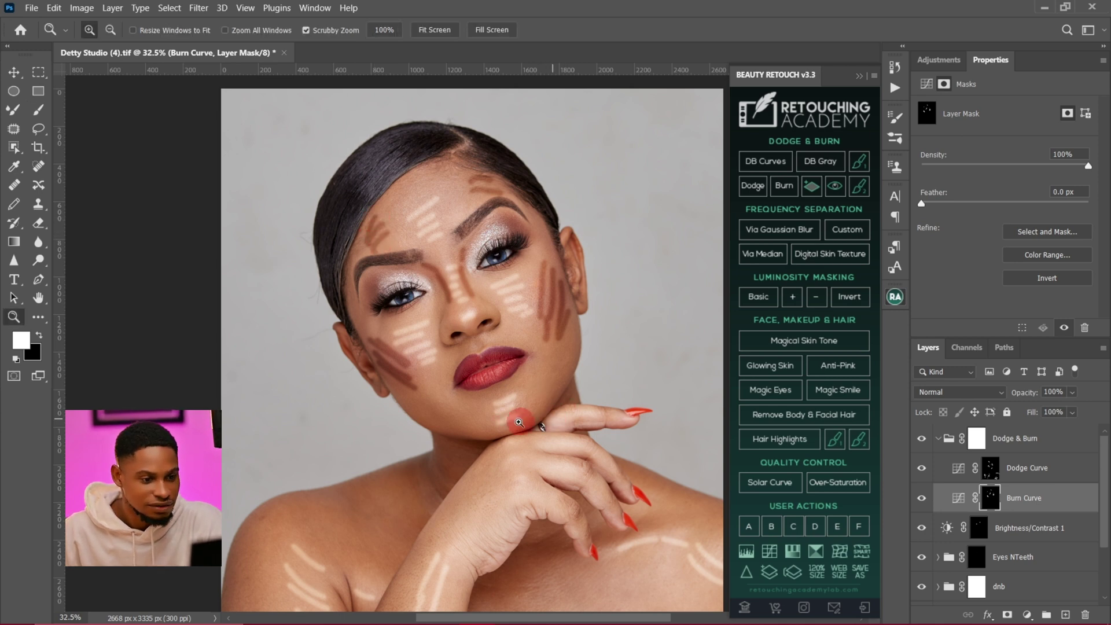
pyautogui.moveTo(552, 417); pyautogui.dragTo(521, 419)
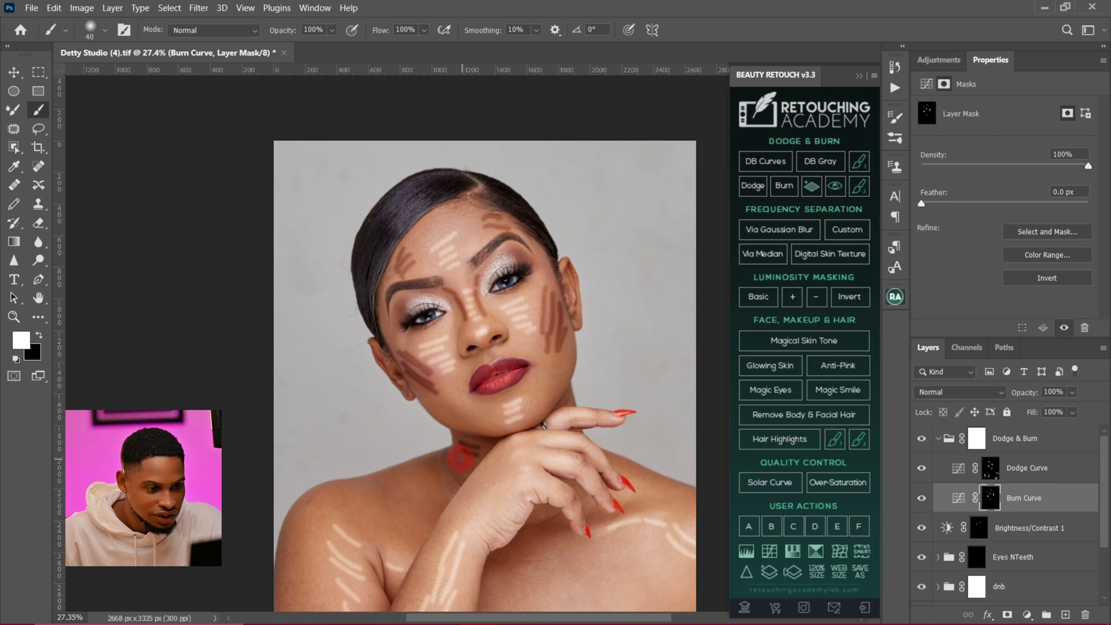
pyautogui.moveTo(482, 454); pyautogui.dragTo(506, 333)
pyautogui.moveTo(306, 443)
pyautogui.mouseDown()
pyautogui.moveTo(301, 499)
pyautogui.moveTo(311, 424)
pyautogui.moveTo(301, 561)
pyautogui.mouseUp()
pyautogui.moveTo(400, 514)
pyautogui.mouseDown()
pyautogui.moveTo(335, 478)
pyautogui.moveTo(319, 449)
pyautogui.mouseUp()
pyautogui.moveTo(355, 387); pyautogui.dragTo(340, 421)
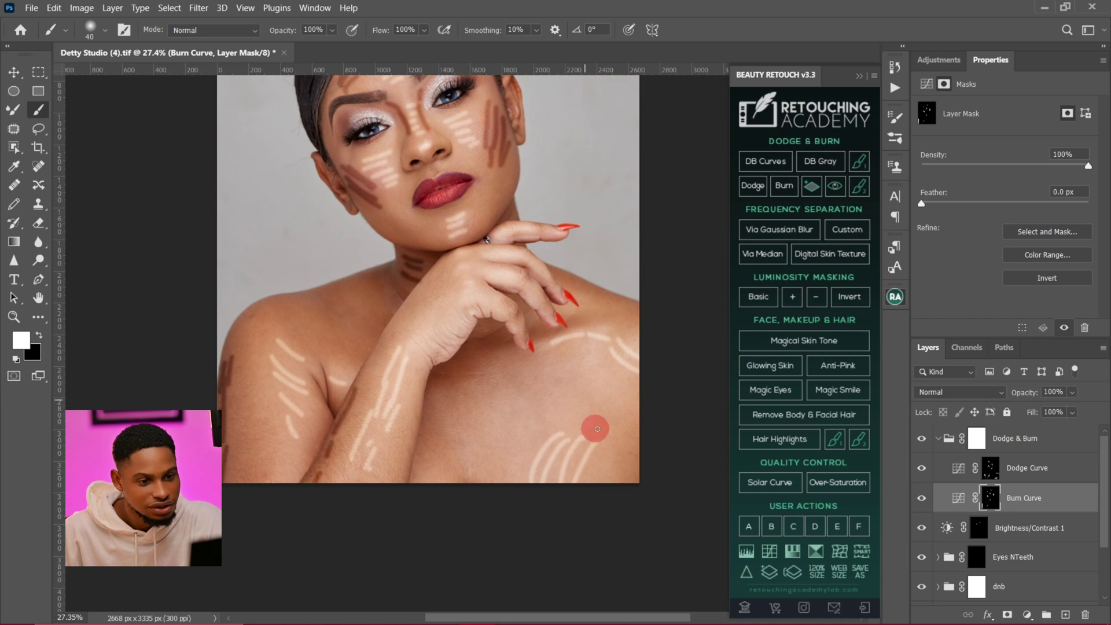
# - Paint contour strokes on the Burn Curve mask along the tops of both shoulders
pyautogui.moveTo(601, 295); pyautogui.dragTo(634, 309)
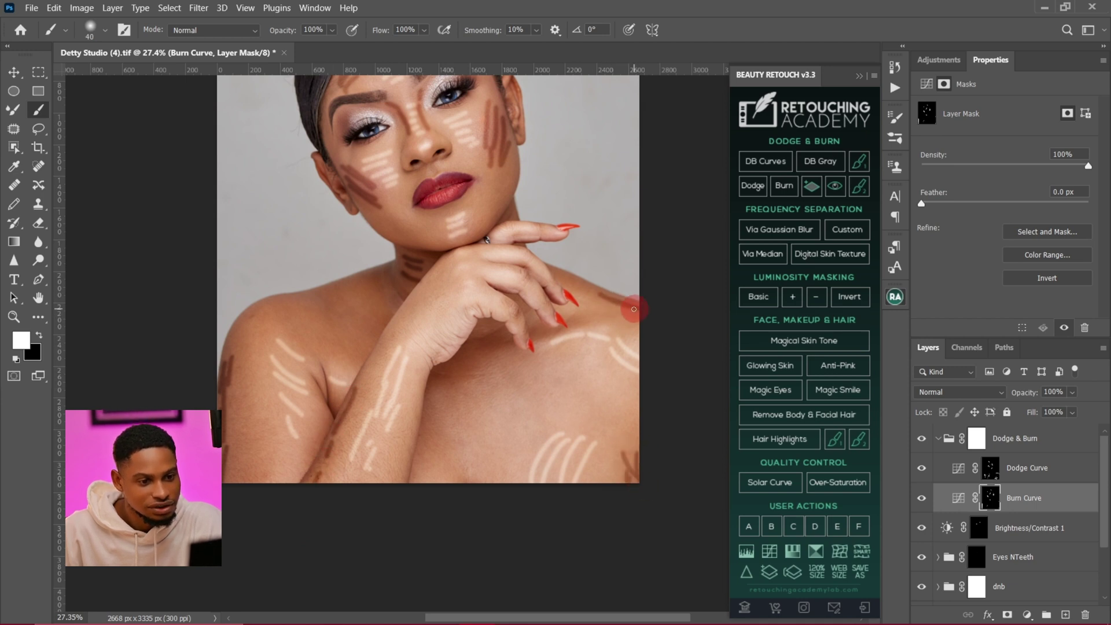
pyautogui.moveTo(314, 301); pyautogui.dragTo(350, 285)
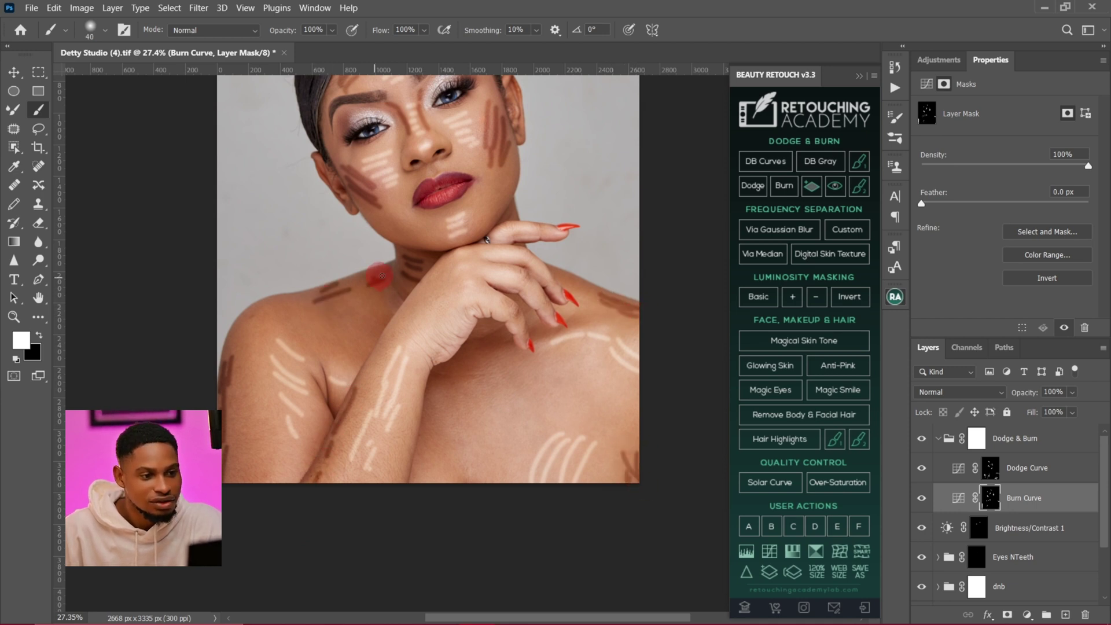
pyautogui.scroll(-1, 509, 270)
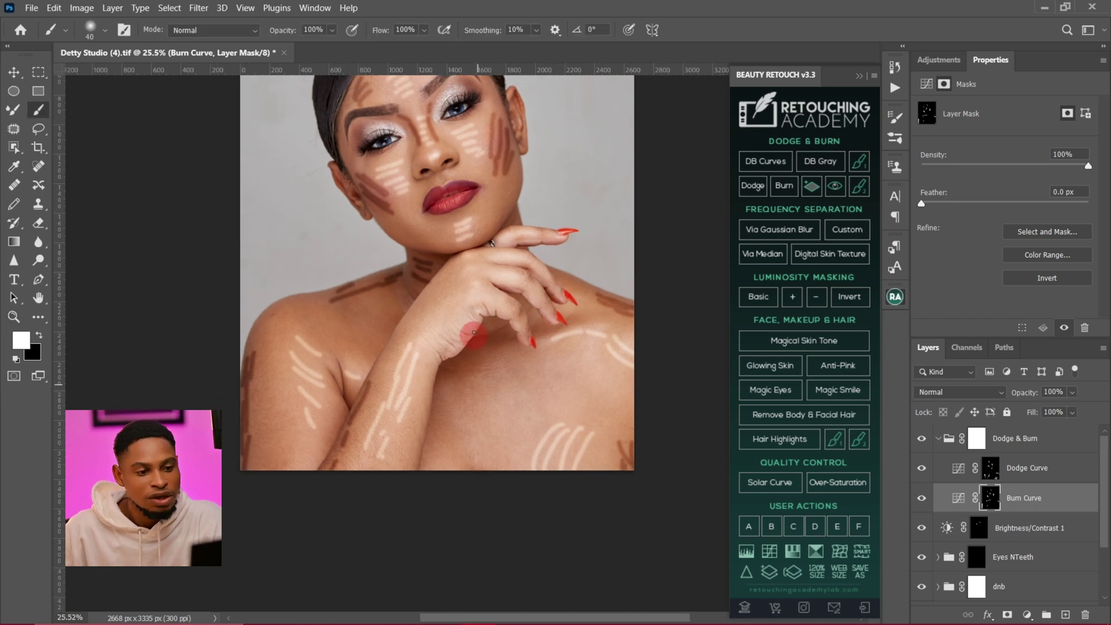
# - Feather the Dodge Curve mask by 66.7 px and the Burn Curve mask by 44.2 px to blend the strokes
pyautogui.click(989, 475)
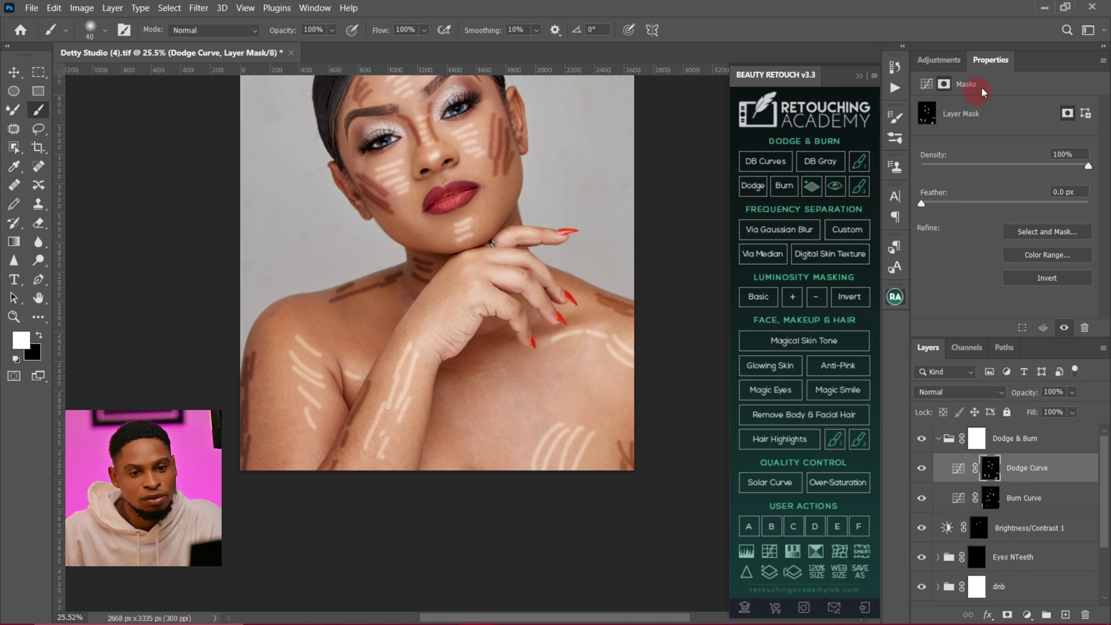
pyautogui.press('ctrl')
pyautogui.press('ctrl')
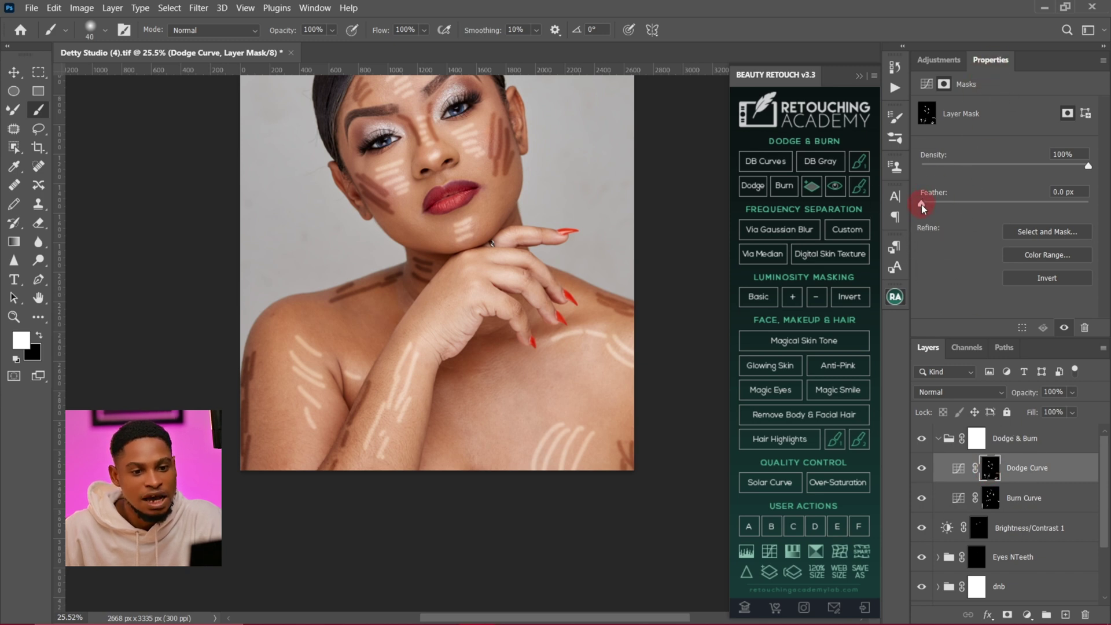
pyautogui.moveTo(606, 244); pyautogui.dragTo(611, 298)
pyautogui.moveTo(1010, 209); pyautogui.dragTo(1018, 209)
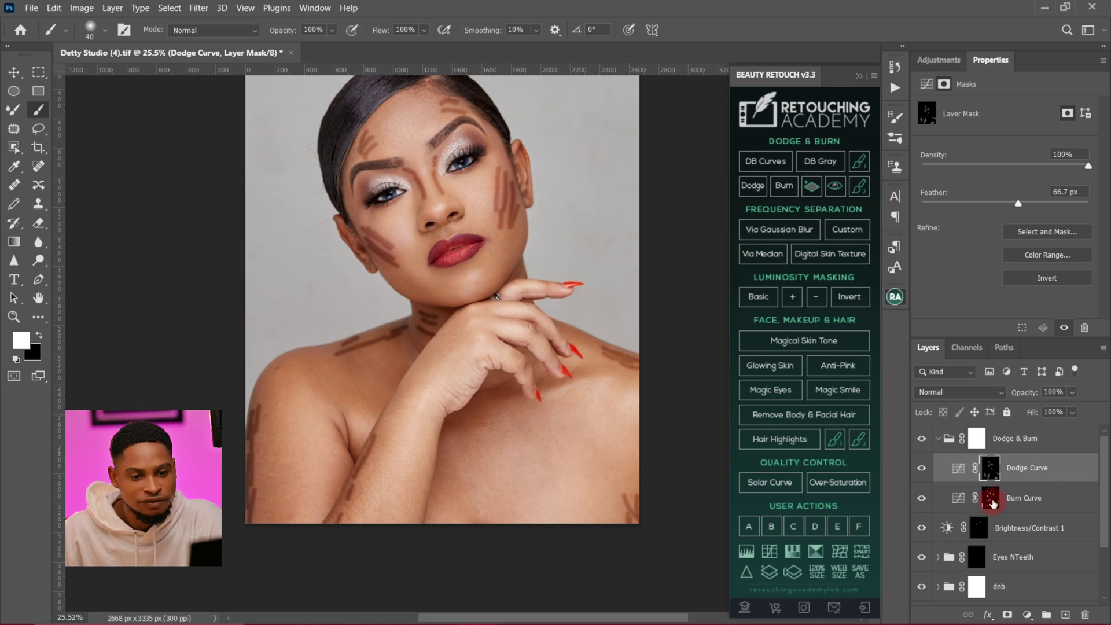
pyautogui.click(991, 501)
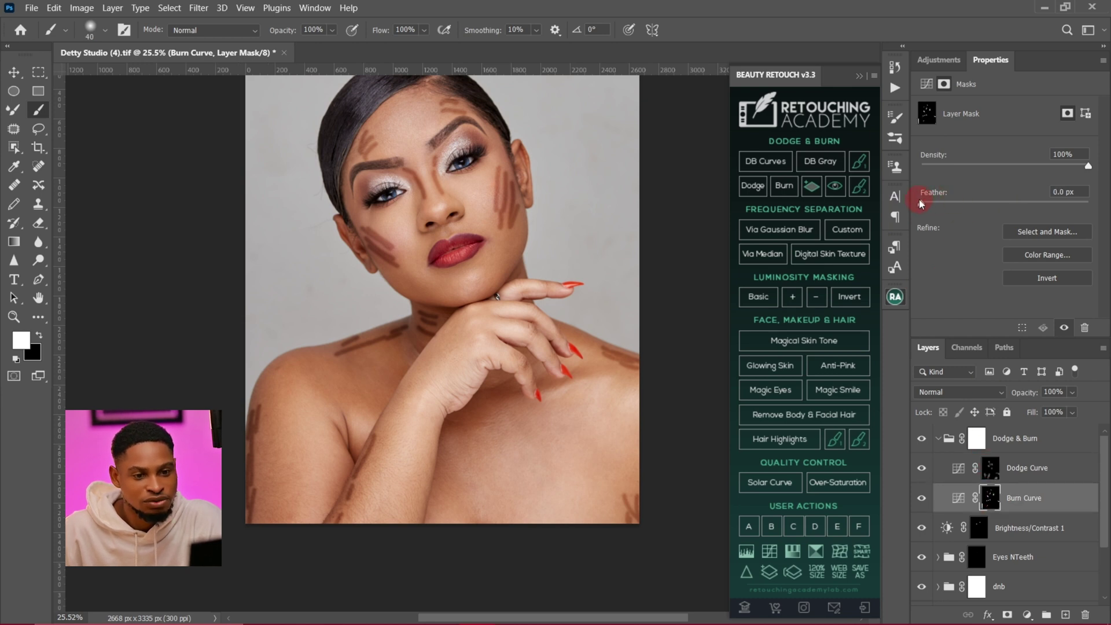
pyautogui.moveTo(993, 209); pyautogui.dragTo(1002, 209)
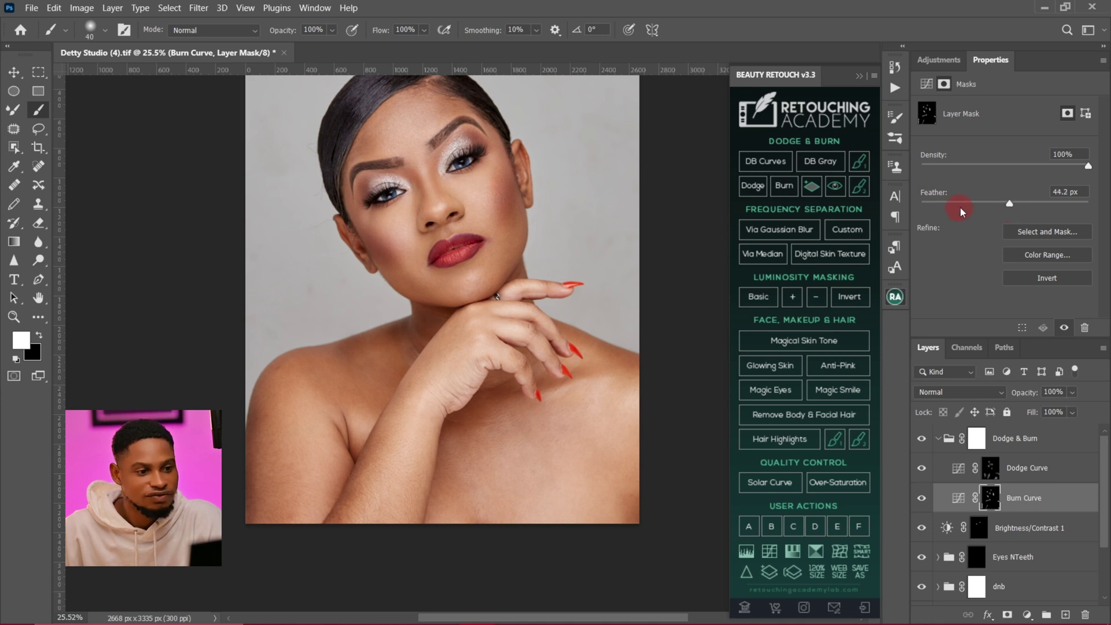
# - Collapse the Dodge & Burn group and toggle its visibility to compare the contouring before and after
pyautogui.click(938, 429)
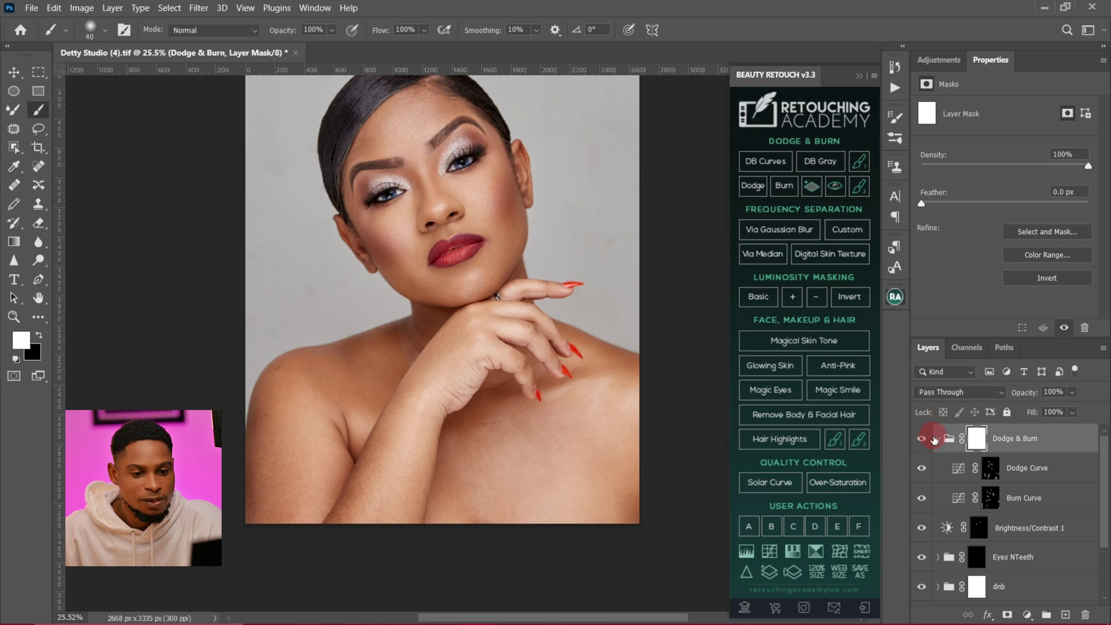
pyautogui.click(935, 439)
pyautogui.click(923, 440)
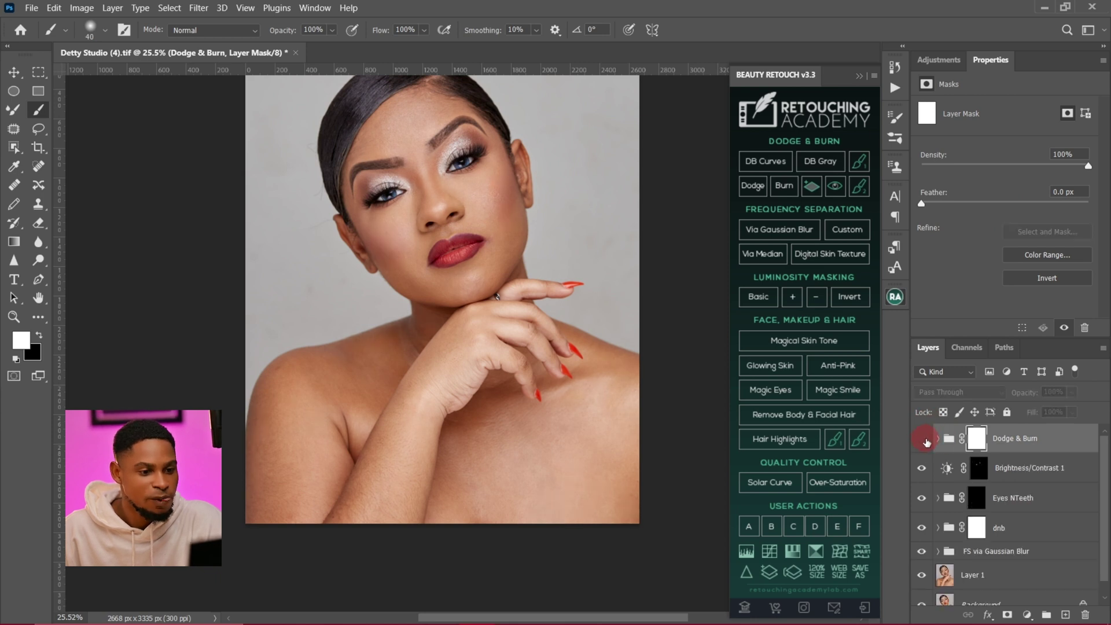
pyautogui.click(923, 441)
pyautogui.click(926, 442)
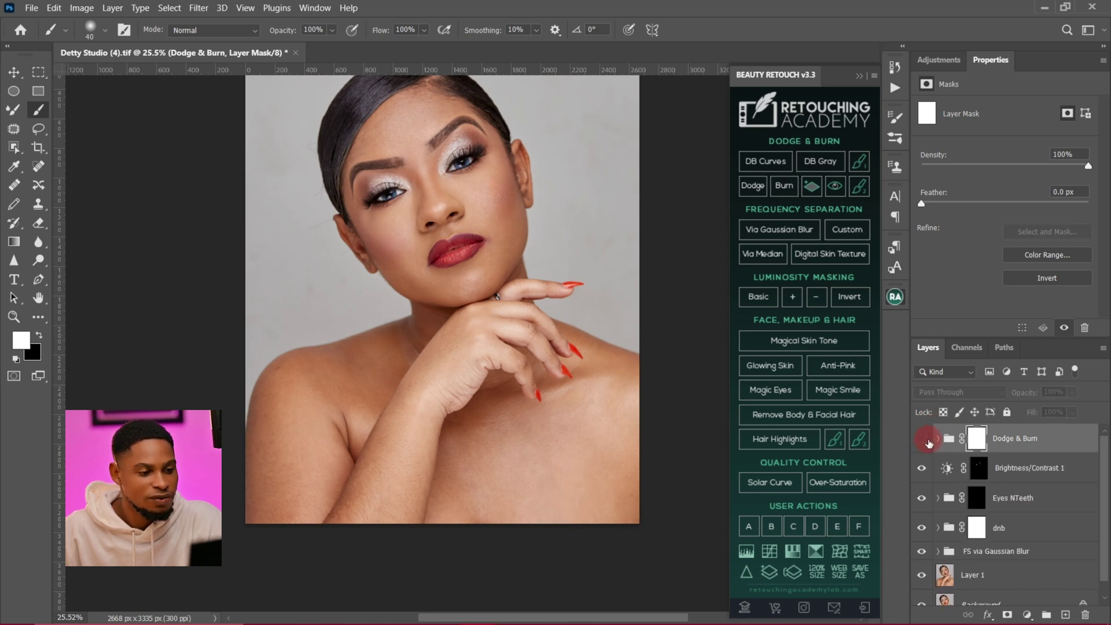
pyautogui.click(929, 444)
pyautogui.click(923, 440)
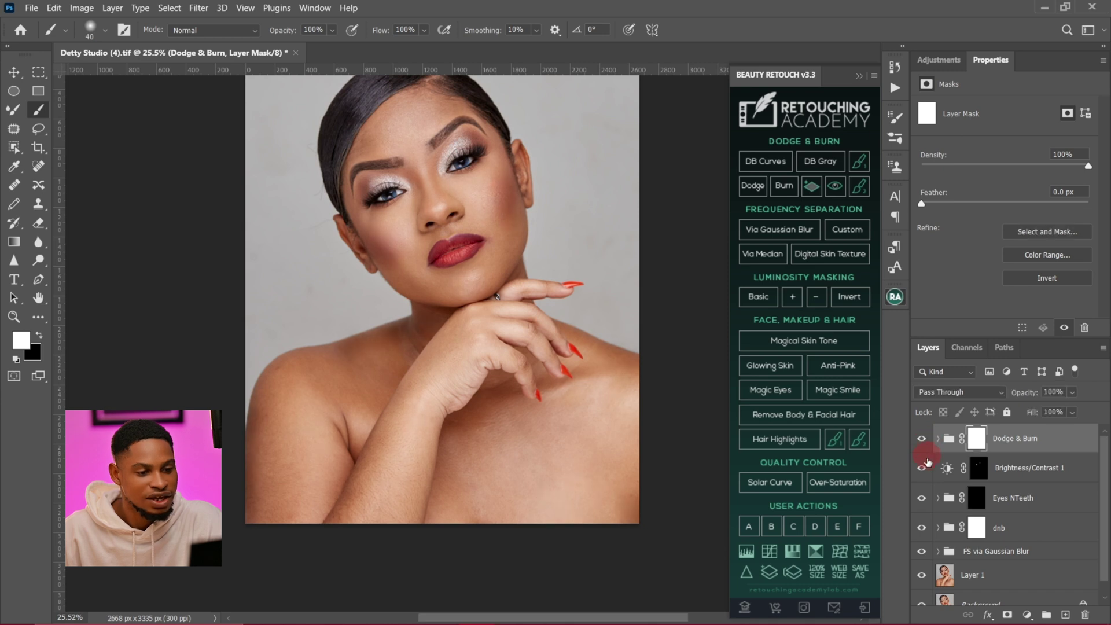
# - Set the Burn Curve mask's feather to 76.3 px and collapse the Dodge & Burn group again
pyautogui.click(938, 439)
pyautogui.click(987, 497)
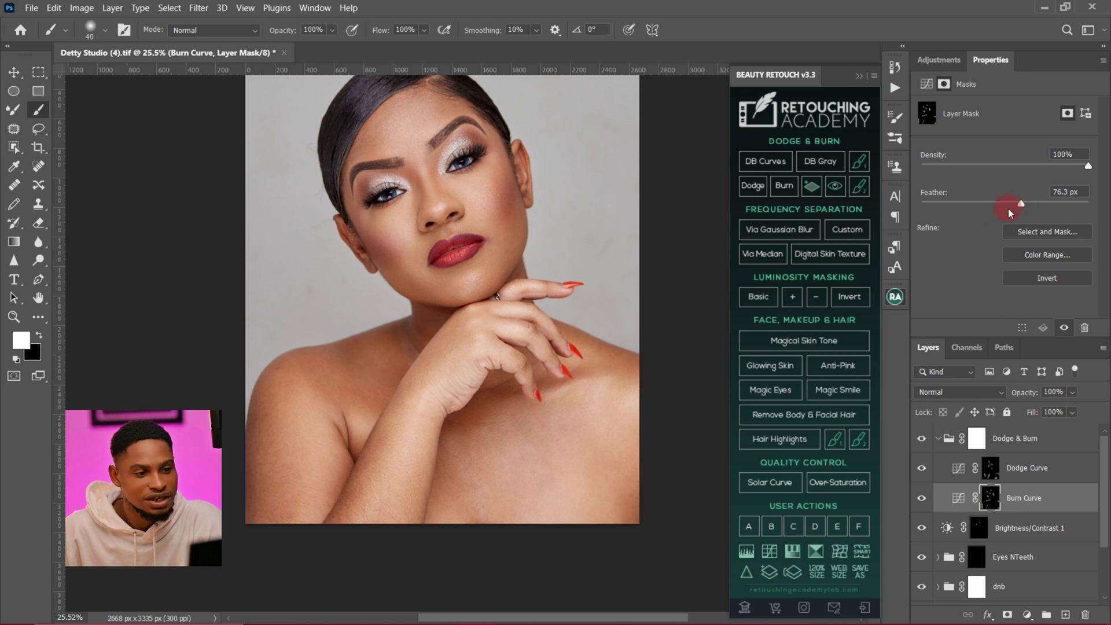
pyautogui.click(938, 441)
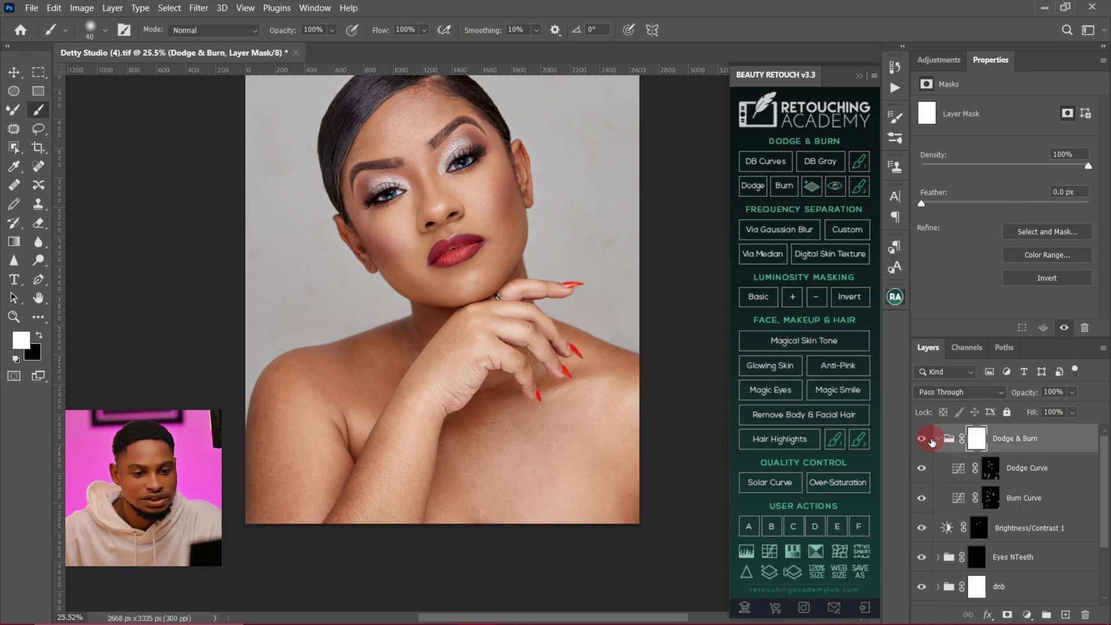
pyautogui.click(936, 442)
# - Toggle the Dodge & Burn group to check the softened contouring, then view the whole portrait
pyautogui.click(923, 441)
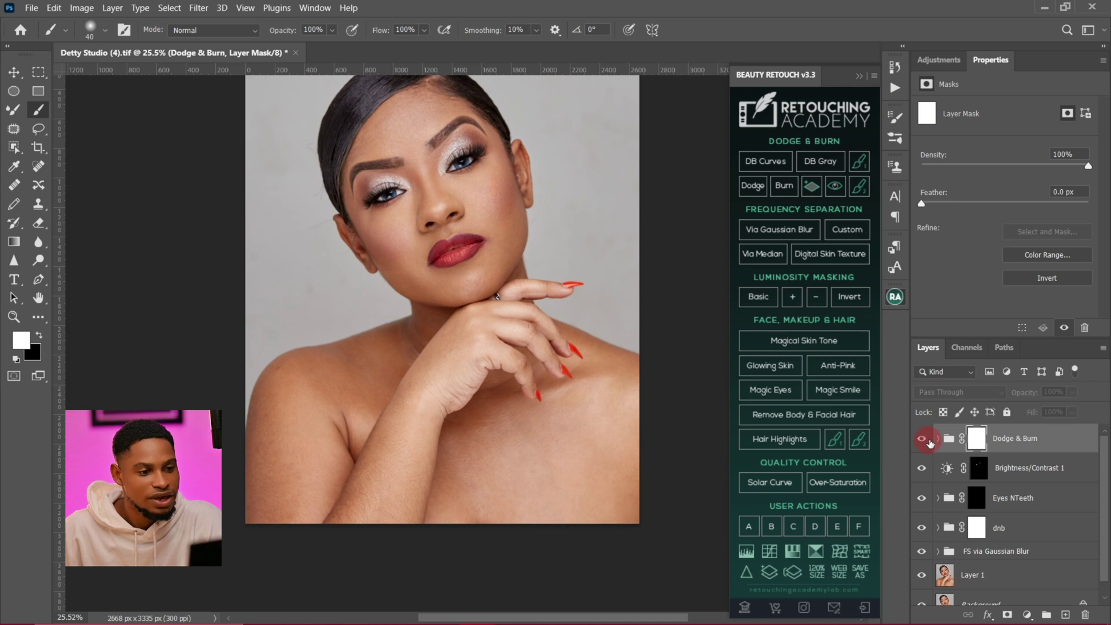
pyautogui.click(927, 442)
pyautogui.click(928, 441)
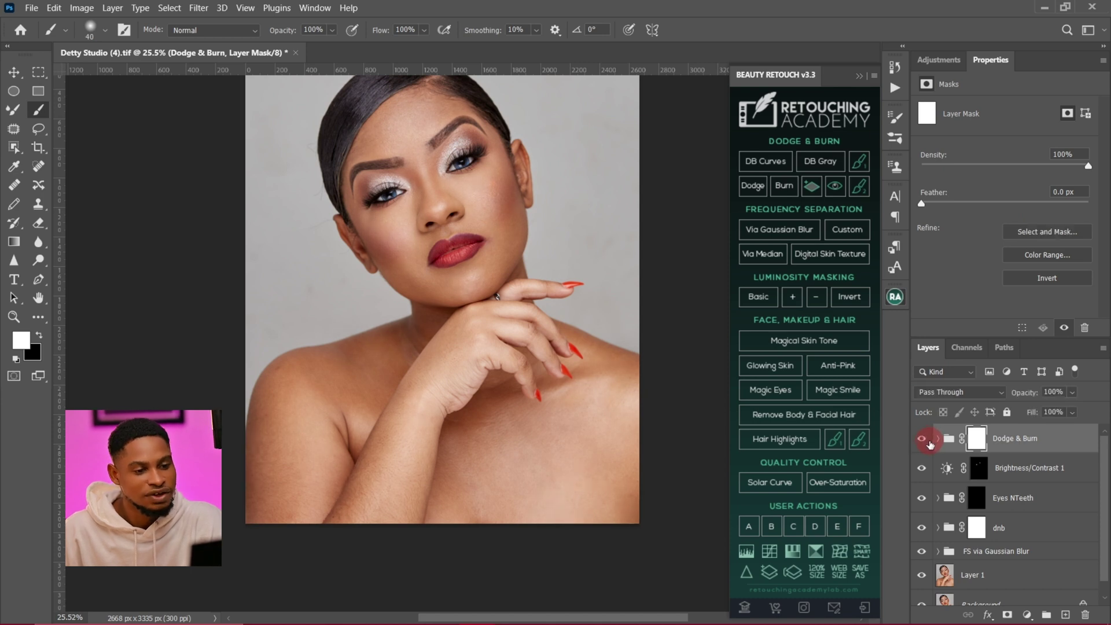
pyautogui.press('z')
pyautogui.moveTo(459, 193)
pyautogui.mouseDown()
pyautogui.moveTo(455, 221)
pyautogui.moveTo(439, 221)
pyautogui.mouseUp()
pyautogui.press('b')
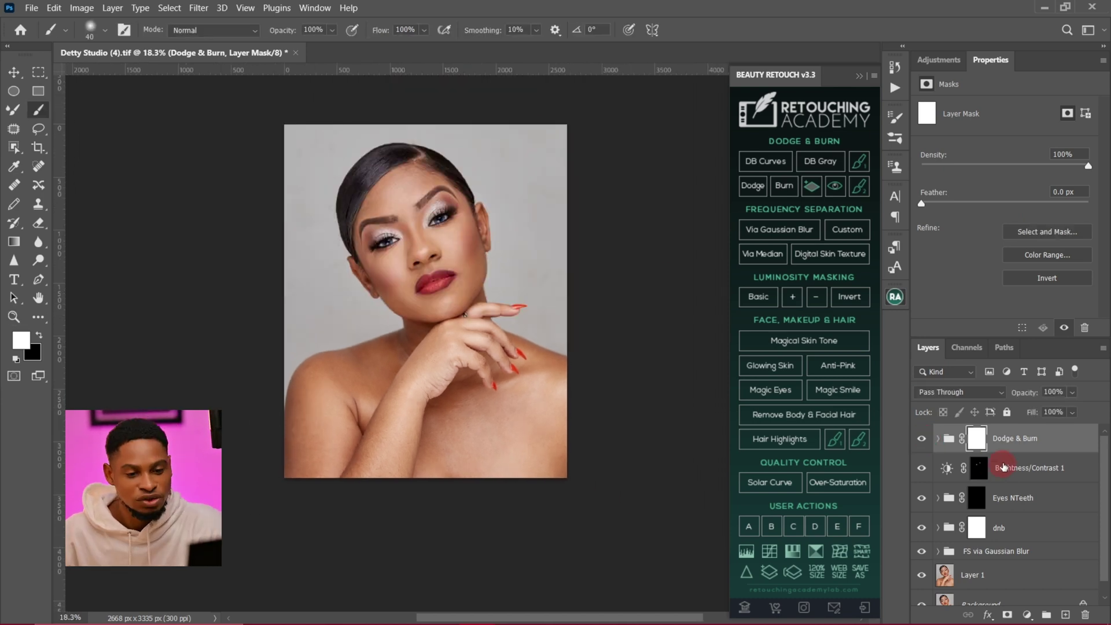
# - Group all layers from Dodge & Burn down to Layer 1 and toggle the group to compare with the original
pyautogui.moveTo(1102, 516); pyautogui.dragTo(1102, 540)
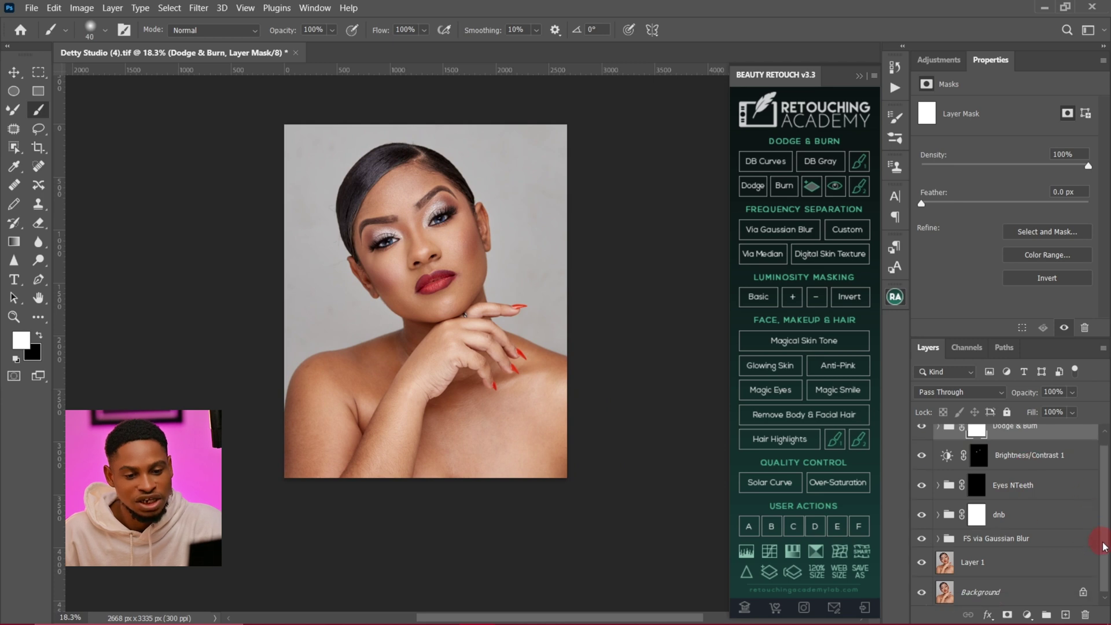
pyautogui.keyDown('shift'); pyautogui.click(1029, 569); pyautogui.keyUp('shift')
pyautogui.hotkey('ctrl', 'g')
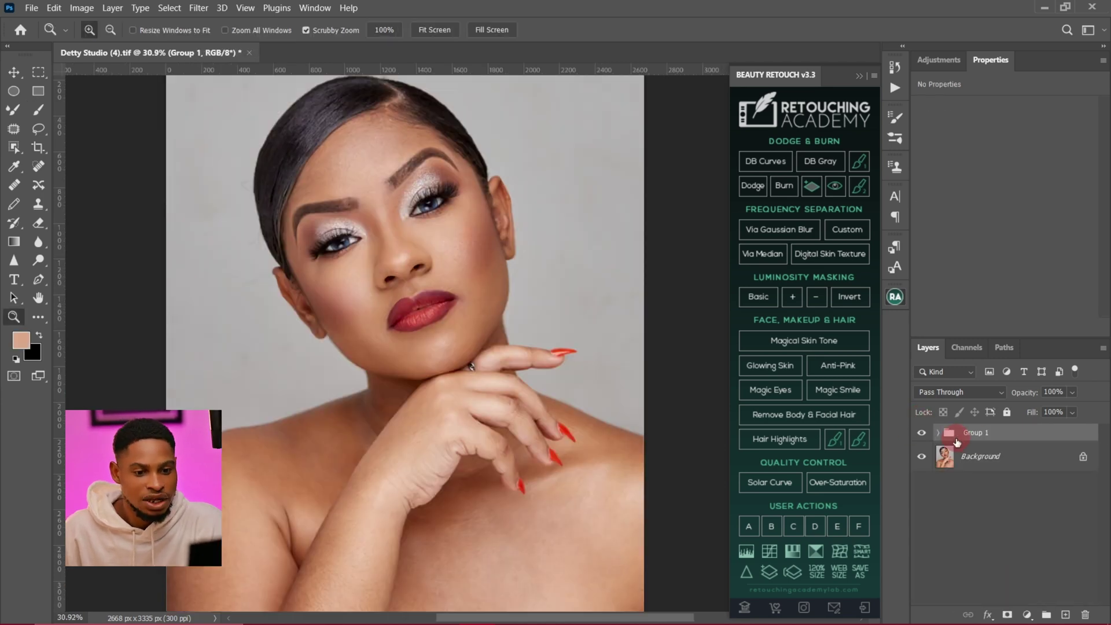
pyautogui.click(924, 436)
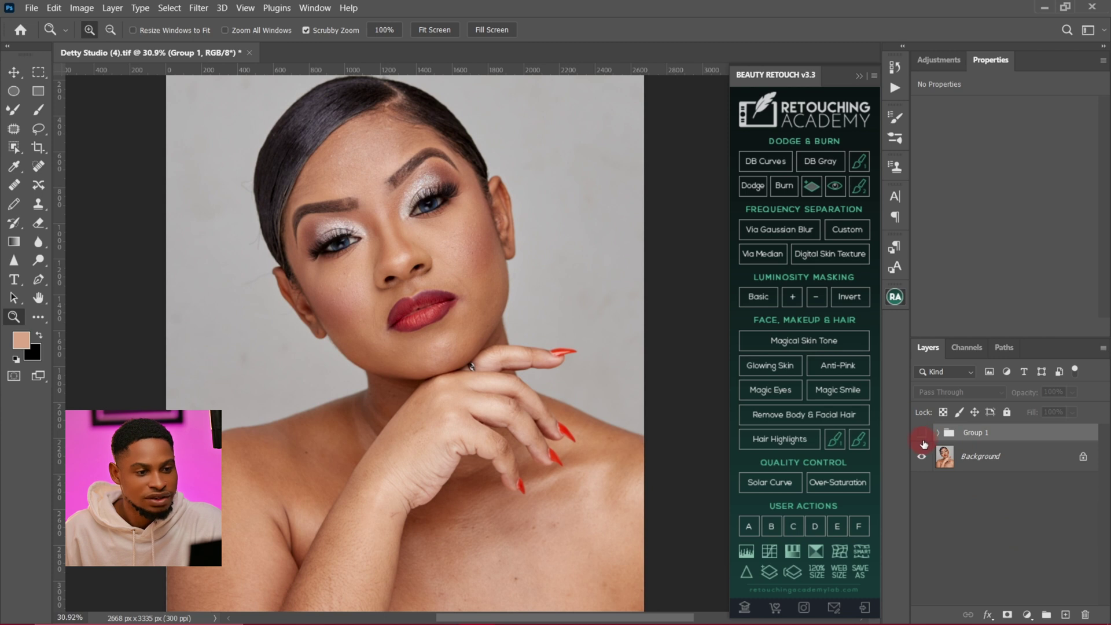
pyautogui.click(921, 434)
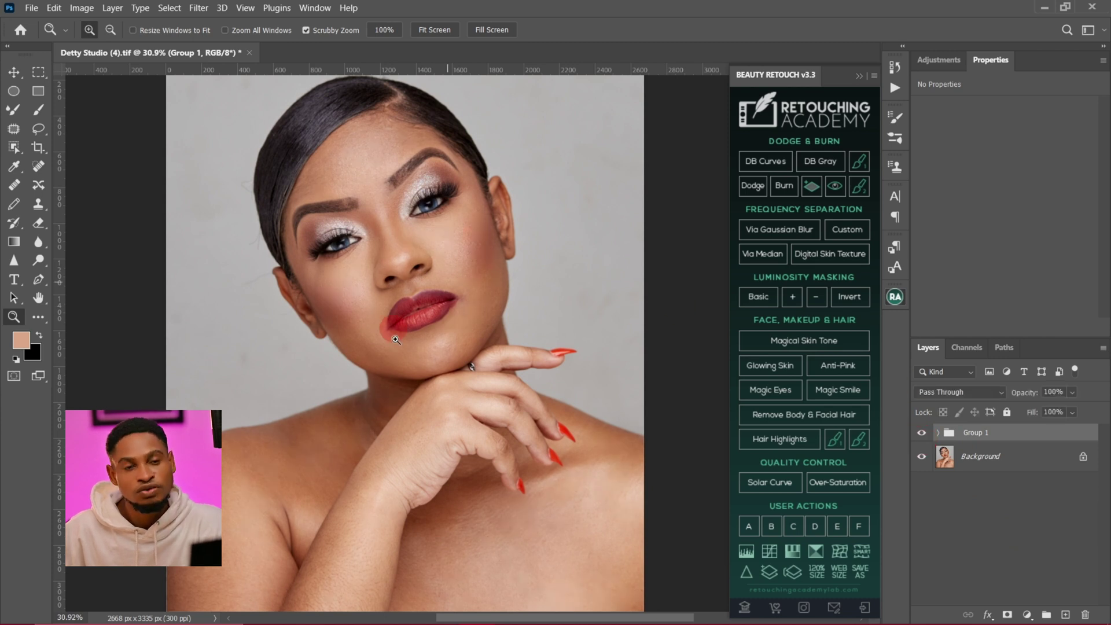
# - Add a new empty layer above Group 1 and set the Clone Stamp to sample Current & Below
pyautogui.moveTo(382, 180); pyautogui.dragTo(471, 216)
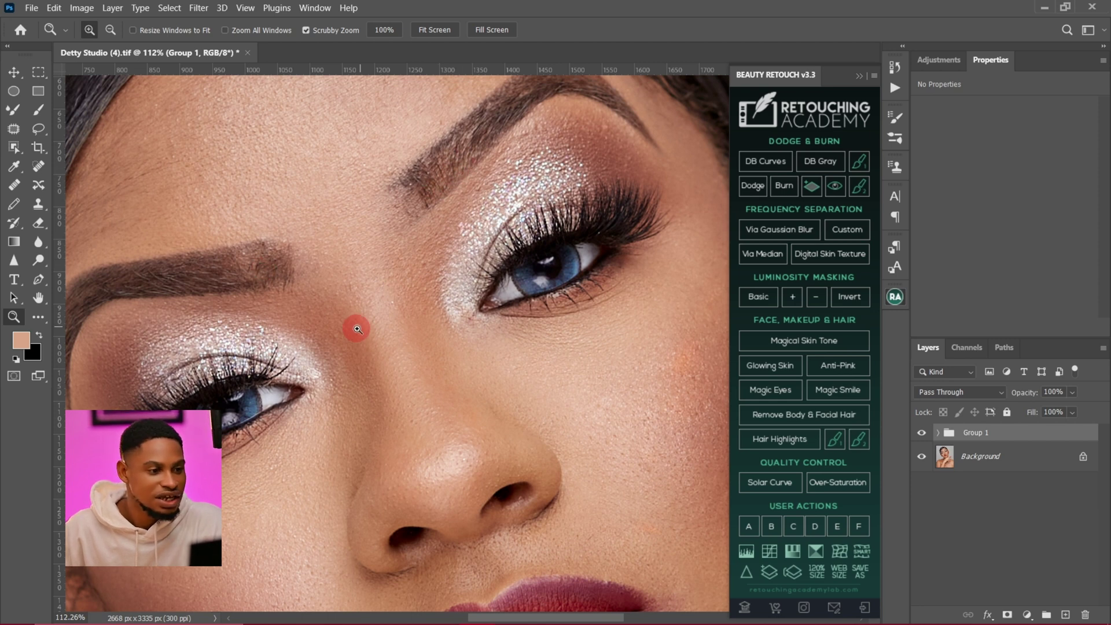
pyautogui.click(38, 205)
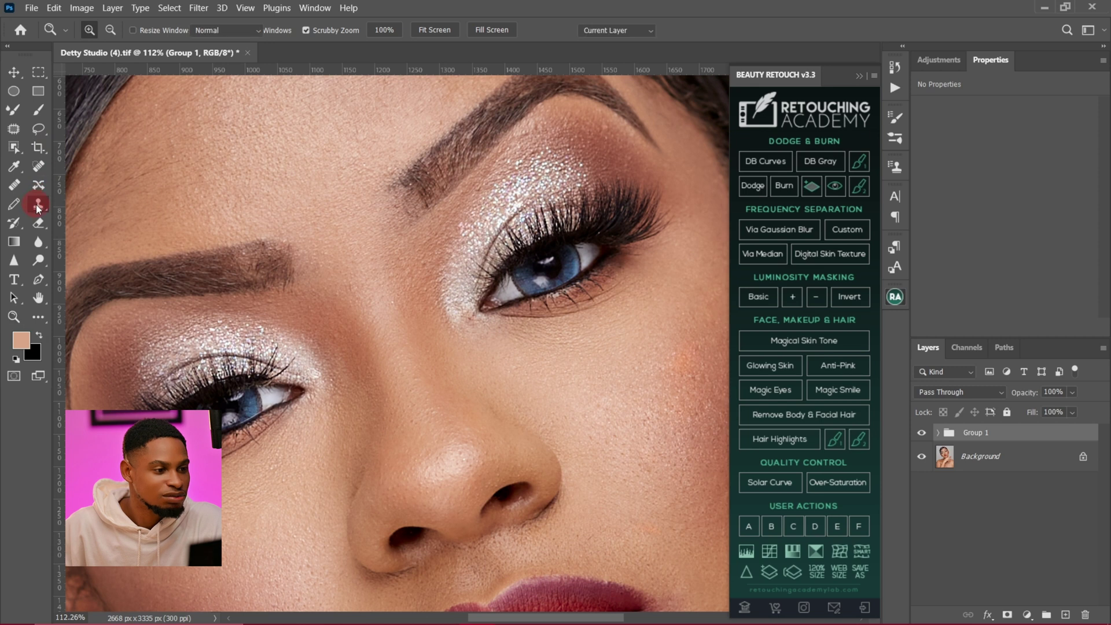
pyautogui.click(1066, 613)
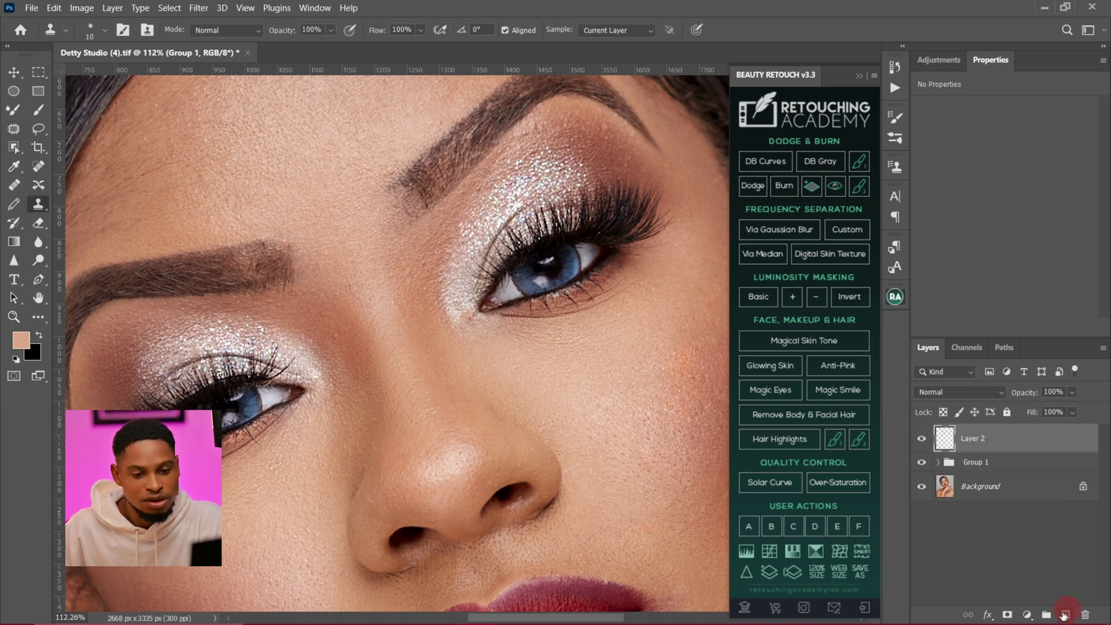
pyautogui.click(612, 30)
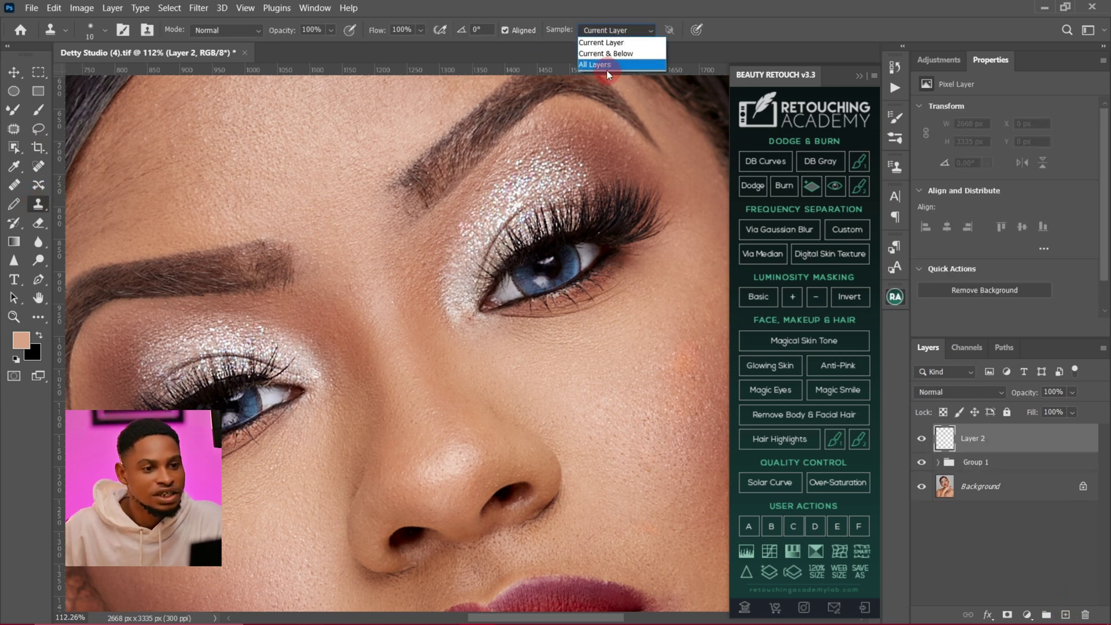
pyautogui.click(609, 54)
# - Clone eyebrow hair over the sparse inner end of the image-left eyebrow with a 30 px Clone Stamp
pyautogui.keyDown('alt'); pyautogui.click(213, 272); pyautogui.keyUp('alt')
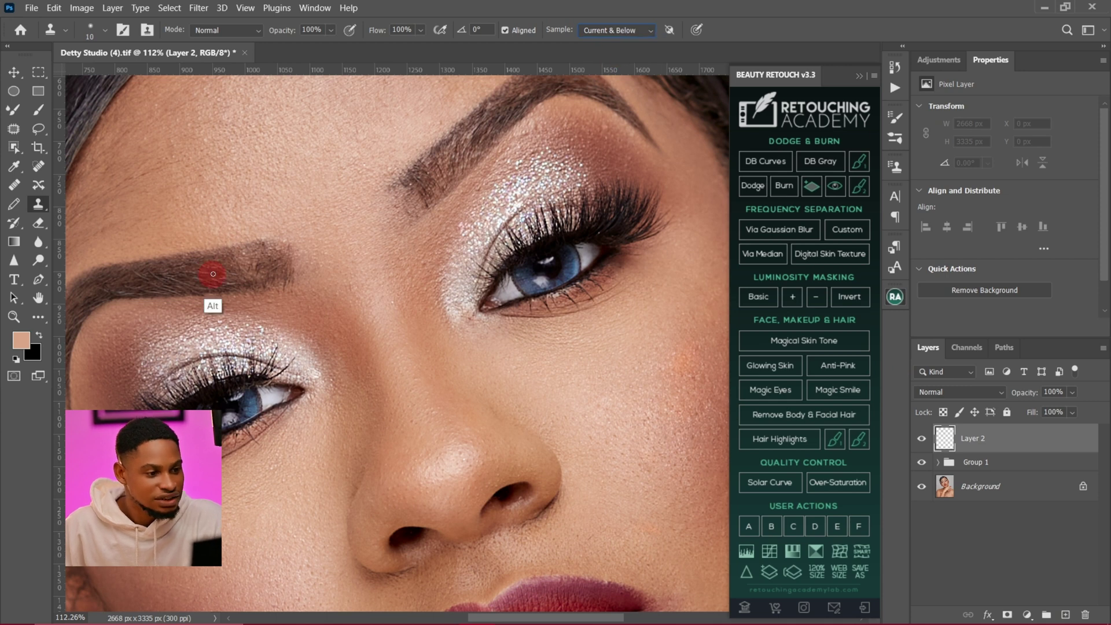
pyautogui.press(']')
pyautogui.press(']')
pyautogui.press(']')
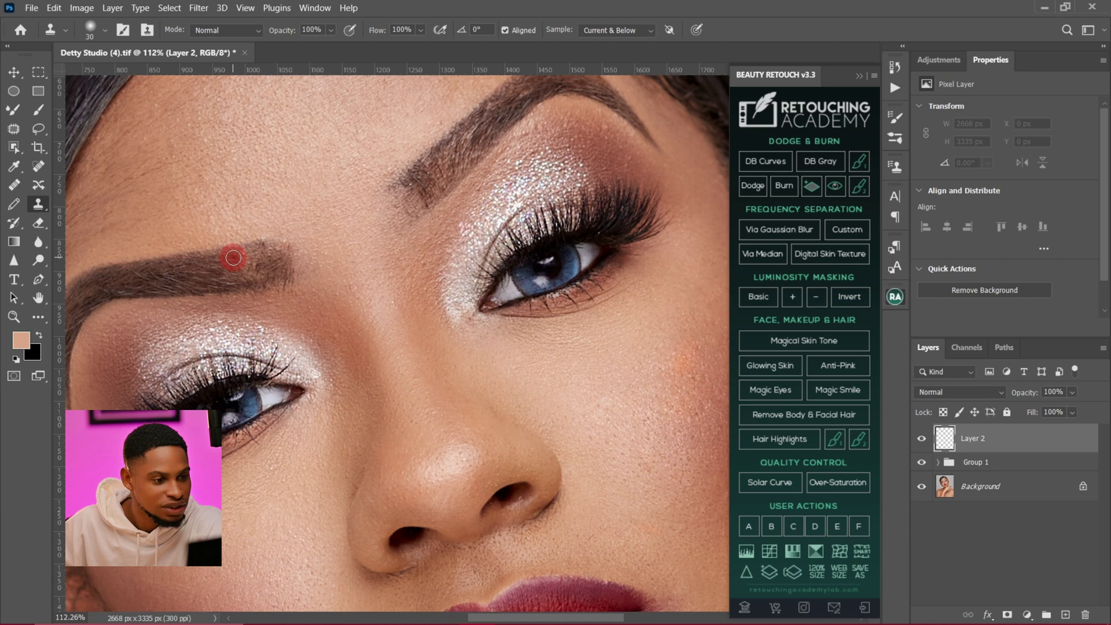
pyautogui.moveTo(237, 257)
pyautogui.mouseDown()
pyautogui.moveTo(278, 253)
pyautogui.moveTo(222, 267)
pyautogui.moveTo(274, 263)
pyautogui.moveTo(270, 272)
pyautogui.moveTo(219, 280)
pyautogui.moveTo(273, 272)
pyautogui.moveTo(265, 280)
pyautogui.moveTo(242, 254)
pyautogui.moveTo(272, 253)
pyautogui.moveTo(228, 265)
pyautogui.moveTo(275, 267)
pyautogui.moveTo(259, 271)
pyautogui.moveTo(232, 271)
pyautogui.moveTo(278, 251)
pyautogui.moveTo(283, 269)
pyautogui.moveTo(254, 257)
pyautogui.moveTo(280, 248)
pyautogui.moveTo(258, 269)
pyautogui.mouseUp()
# - Fill and sharpen the inner end of the image-right eyebrow by cloning nearby hair with a 20 to 25 px Clone Stamp
pyautogui.moveTo(443, 206)
pyautogui.mouseDown()
pyautogui.moveTo(396, 302)
pyautogui.moveTo(429, 235)
pyautogui.moveTo(390, 259)
pyautogui.moveTo(390, 271)
pyautogui.moveTo(408, 262)
pyautogui.moveTo(434, 237)
pyautogui.moveTo(422, 235)
pyautogui.moveTo(429, 227)
pyautogui.moveTo(391, 262)
pyautogui.moveTo(421, 246)
pyautogui.moveTo(385, 287)
pyautogui.moveTo(385, 260)
pyautogui.moveTo(375, 286)
pyautogui.moveTo(397, 256)
pyautogui.mouseUp()
pyautogui.keyDown('alt'); pyautogui.click(429, 237); pyautogui.keyUp('alt')
pyautogui.keyDown('alt'); pyautogui.click(406, 261); pyautogui.keyUp('alt')
pyautogui.keyDown('alt'); pyautogui.click(420, 242); pyautogui.keyUp('alt')
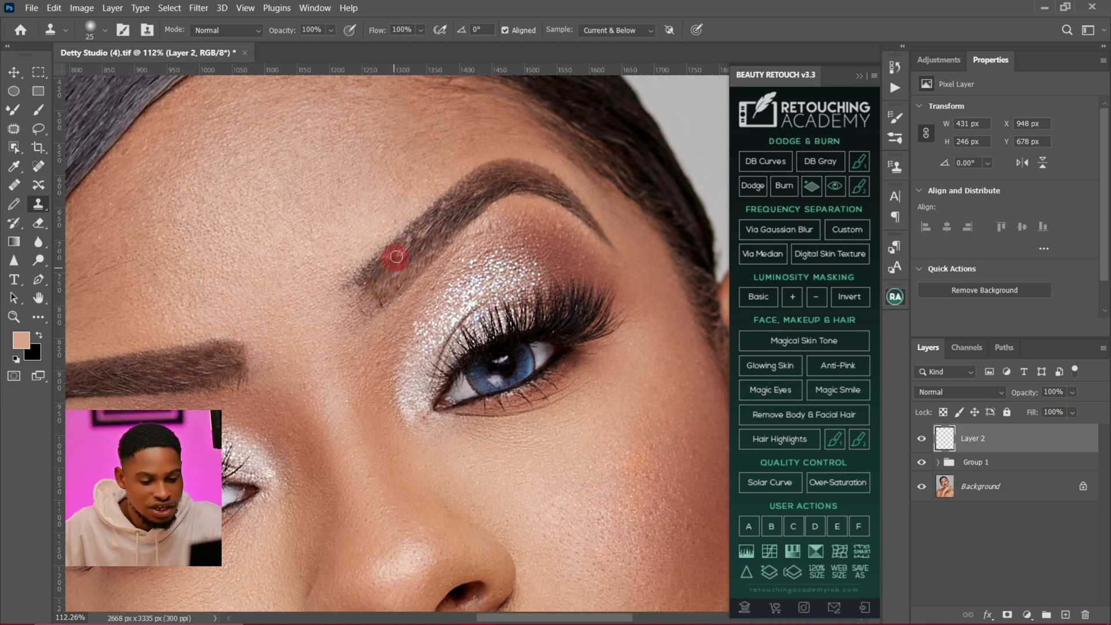
pyautogui.press(']')
pyautogui.moveTo(370, 268)
pyautogui.mouseDown()
pyautogui.moveTo(356, 252)
pyautogui.moveTo(372, 272)
pyautogui.moveTo(357, 286)
pyautogui.moveTo(347, 276)
pyautogui.moveTo(365, 316)
pyautogui.moveTo(376, 304)
pyautogui.moveTo(369, 292)
pyautogui.mouseUp()
pyautogui.keyDown('alt'); pyautogui.click(421, 252); pyautogui.keyUp('alt')
pyautogui.click(416, 258)
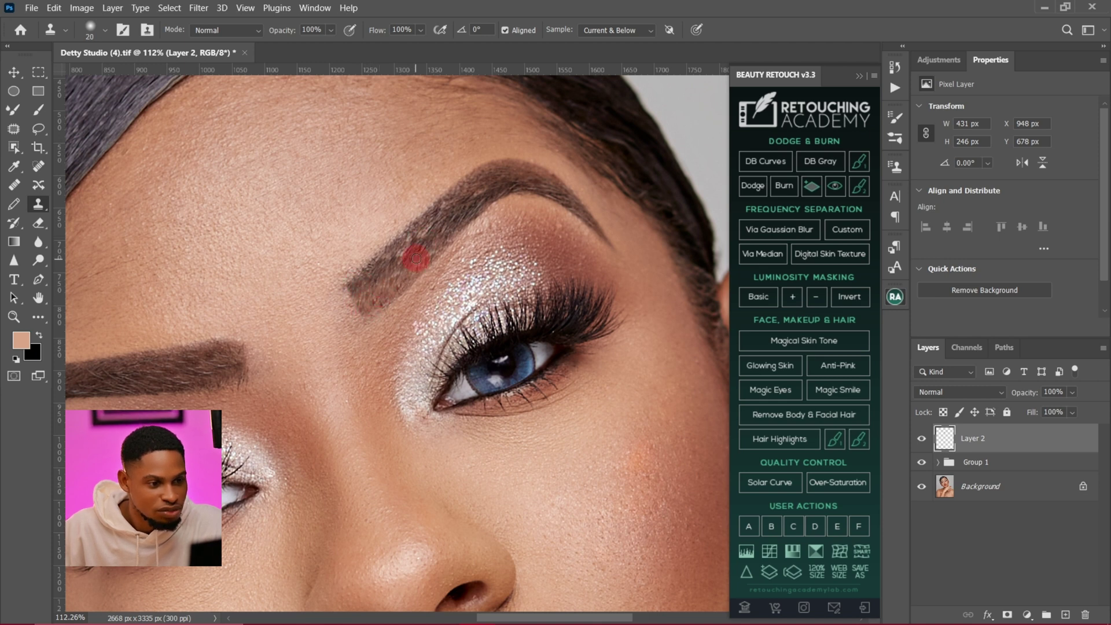
# - Toggle Layer 2's visibility to compare the eyebrows before and after, and review the full portrait
pyautogui.press('z')
pyautogui.moveTo(362, 355)
pyautogui.mouseDown()
pyautogui.moveTo(315, 370)
pyautogui.moveTo(320, 363)
pyautogui.mouseUp()
pyautogui.press('s')
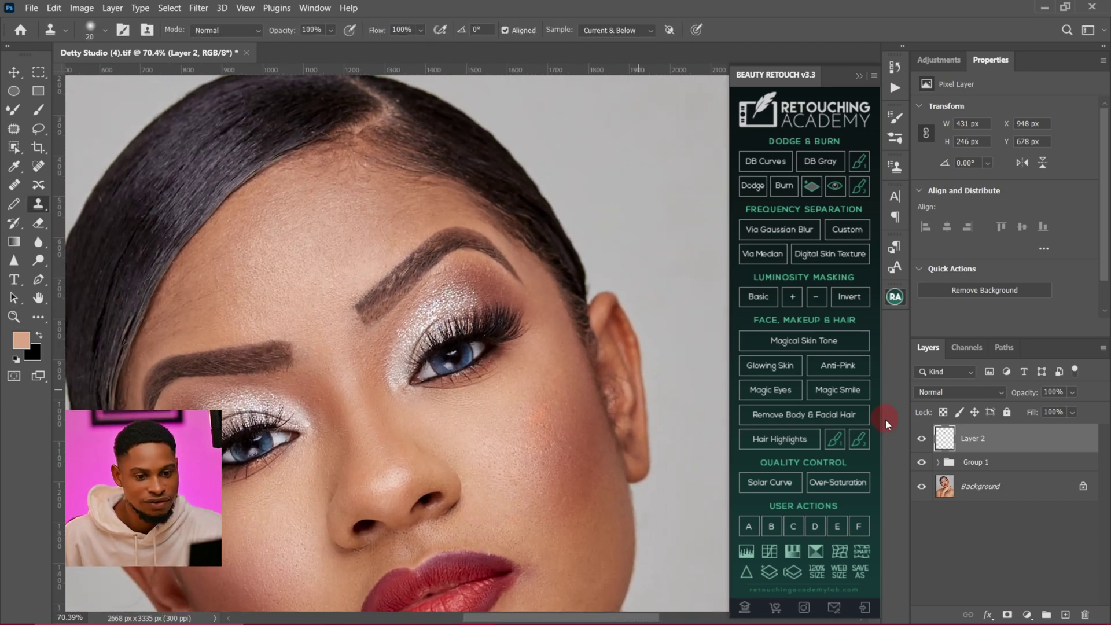
pyautogui.click(921, 441)
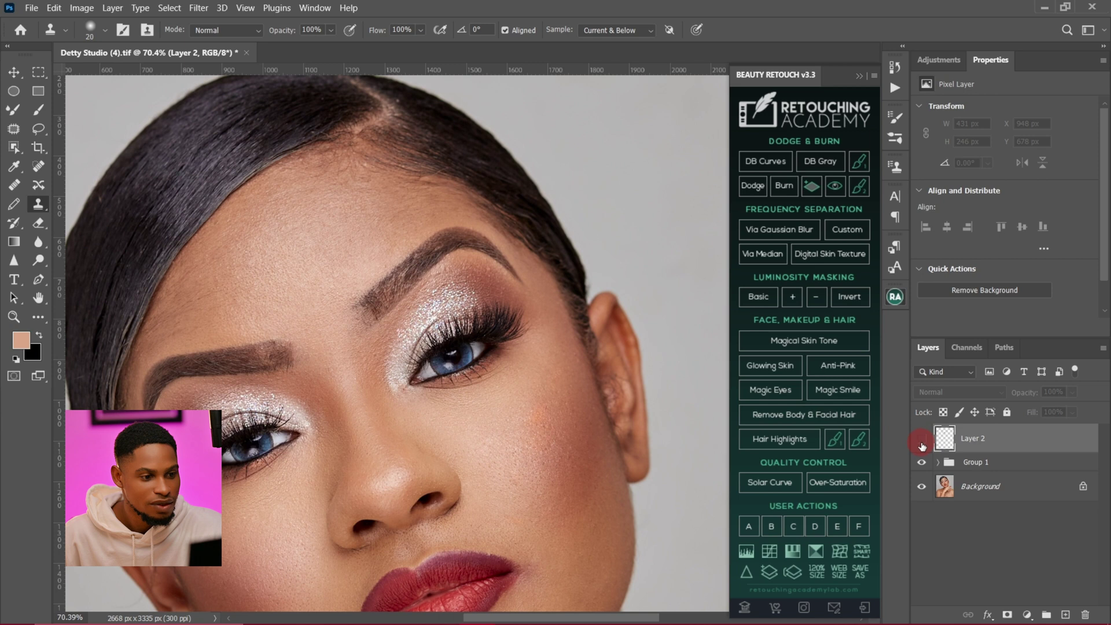
pyautogui.click(921, 442)
pyautogui.click(922, 440)
pyautogui.click(922, 440)
pyautogui.press('z')
pyautogui.moveTo(522, 372); pyautogui.dragTo(495, 326)
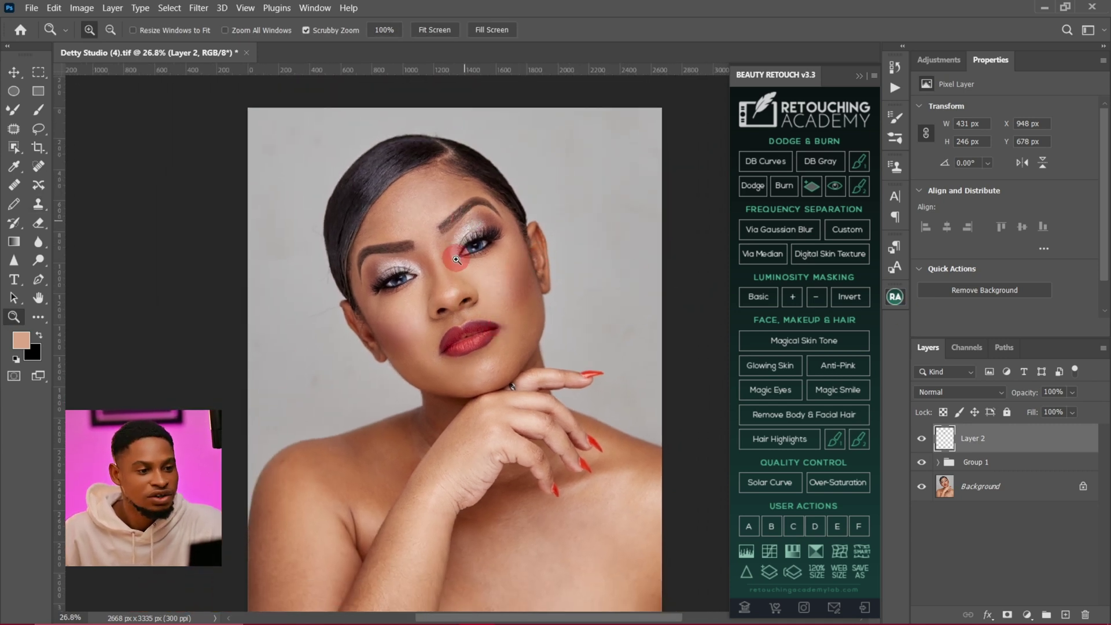
# - Add a Selective Color adjustment above Layer 2, set Black to +12% for the Blacks, and invert its mask
pyautogui.moveTo(394, 162); pyautogui.dragTo(452, 186)
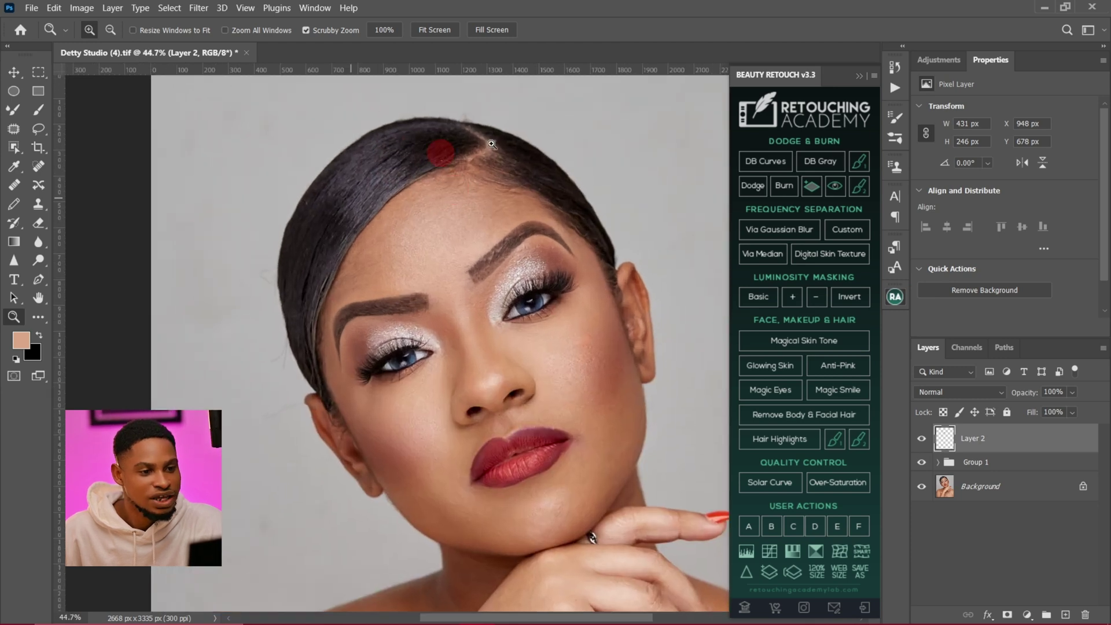
pyautogui.click(940, 58)
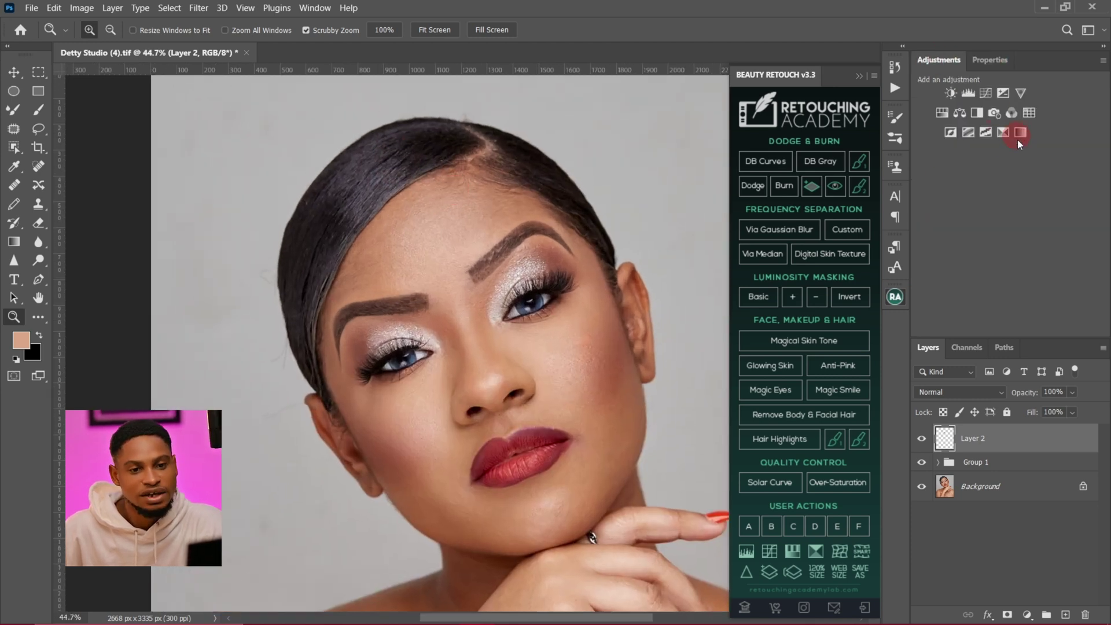
pyautogui.click(1003, 133)
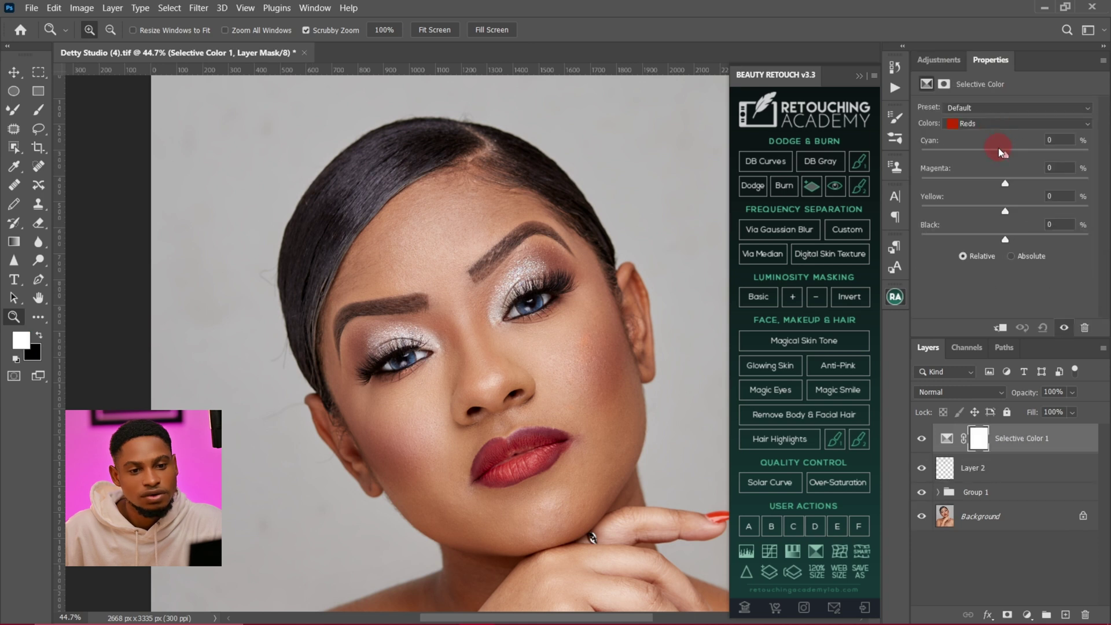
pyautogui.click(967, 123)
pyautogui.click(969, 226)
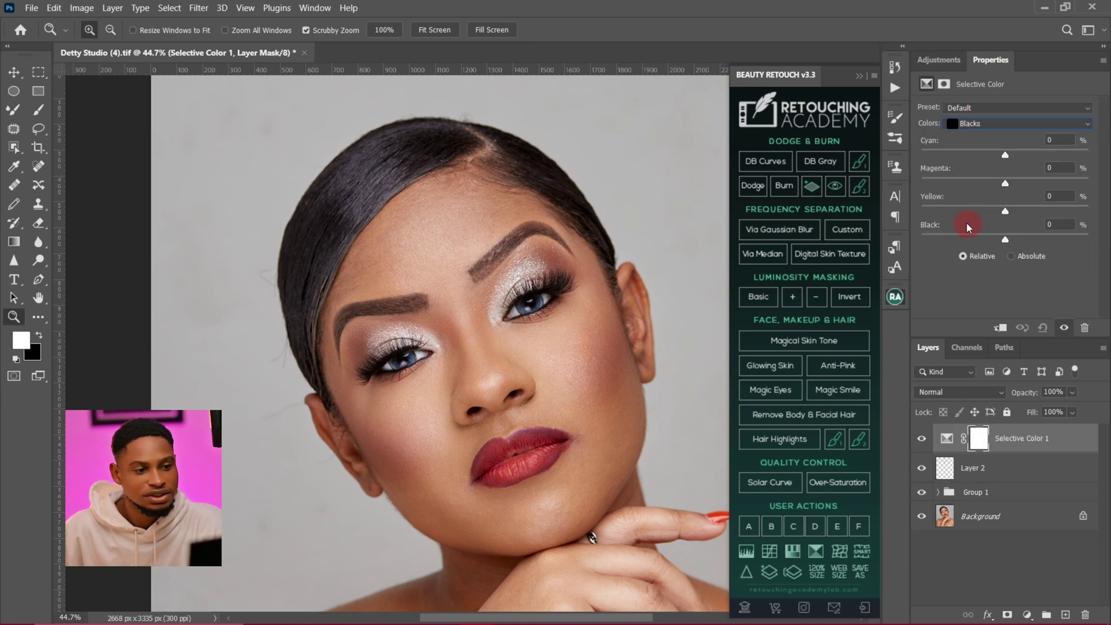
pyautogui.moveTo(1006, 239); pyautogui.dragTo(1015, 240)
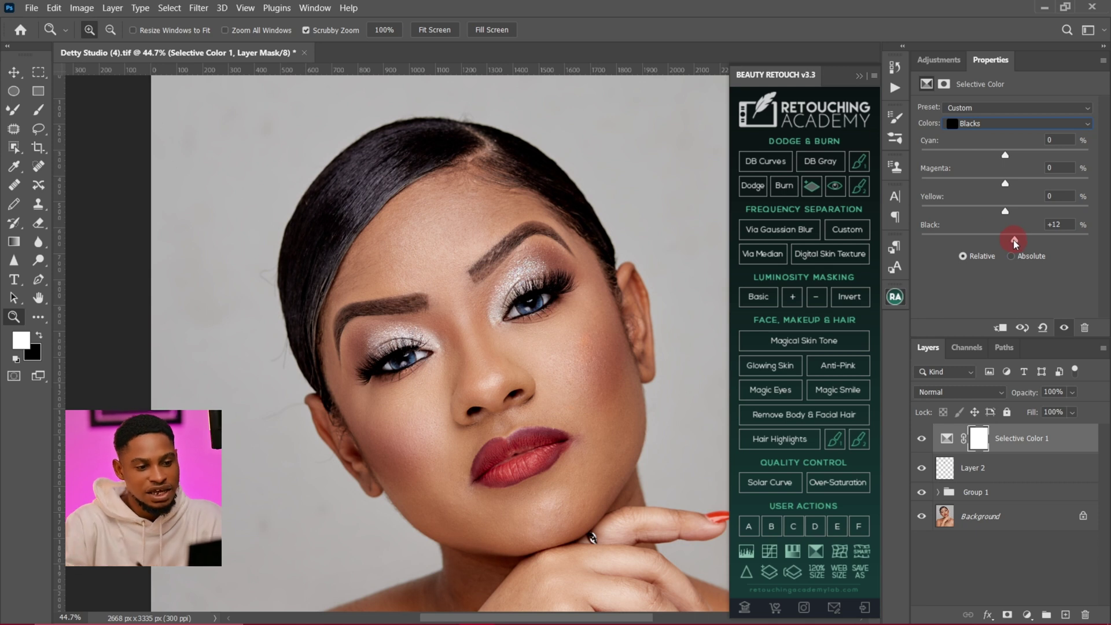
pyautogui.hotkey('ctrl', 'i')
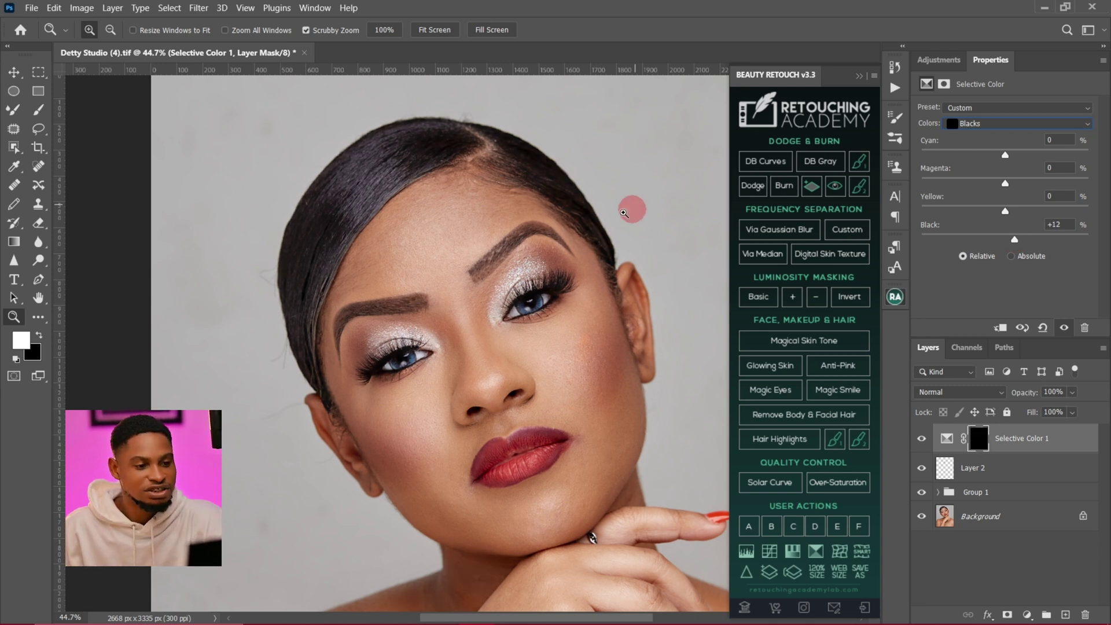
# - Paint white over the hair on the Selective Color 1 mask with a soft brush to reveal the deeper blacks
pyautogui.click(38, 109)
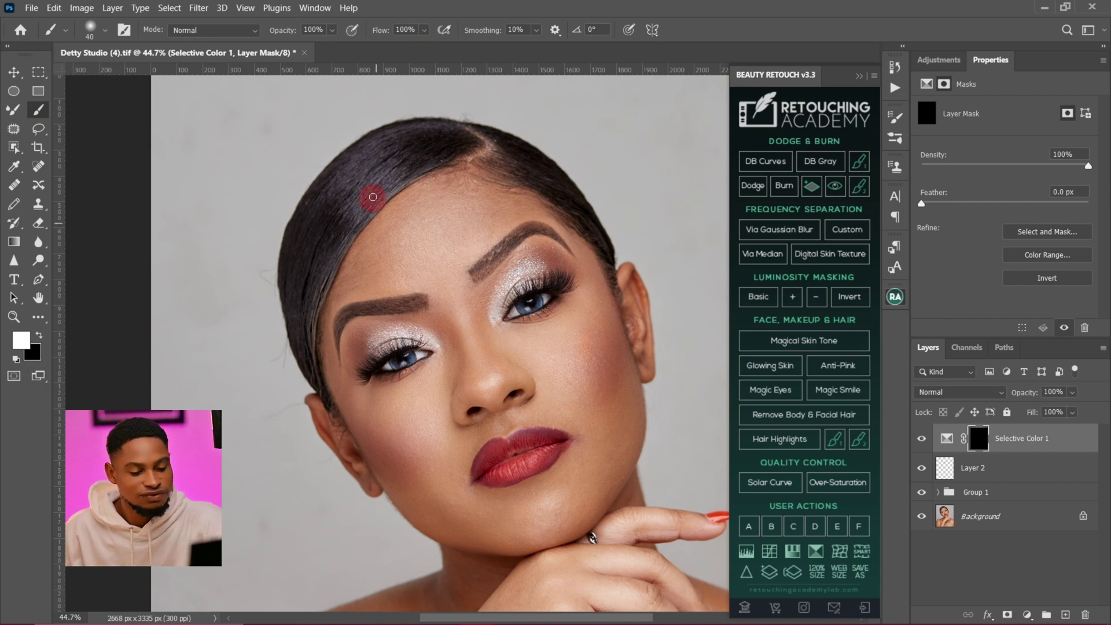
pyautogui.press(']')
pyautogui.press(']')
pyautogui.press(']')
pyautogui.press(']')
pyautogui.press(']')
pyautogui.press(']')
pyautogui.press(']')
pyautogui.press(']')
pyautogui.press(']')
pyautogui.press(']')
pyautogui.press('[')
pyautogui.press('[')
pyautogui.press('[')
pyautogui.moveTo(429, 141)
pyautogui.mouseDown()
pyautogui.moveTo(383, 162)
pyautogui.moveTo(333, 229)
pyautogui.moveTo(427, 147)
pyautogui.moveTo(356, 185)
pyautogui.moveTo(309, 273)
pyautogui.moveTo(305, 326)
pyautogui.moveTo(333, 202)
pyautogui.moveTo(373, 162)
pyautogui.moveTo(477, 150)
pyautogui.moveTo(555, 178)
pyautogui.moveTo(596, 234)
pyautogui.moveTo(551, 173)
pyautogui.moveTo(455, 125)
pyautogui.moveTo(352, 176)
pyautogui.moveTo(303, 297)
pyautogui.moveTo(311, 384)
pyautogui.moveTo(367, 323)
pyautogui.moveTo(420, 301)
pyautogui.moveTo(345, 311)
pyautogui.moveTo(337, 334)
pyautogui.moveTo(441, 297)
pyautogui.moveTo(501, 260)
pyautogui.moveTo(479, 271)
pyautogui.moveTo(521, 232)
pyautogui.moveTo(550, 235)
pyautogui.moveTo(538, 279)
pyautogui.moveTo(549, 280)
pyautogui.moveTo(368, 365)
pyautogui.moveTo(644, 335)
pyautogui.moveTo(717, 340)
pyautogui.mouseUp()
# - Feather the Selective Color 1 mask by 9.8 px and lower the layer's opacity to 58%
pyautogui.click(1073, 393)
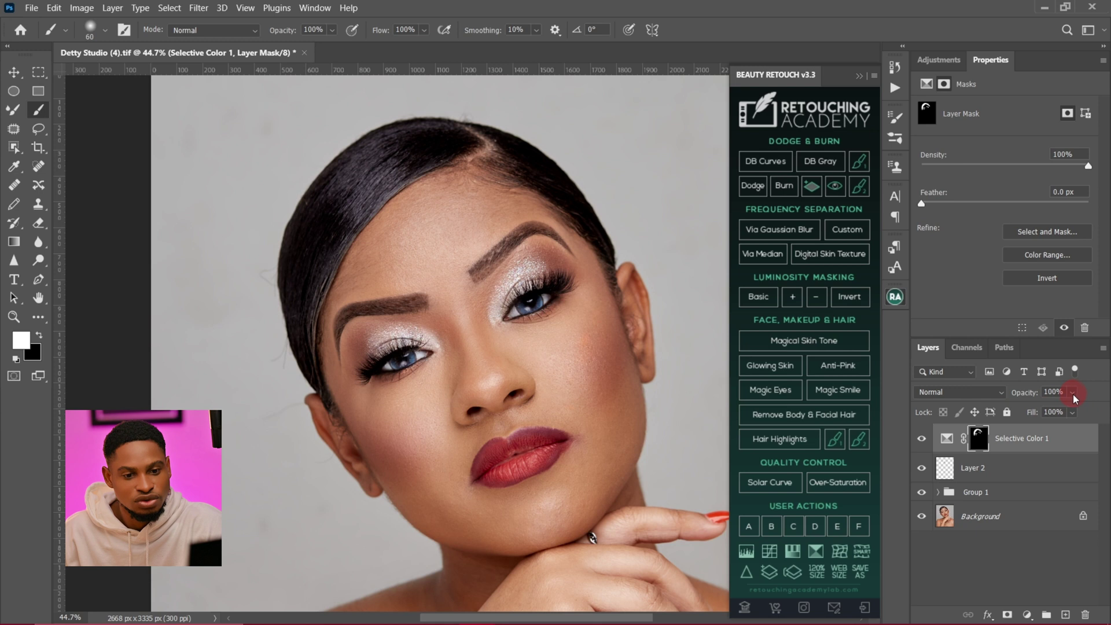
pyautogui.click(1071, 391)
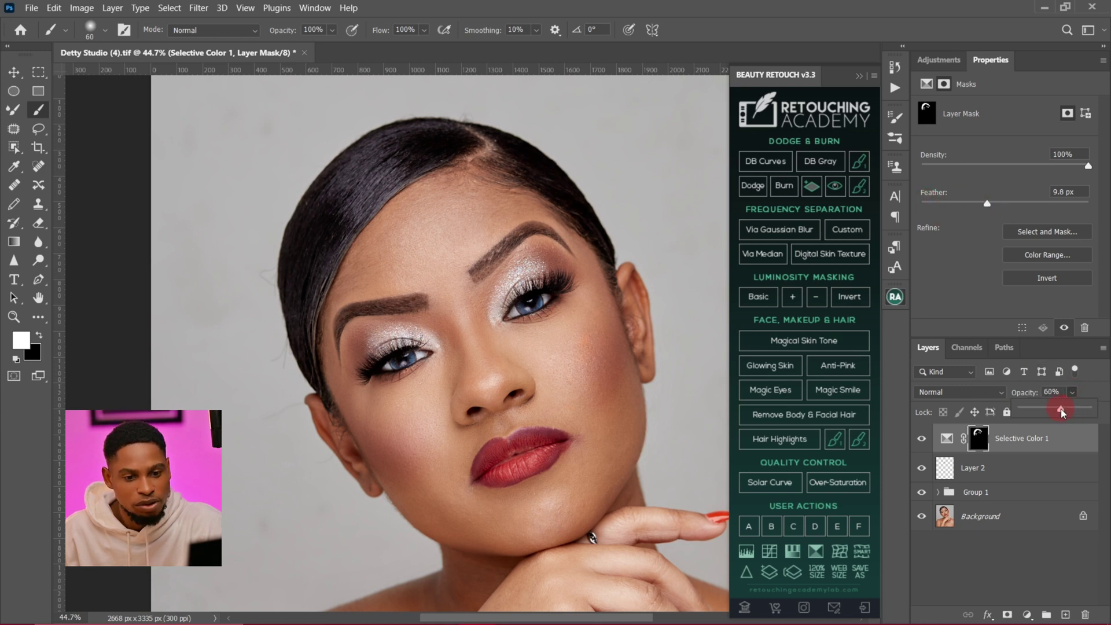
pyautogui.click(607, 376)
pyautogui.press('z')
pyautogui.moveTo(608, 377)
pyautogui.mouseDown()
pyautogui.moveTo(580, 377)
pyautogui.moveTo(612, 377)
pyautogui.mouseUp()
# - Toggle Selective Color 1's visibility to compare the hair before and after, and review the full portrait
pyautogui.click(924, 439)
pyautogui.click(925, 441)
pyautogui.press('z')
pyautogui.moveTo(532, 383); pyautogui.dragTo(502, 385)
pyautogui.moveTo(537, 438); pyautogui.dragTo(465, 268)
pyautogui.press('z')
pyautogui.moveTo(493, 321); pyautogui.dragTo(476, 321)
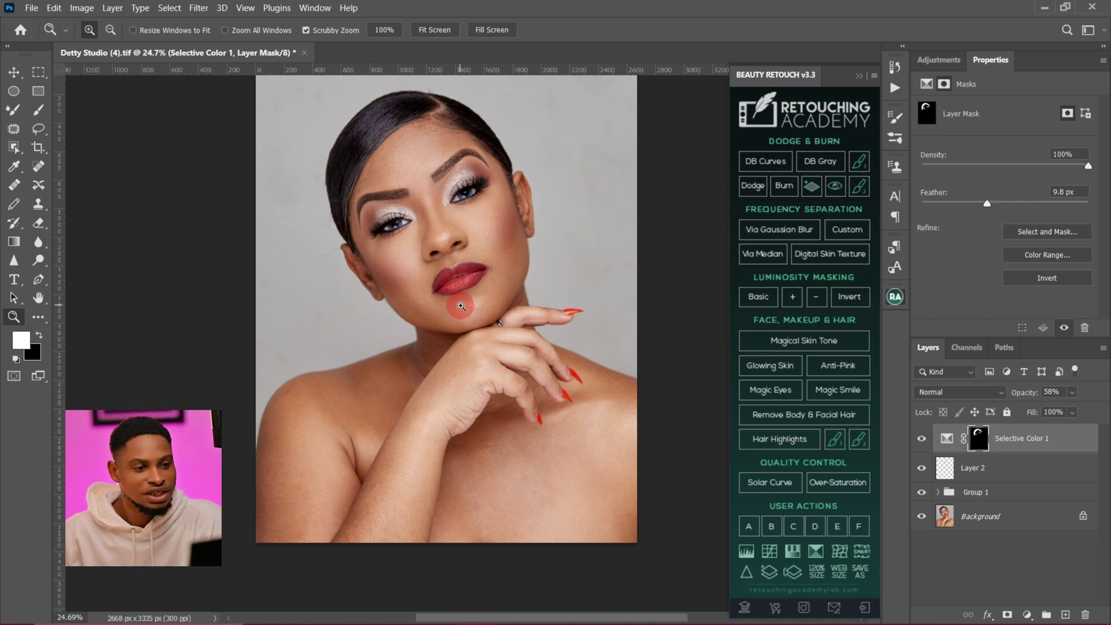
# - Add a Vibrance adjustment layer above Selective Color 1 with Vibrance at +25
pyautogui.click(938, 60)
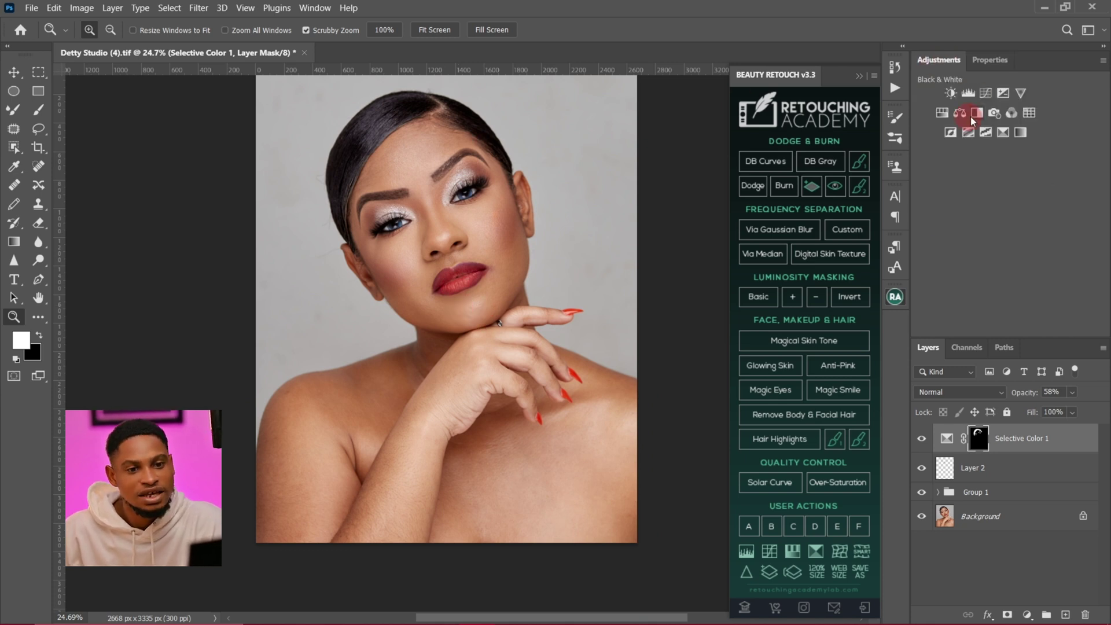
pyautogui.click(1020, 93)
pyautogui.moveTo(1005, 123); pyautogui.dragTo(1022, 123)
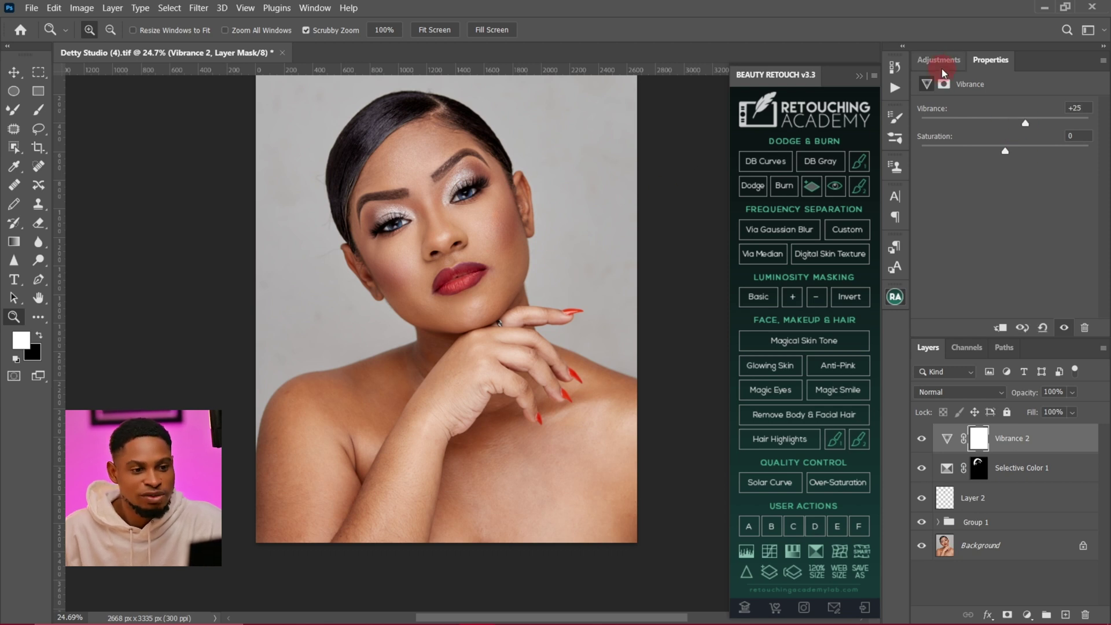
# - Add a second Selective Color adjustment and set the Reds to Cyan -10, Magenta -3, Yellow +2 and Black +11%
pyautogui.click(934, 62)
pyautogui.click(1004, 131)
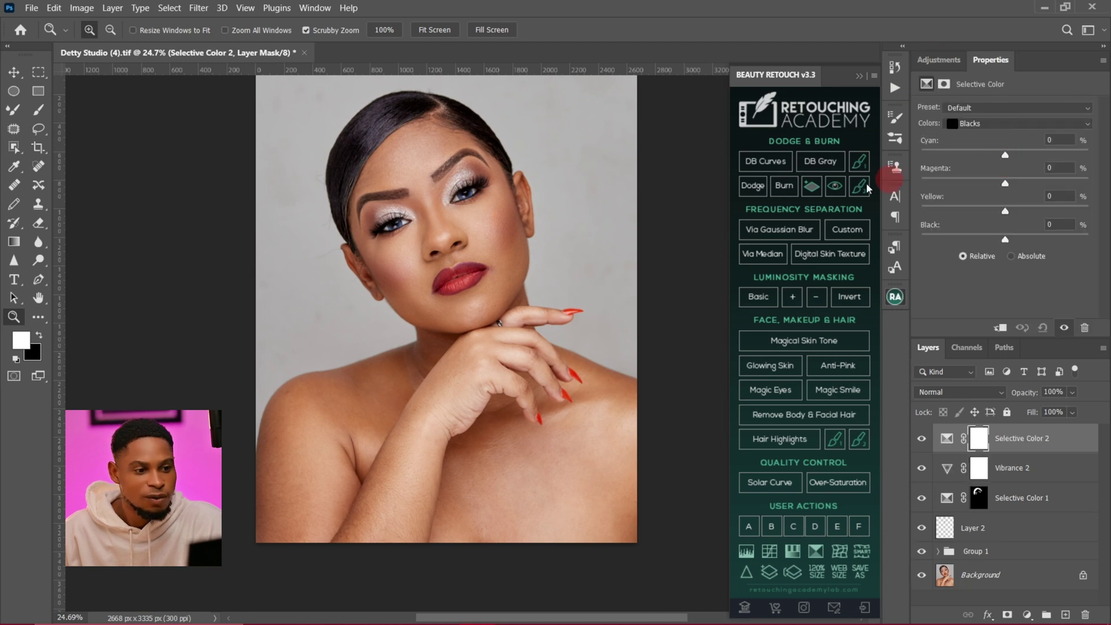
pyautogui.click(969, 125)
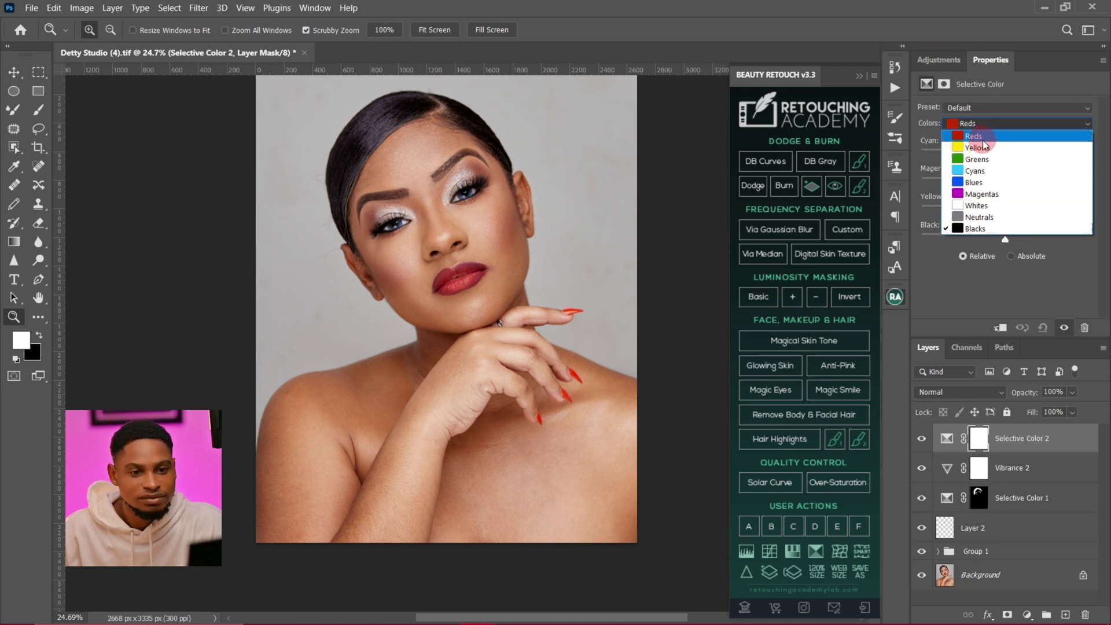
pyautogui.click(968, 124)
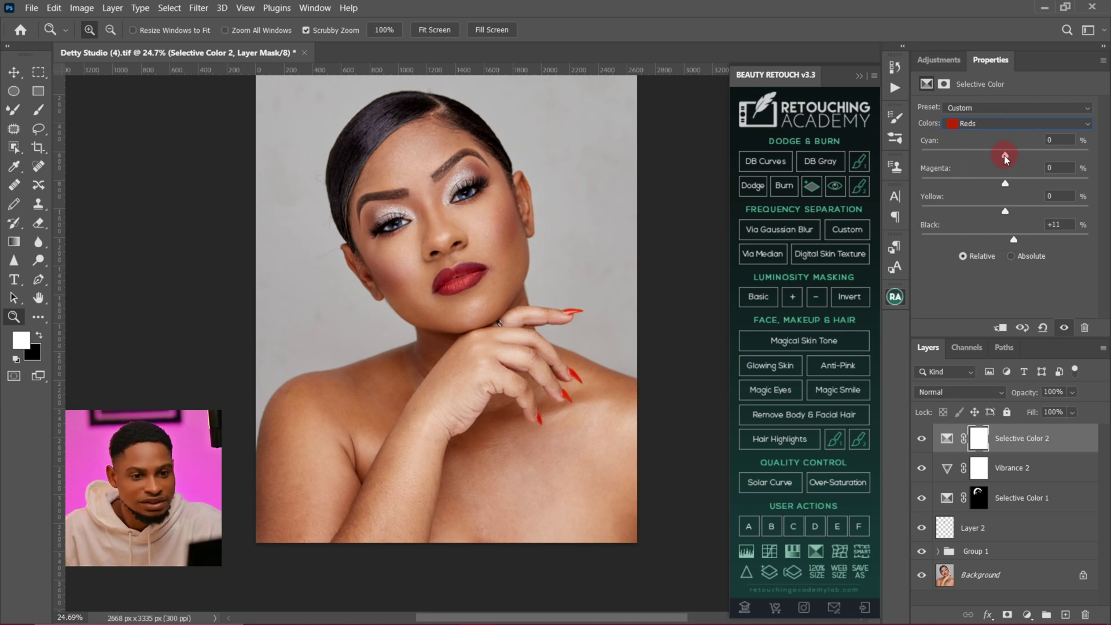
pyautogui.moveTo(973, 160); pyautogui.dragTo(1030, 164)
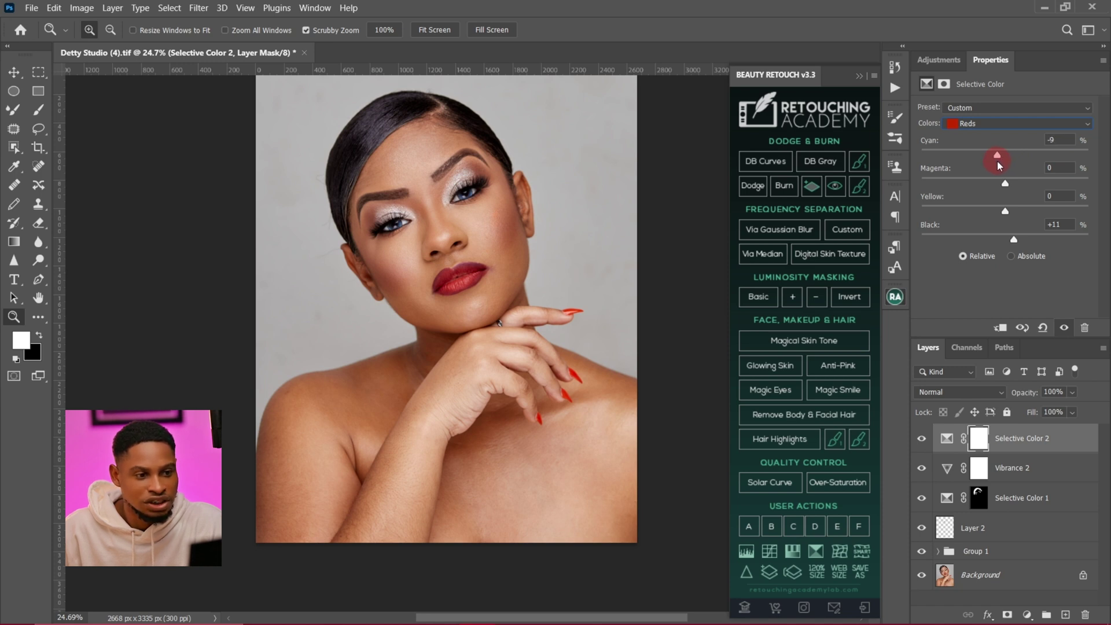
pyautogui.moveTo(1005, 183)
pyautogui.mouseDown()
pyautogui.moveTo(914, 197)
pyautogui.moveTo(1072, 194)
pyautogui.moveTo(1003, 196)
pyautogui.mouseUp()
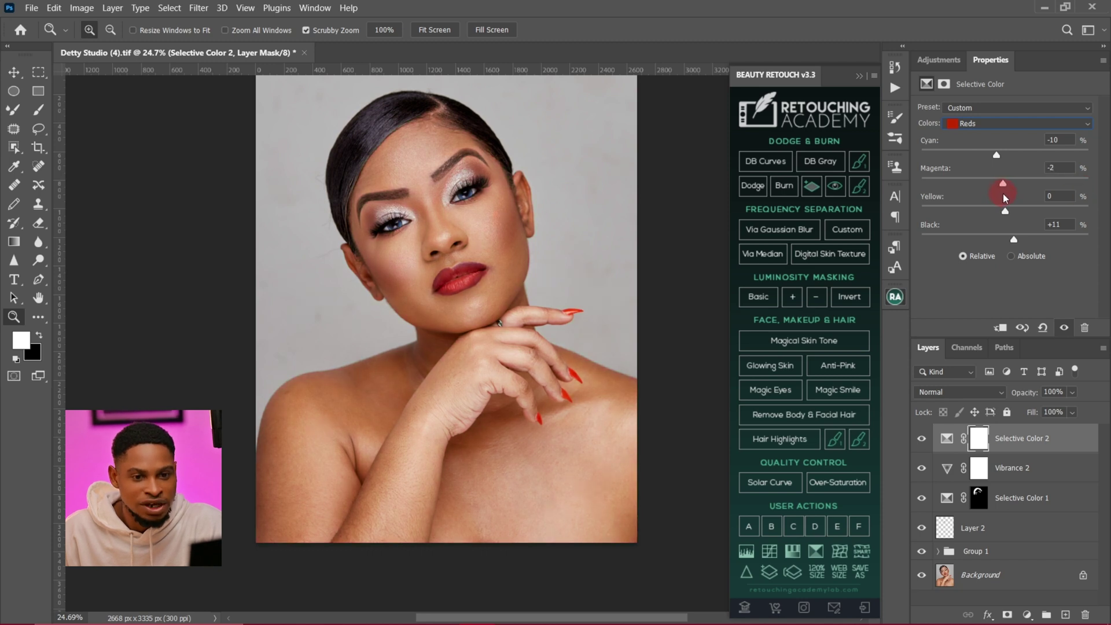
pyautogui.moveTo(1005, 212); pyautogui.dragTo(999, 215)
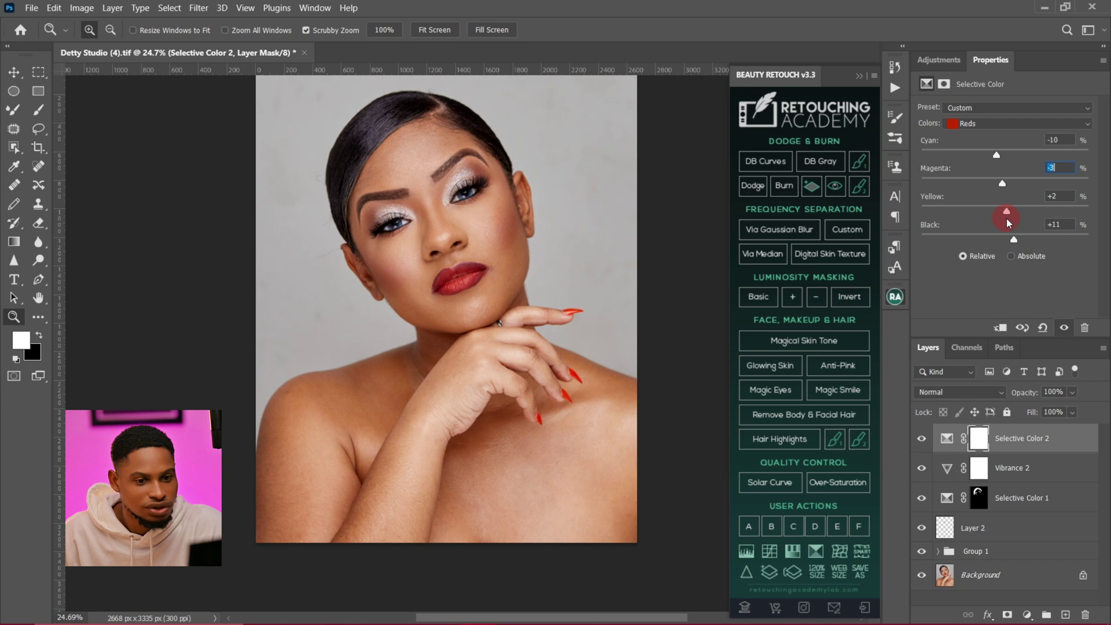
# - Set the Yellows of Selective Color 2 to Cyan -2, Magenta +2 and Black -14%
pyautogui.click(976, 132)
pyautogui.click(980, 144)
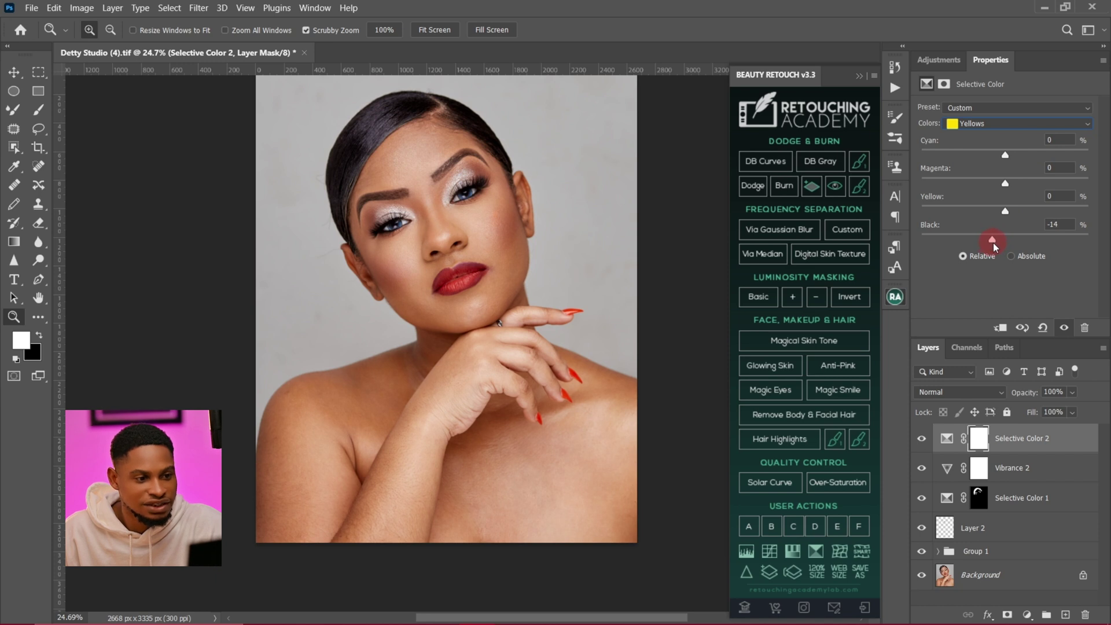
pyautogui.moveTo(1005, 157); pyautogui.dragTo(942, 169)
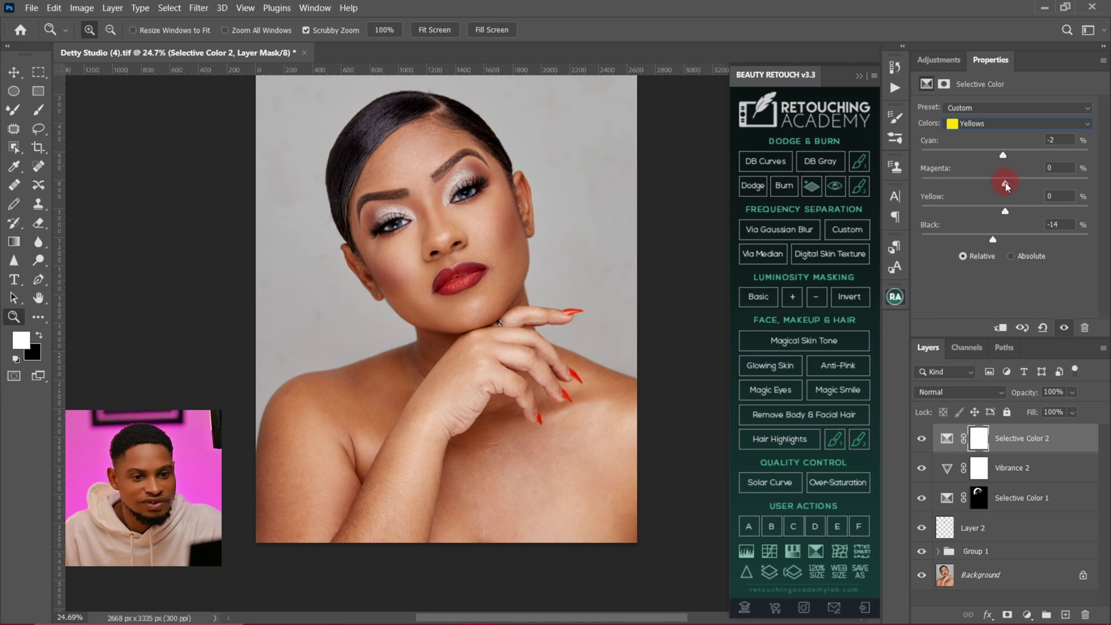
pyautogui.moveTo(926, 196); pyautogui.dragTo(1084, 195)
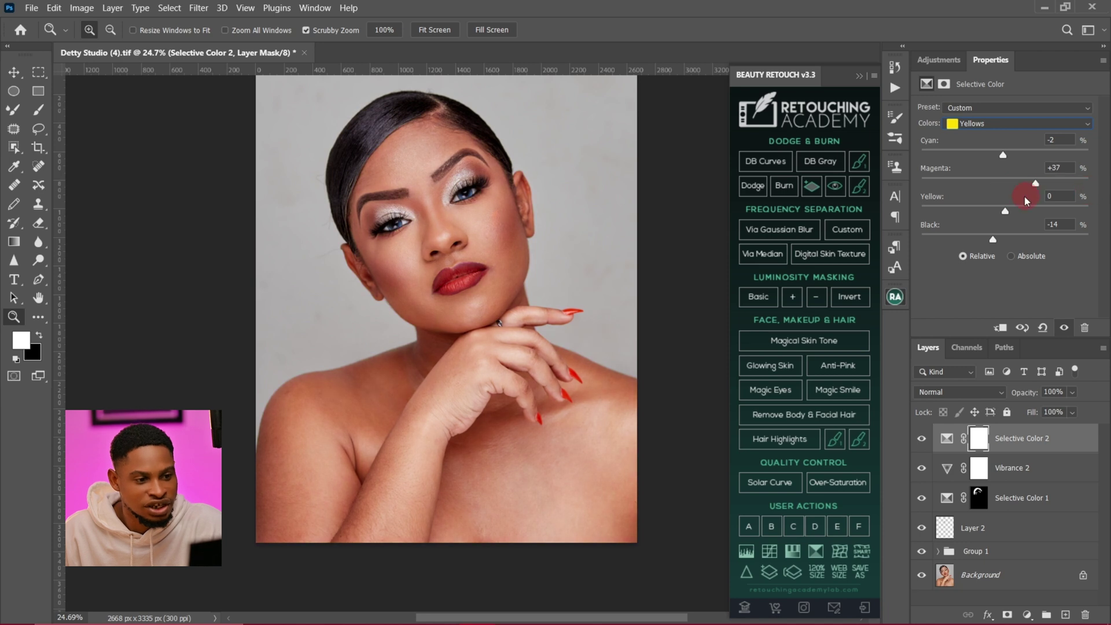
pyautogui.moveTo(1006, 199)
pyautogui.mouseDown()
pyautogui.moveTo(994, 200)
pyautogui.moveTo(1005, 199)
pyautogui.mouseUp()
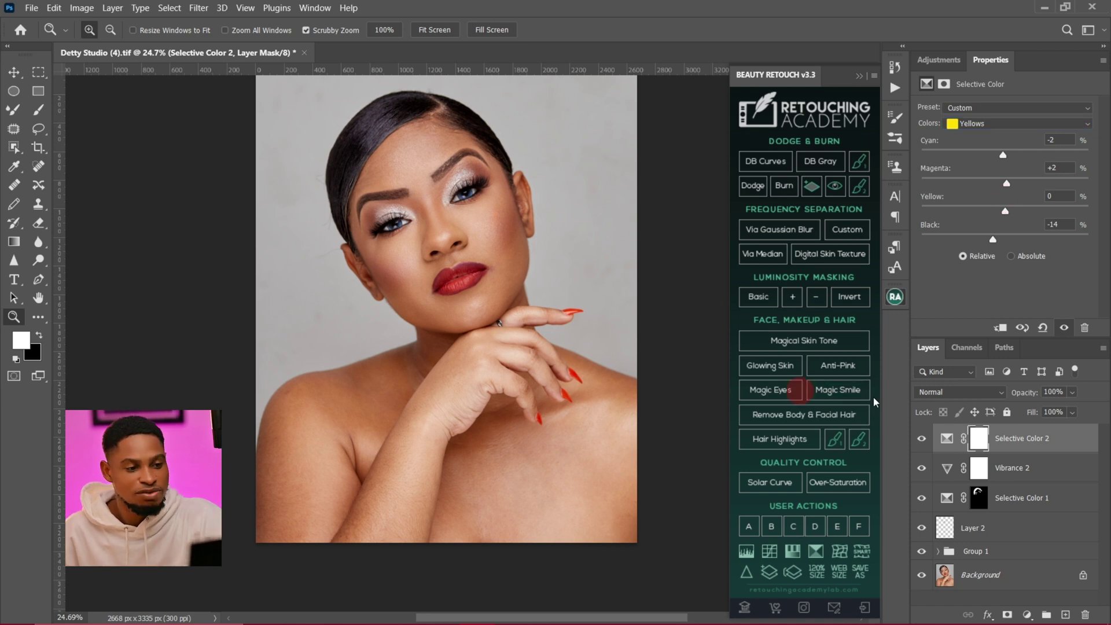
# - Toggle Selective Color 2's visibility to compare the skin tone before and after, both up close and in the full portrait
pyautogui.click(922, 438)
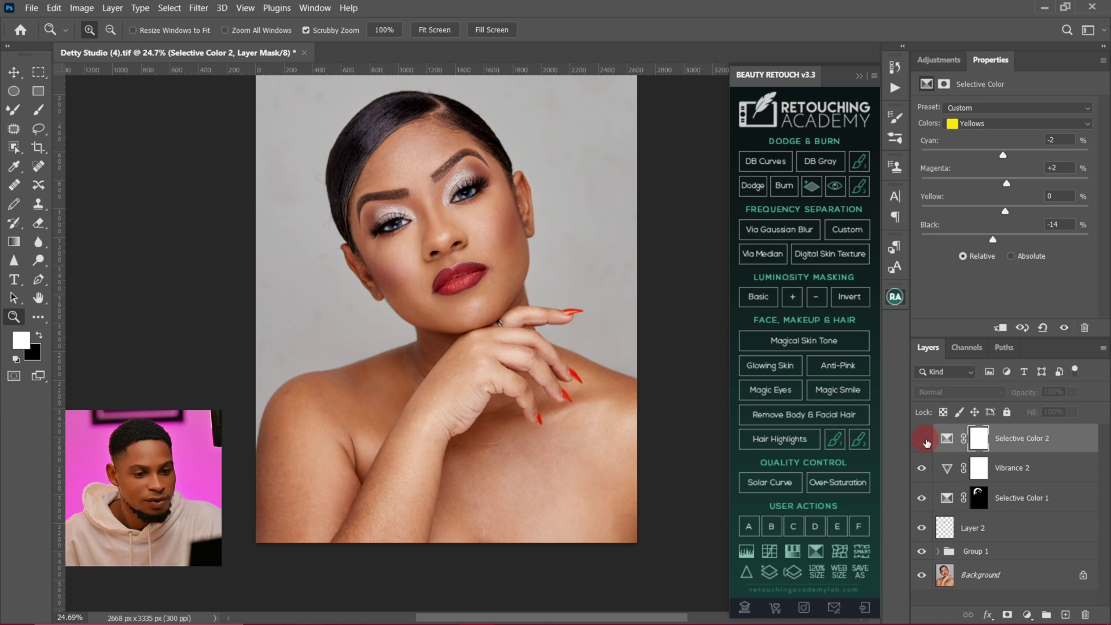
pyautogui.click(922, 439)
pyautogui.moveTo(457, 229); pyautogui.dragTo(641, 331)
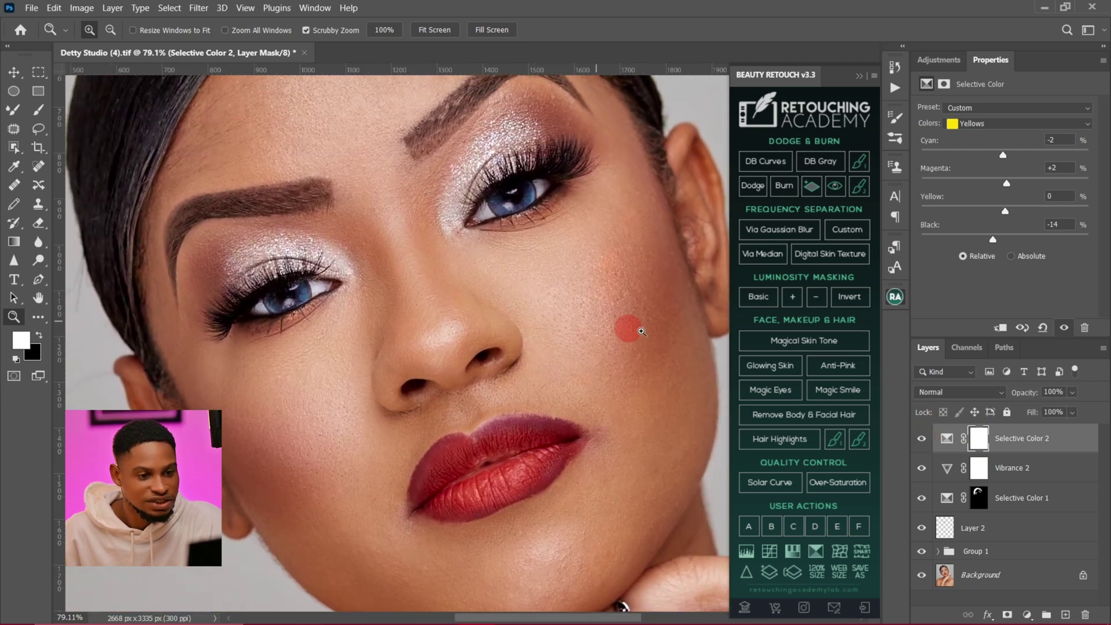
pyautogui.click(922, 441)
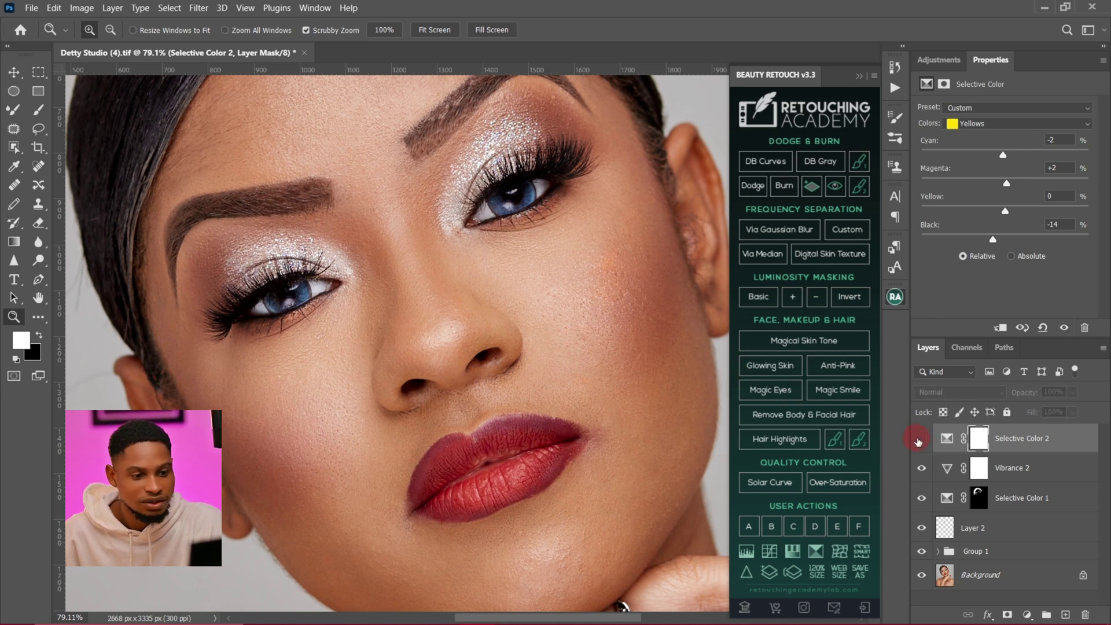
pyautogui.click(928, 442)
pyautogui.moveTo(569, 350); pyautogui.dragTo(510, 281)
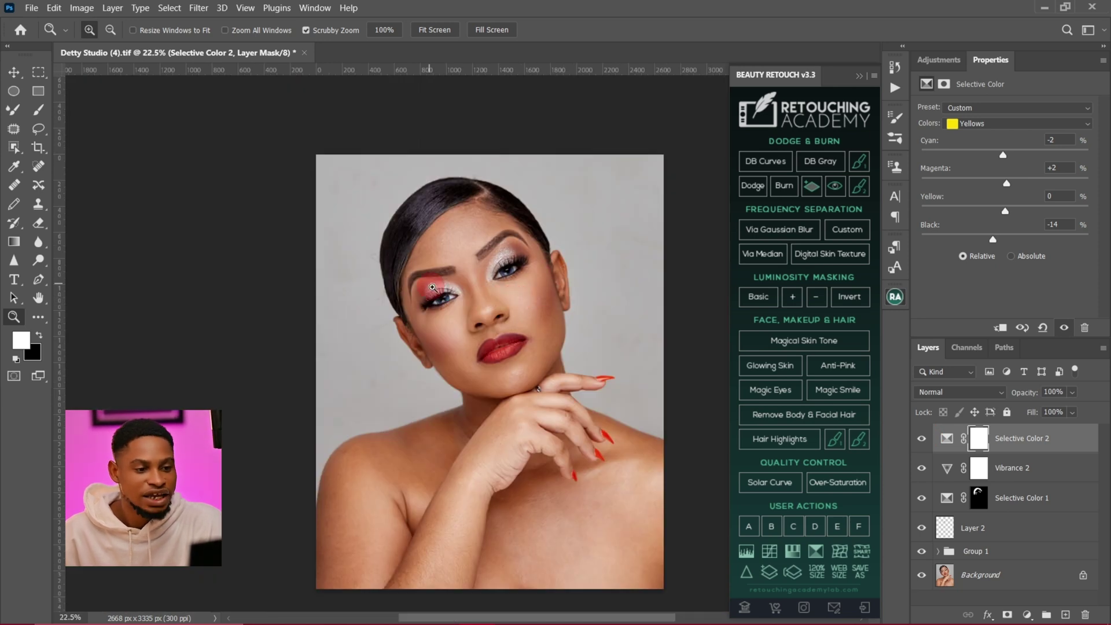
# - Add another Vibrance adjustment on top with Saturation at +36 and invert its mask
pyautogui.moveTo(521, 354); pyautogui.dragTo(567, 307)
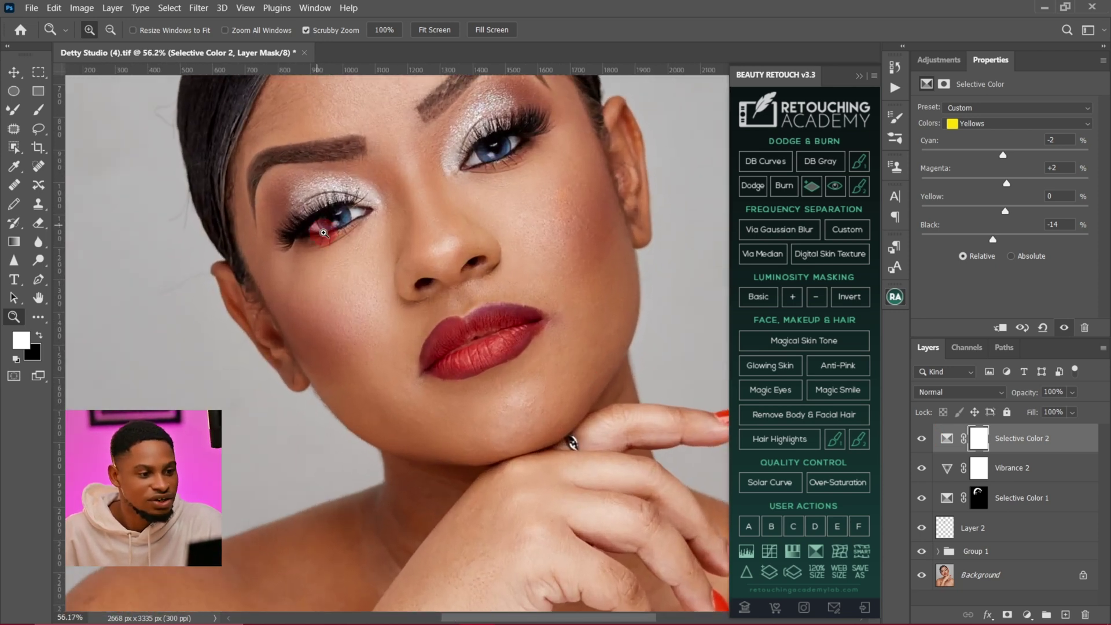
pyautogui.click(940, 64)
pyautogui.click(1020, 93)
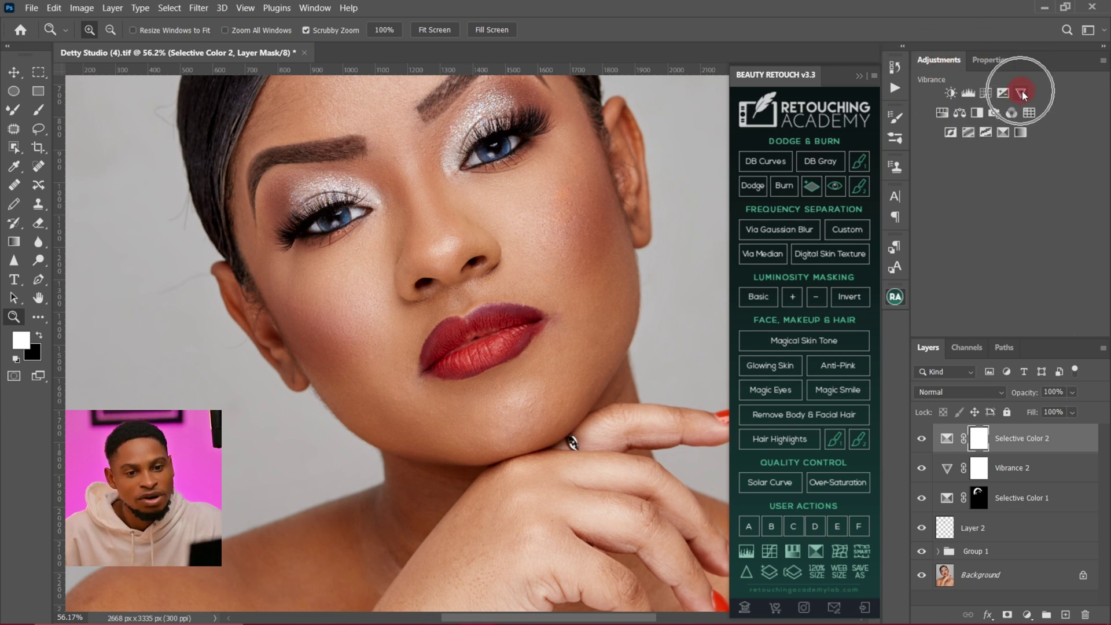
pyautogui.moveTo(1007, 151); pyautogui.dragTo(1032, 153)
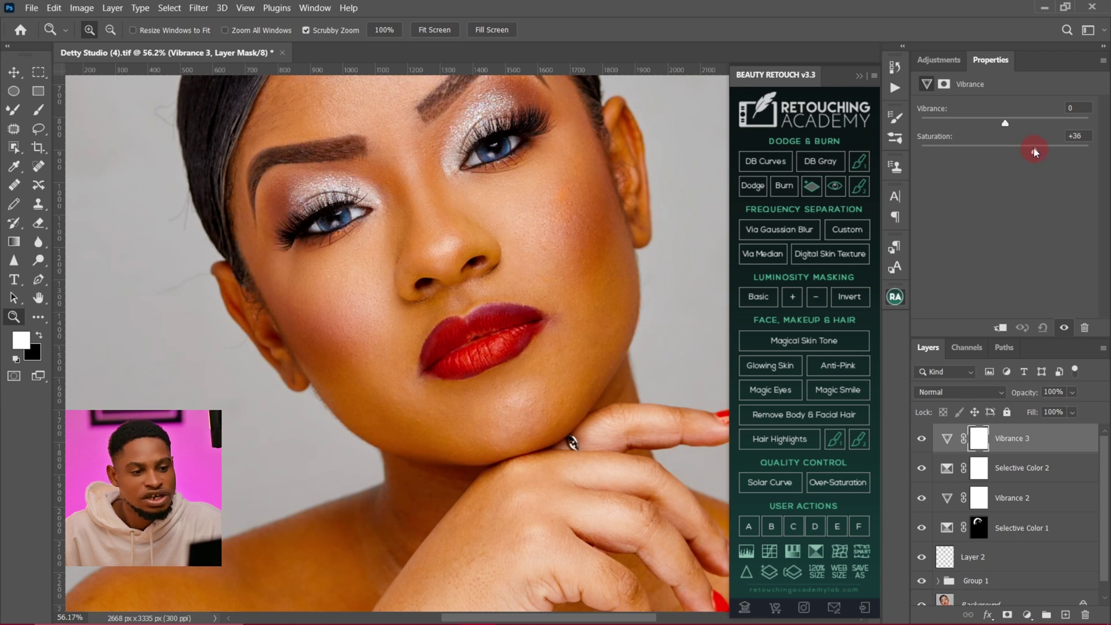
pyautogui.hotkey('ctrl', 'i')
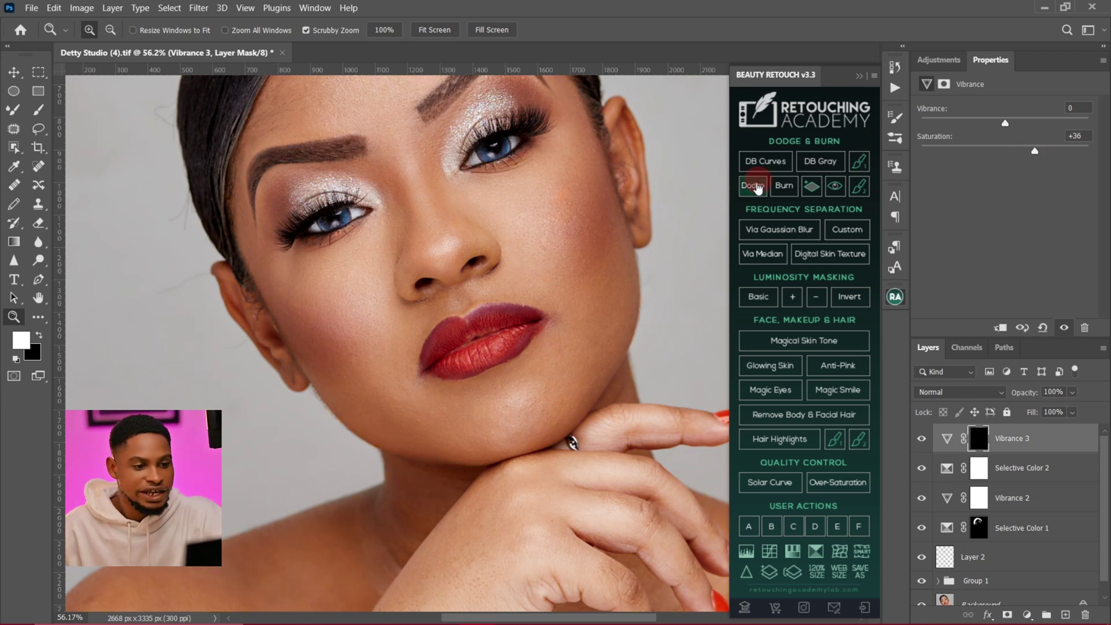
# - Paint white on the Vibrance 3 mask over the lips and both irises, reducing the brush from 70 to 40 px
pyautogui.press('b')
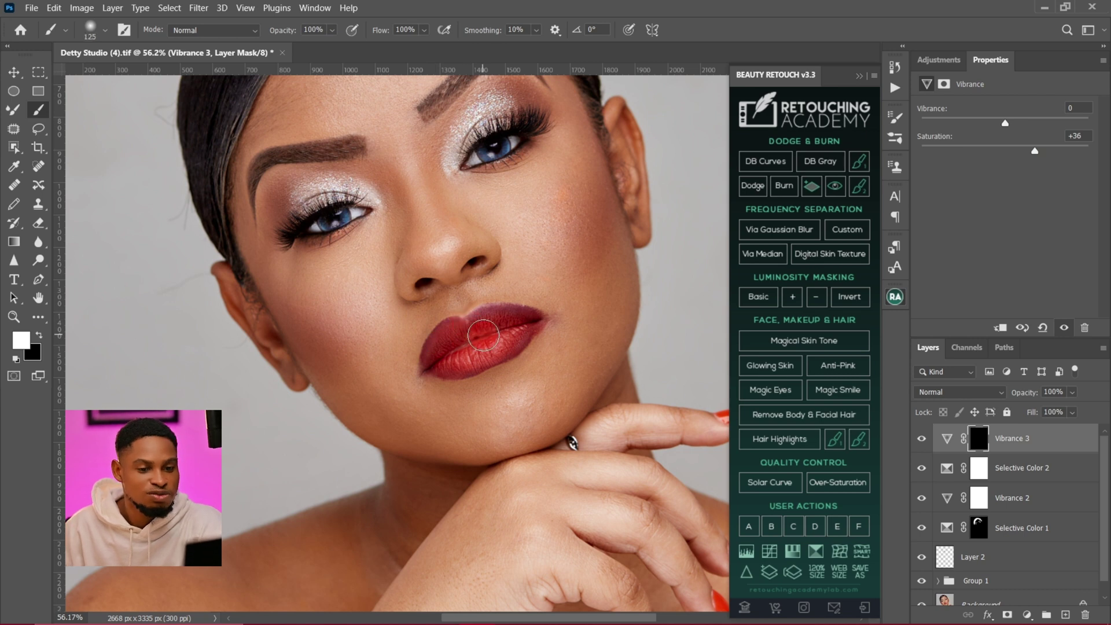
pyautogui.moveTo(494, 332); pyautogui.dragTo(449, 350)
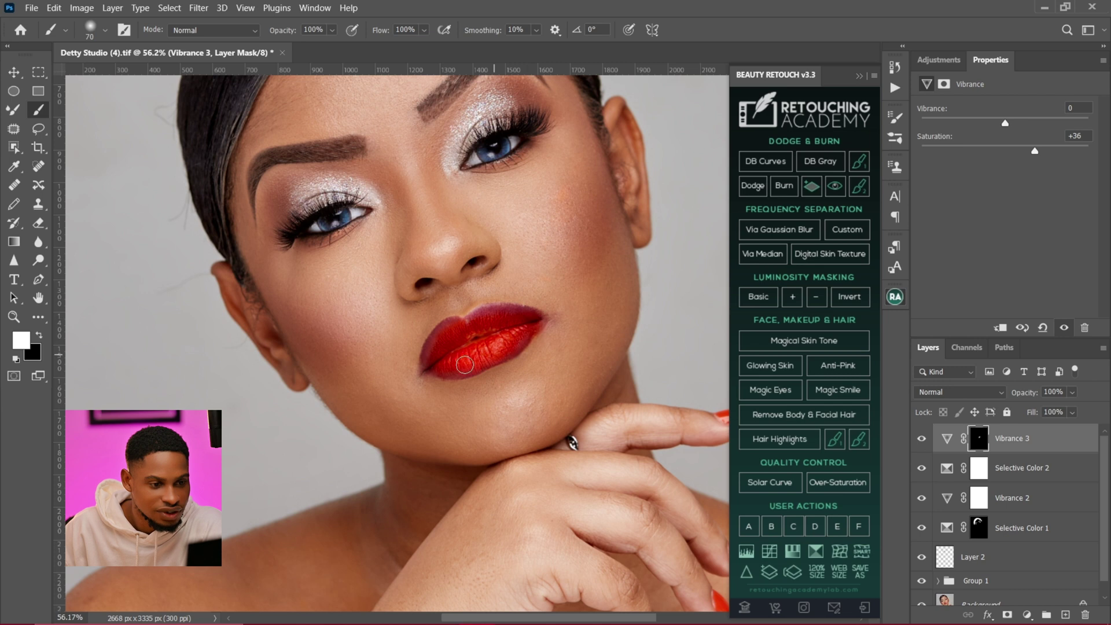
pyautogui.press('[')
pyautogui.press('[')
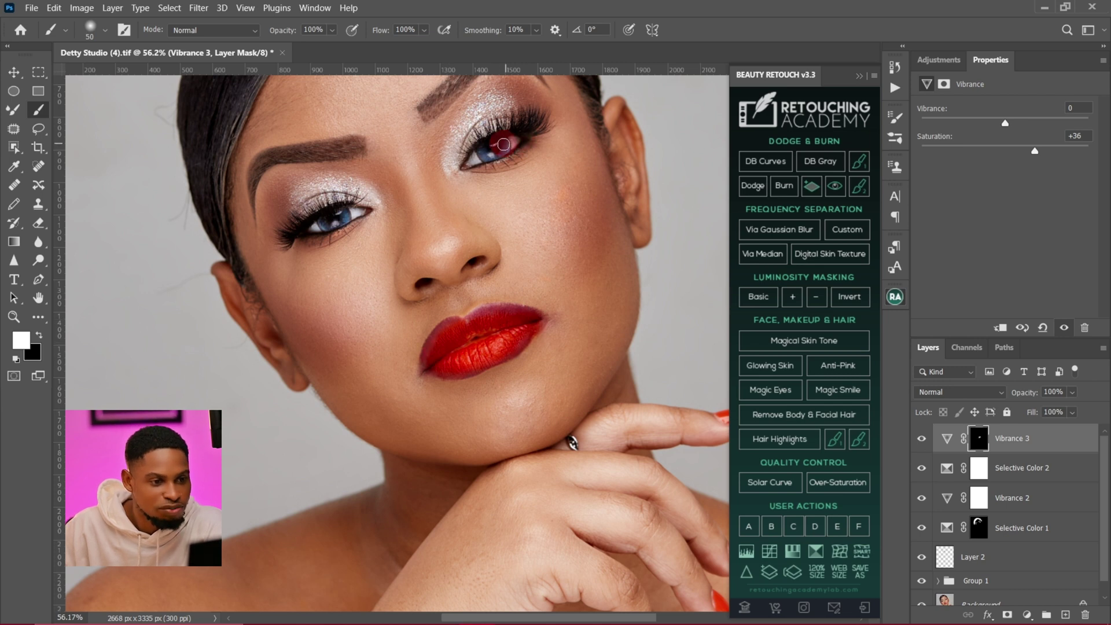
pyautogui.moveTo(490, 151); pyautogui.dragTo(486, 154)
pyautogui.press('[')
pyautogui.moveTo(329, 224)
pyautogui.mouseDown()
pyautogui.moveTo(348, 210)
pyautogui.moveTo(327, 217)
pyautogui.mouseUp()
pyautogui.press('\\')
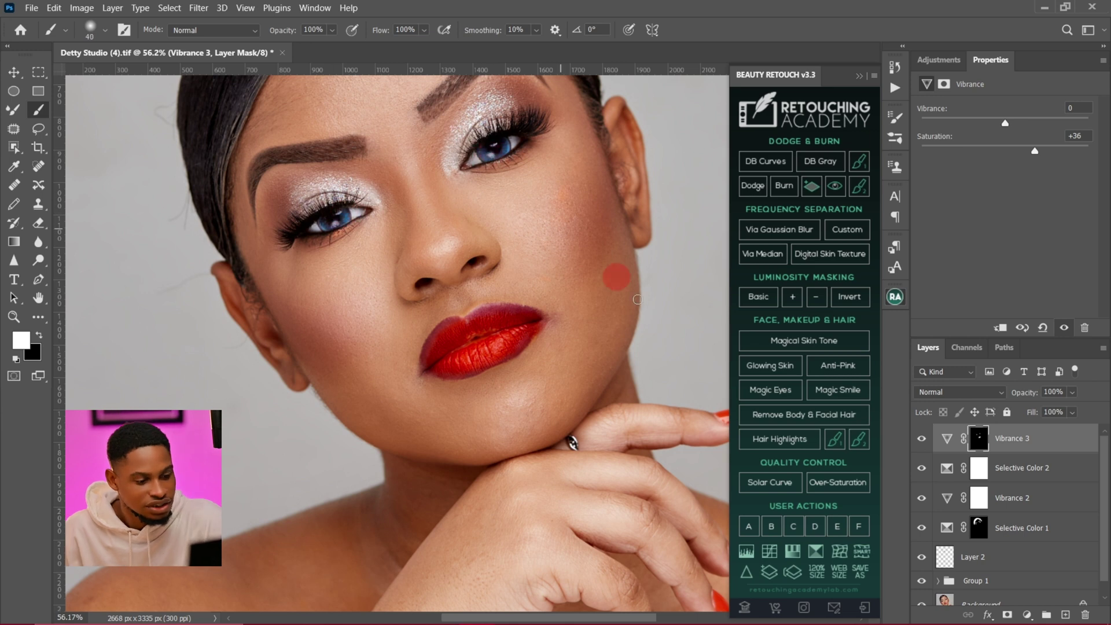
# - Lower Vibrance 3's opacity to 61%, comparing the lips and eyes with the layer on and off in the full portrait
pyautogui.press('z')
pyautogui.moveTo(588, 359); pyautogui.dragTo(550, 370)
pyautogui.press('b')
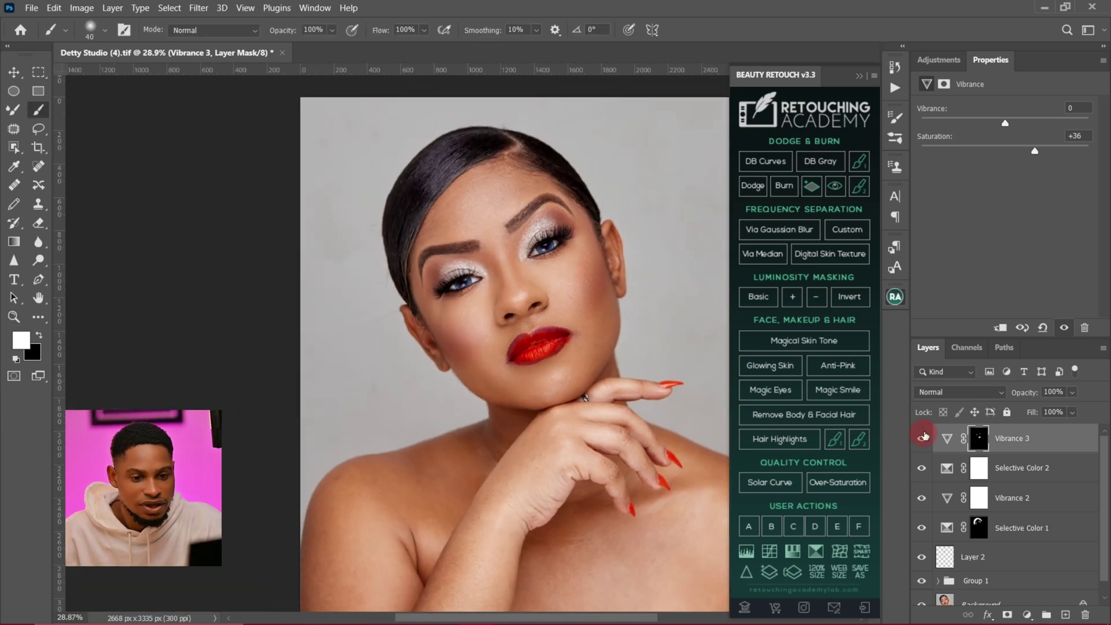
pyautogui.click(922, 436)
pyautogui.click(923, 440)
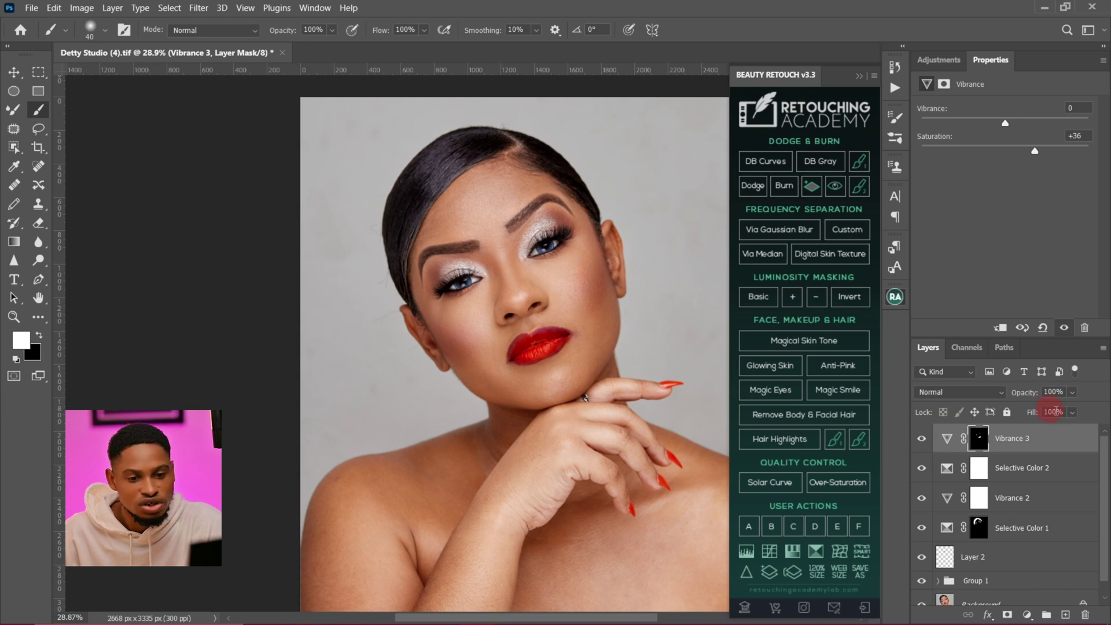
pyautogui.moveTo(1076, 399); pyautogui.dragTo(1084, 410)
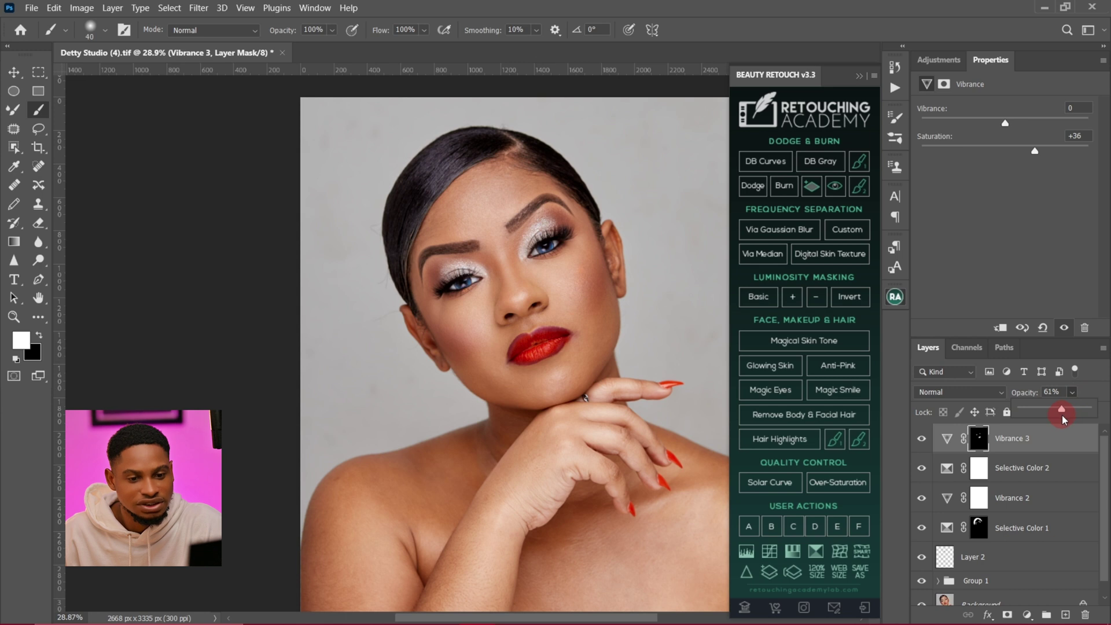
pyautogui.click(923, 441)
pyautogui.click(922, 440)
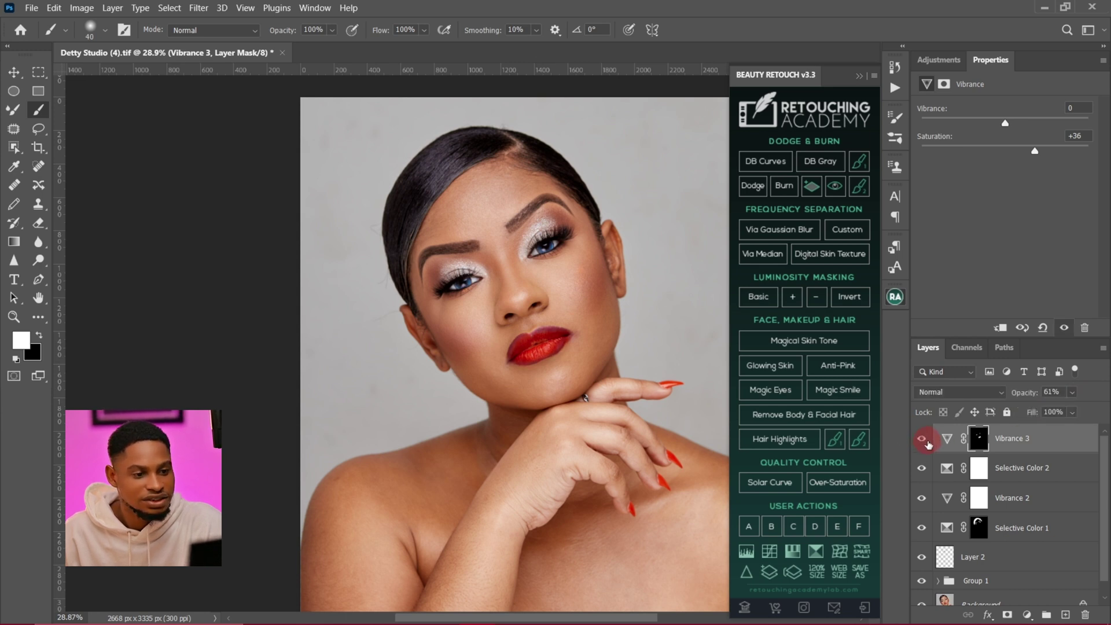
# - Add a new empty layer above Vibrance 3 and set the Clone Stamp tool to sample Current & Below
pyautogui.hotkey('ctrl', 'space')
pyautogui.moveTo(428, 339); pyautogui.dragTo(521, 315)
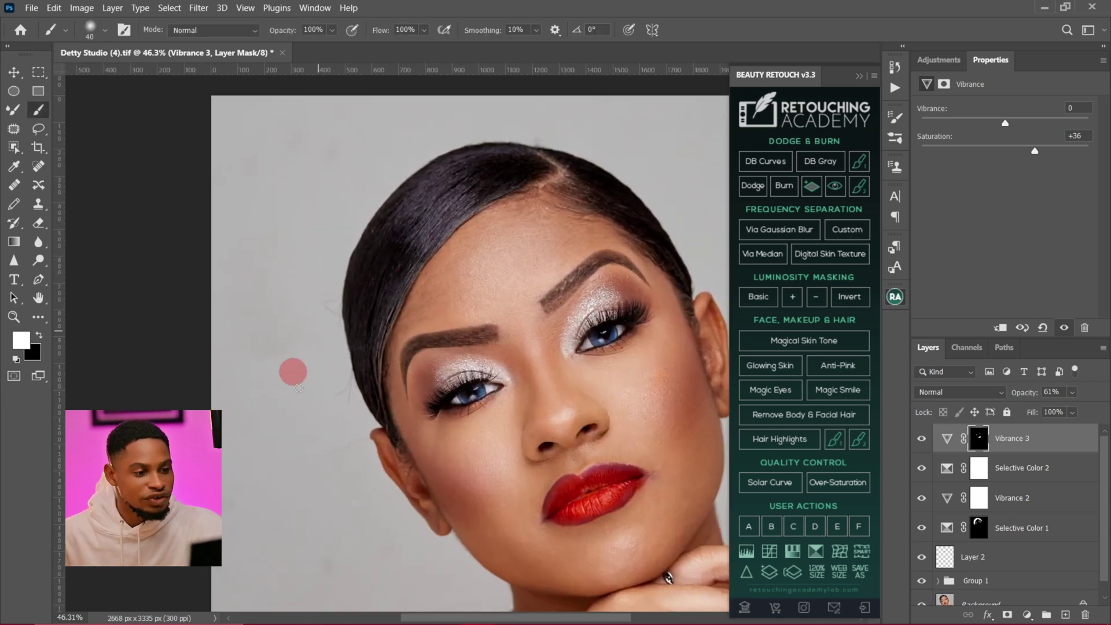
pyautogui.press('z')
pyautogui.click(347, 303)
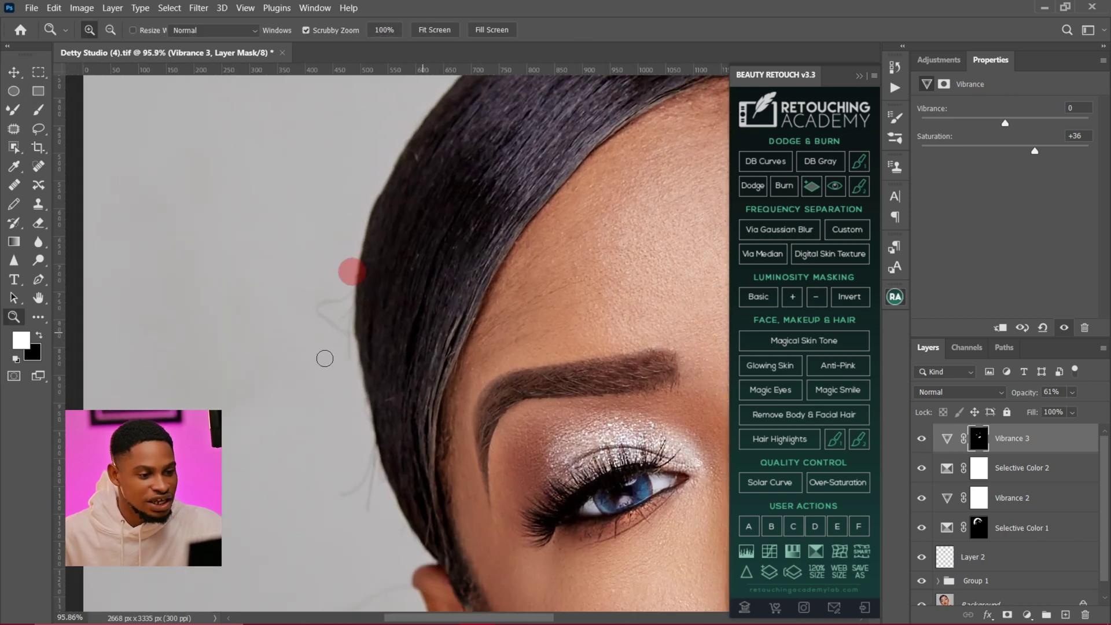
pyautogui.press('b')
pyautogui.click(1066, 614)
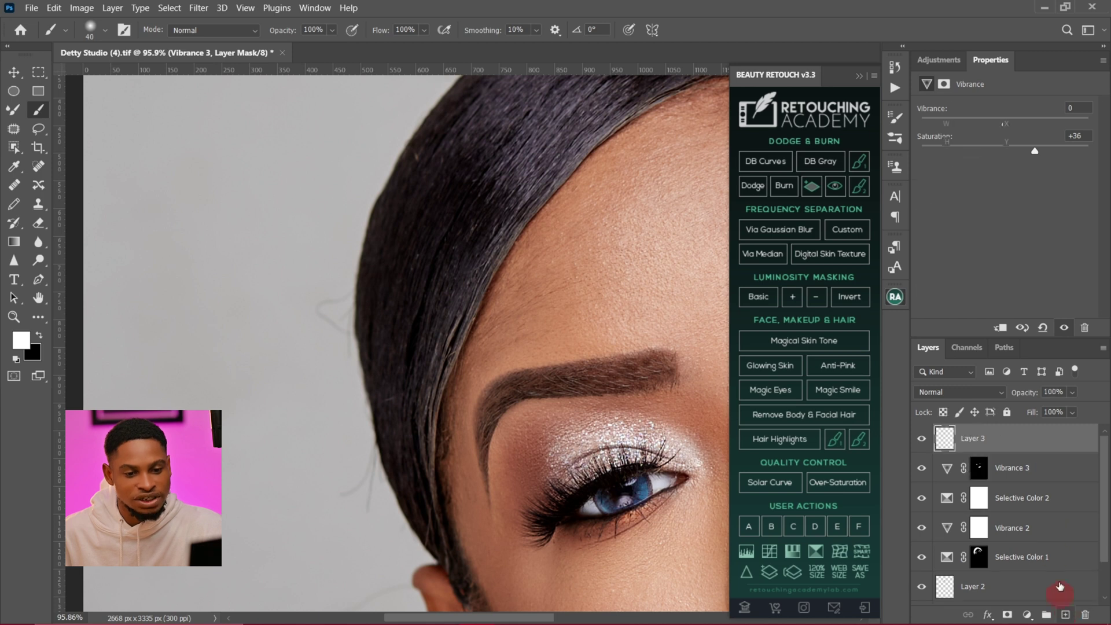
pyautogui.keyDown('alt'); pyautogui.click(265, 244); pyautogui.keyUp('alt')
pyautogui.click(38, 204)
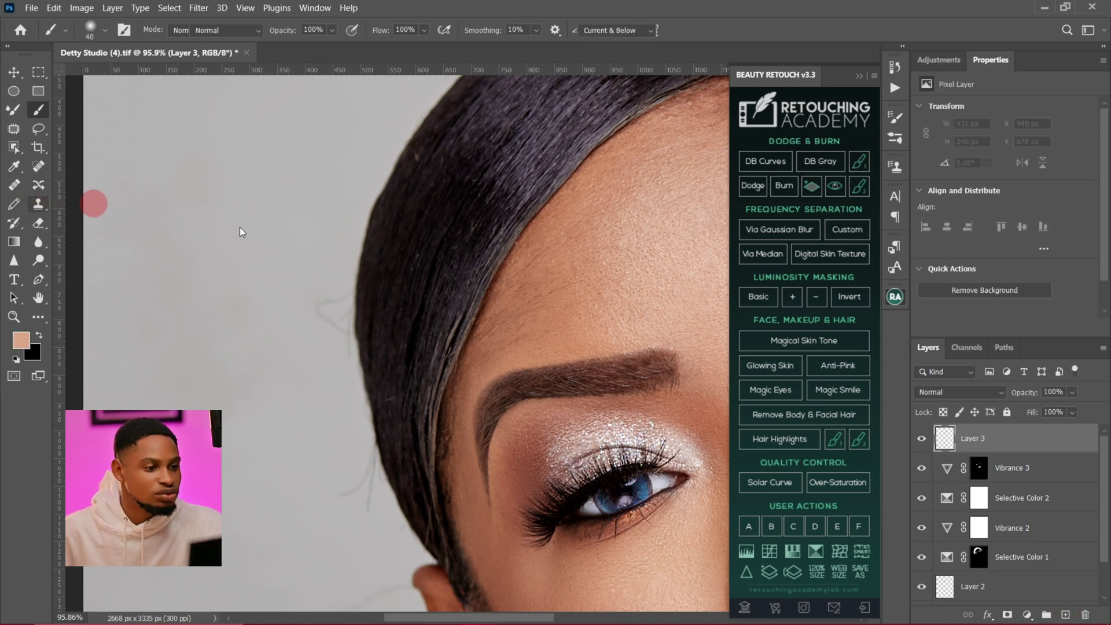
pyautogui.click(616, 30)
pyautogui.click(603, 34)
pyautogui.click(615, 30)
pyautogui.click(614, 49)
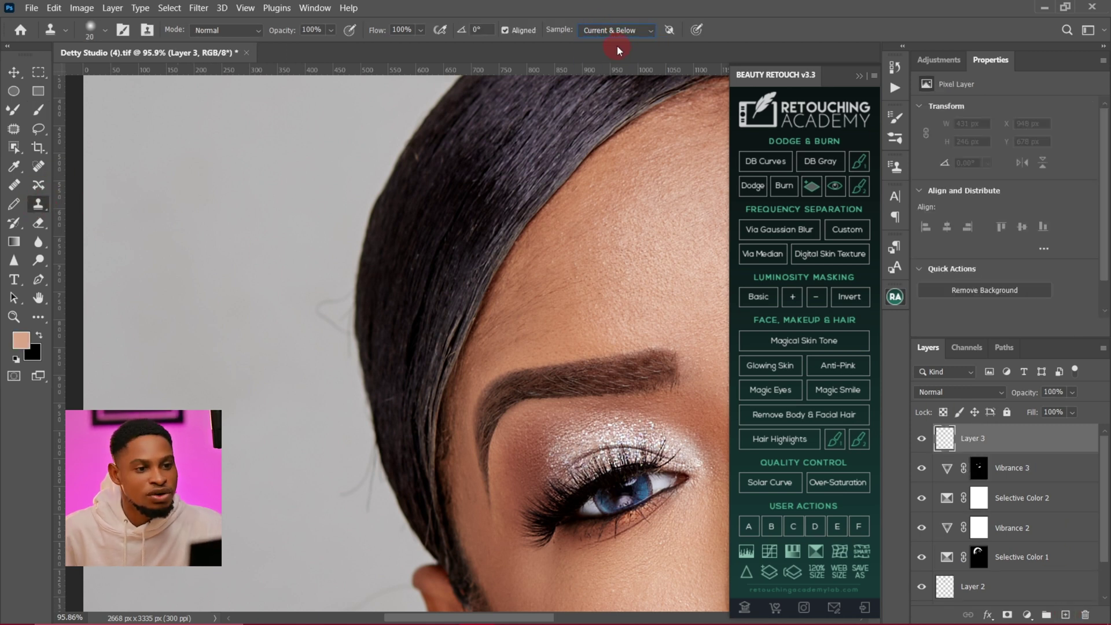
# - Clone clean grey background over the stray hairs along the outer edge of the hair on the new layer
pyautogui.keyDown('alt'); pyautogui.click(302, 331); pyautogui.keyUp('alt')
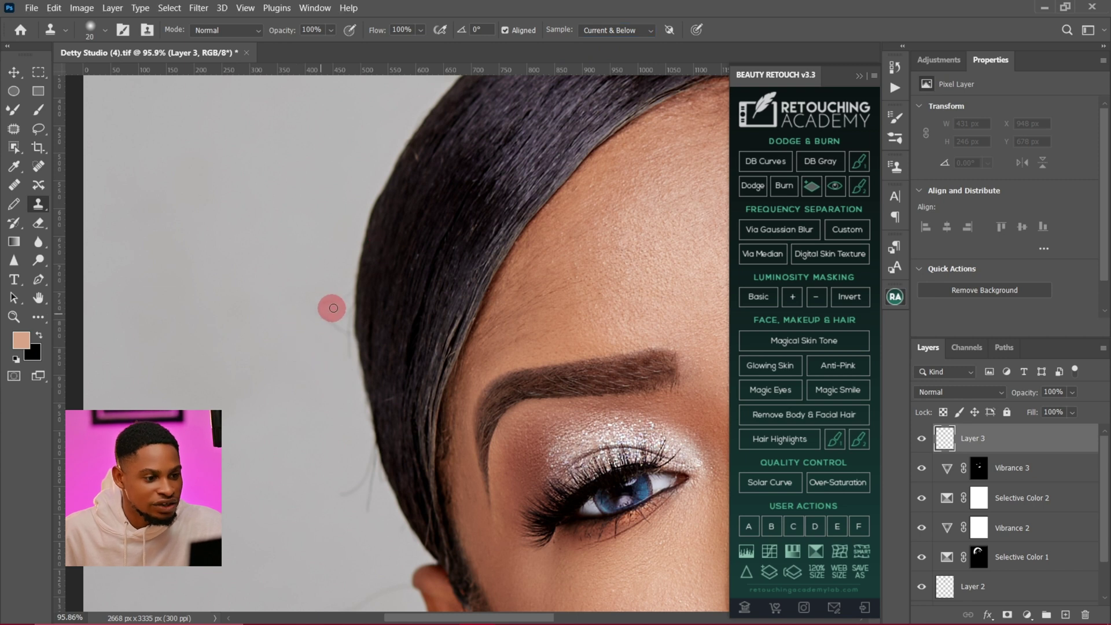
pyautogui.moveTo(337, 300)
pyautogui.mouseDown()
pyautogui.moveTo(315, 310)
pyautogui.moveTo(340, 322)
pyautogui.moveTo(322, 305)
pyautogui.moveTo(345, 309)
pyautogui.moveTo(345, 338)
pyautogui.mouseUp()
pyautogui.moveTo(357, 413)
pyautogui.mouseDown()
pyautogui.moveTo(332, 180)
pyautogui.moveTo(348, 257)
pyautogui.moveTo(349, 234)
pyautogui.moveTo(316, 263)
pyautogui.moveTo(339, 254)
pyautogui.moveTo(342, 266)
pyautogui.moveTo(356, 246)
pyautogui.moveTo(347, 258)
pyautogui.moveTo(360, 345)
pyautogui.moveTo(340, 187)
pyautogui.moveTo(333, 209)
pyautogui.moveTo(301, 206)
pyautogui.moveTo(307, 337)
pyautogui.mouseUp()
pyautogui.keyDown('alt'); pyautogui.click(313, 220); pyautogui.keyUp('alt')
pyautogui.moveTo(298, 250)
pyautogui.mouseDown()
pyautogui.moveTo(359, 229)
pyautogui.moveTo(292, 249)
pyautogui.moveTo(358, 222)
pyautogui.moveTo(328, 75)
pyautogui.mouseUp()
pyautogui.keyDown('alt'); pyautogui.click(377, 245); pyautogui.keyUp('alt')
pyautogui.moveTo(386, 222)
pyautogui.mouseDown()
pyautogui.moveTo(366, 205)
pyautogui.moveTo(390, 197)
pyautogui.moveTo(353, 211)
pyautogui.mouseUp()
# - Toggle Layer 3's visibility to compare the stray-hair cleanup, and review the full portrait
pyautogui.moveTo(489, 361)
pyautogui.mouseDown()
pyautogui.moveTo(422, 359)
pyautogui.moveTo(370, 335)
pyautogui.moveTo(474, 322)
pyautogui.mouseUp()
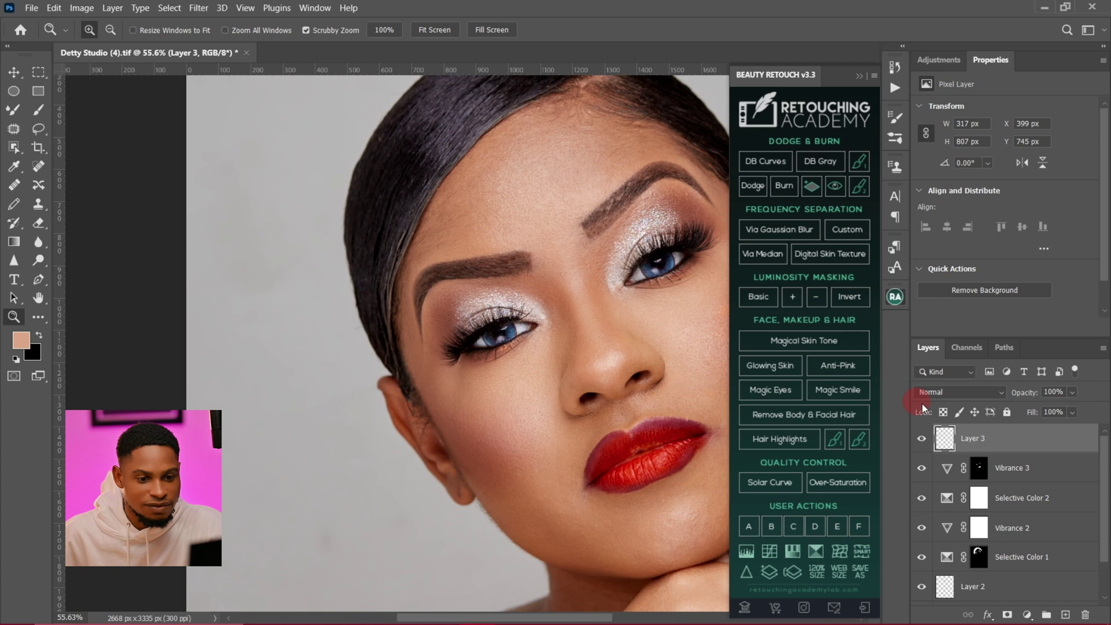
pyautogui.click(921, 441)
pyautogui.click(922, 440)
pyautogui.moveTo(546, 292); pyautogui.dragTo(424, 343)
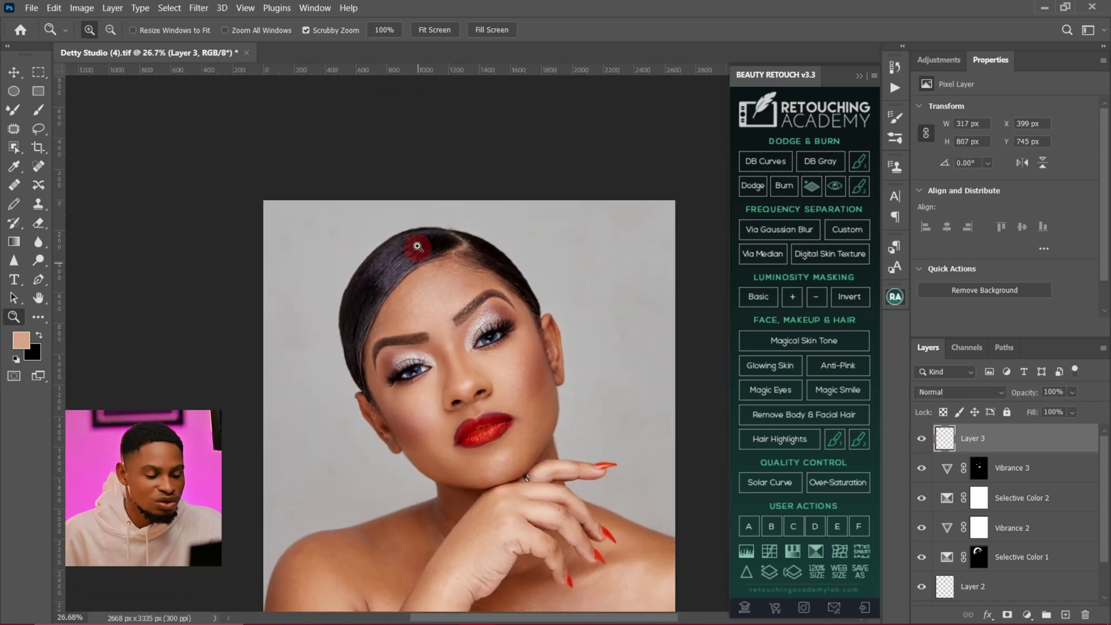
pyautogui.moveTo(499, 324); pyautogui.dragTo(458, 325)
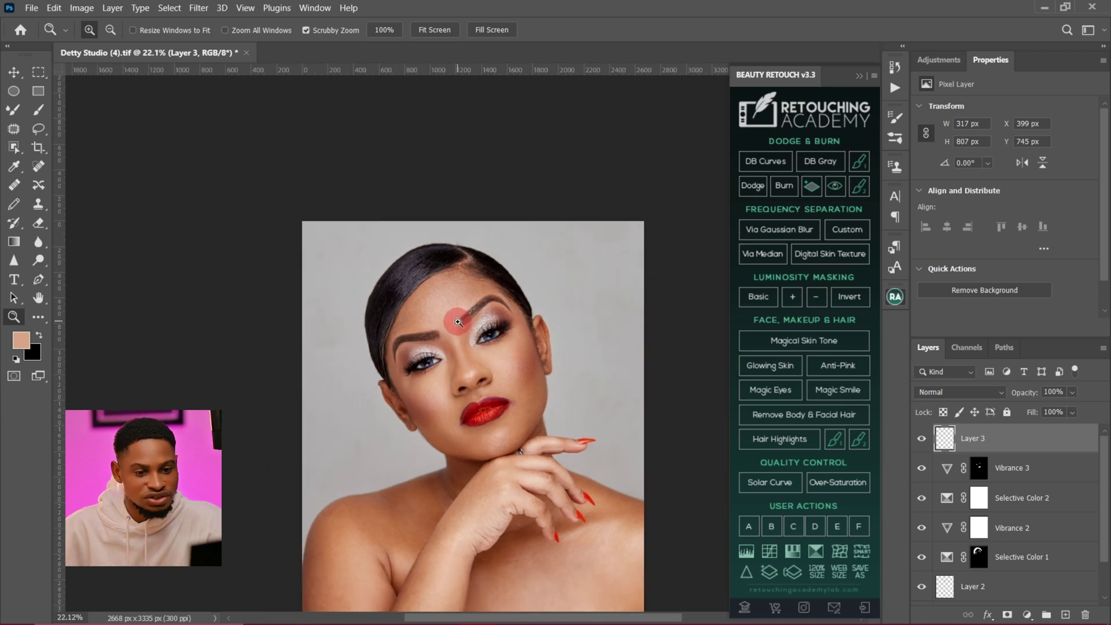
# - Stamp all visible layers into a new merged layer on top and open it in the Liquify filter
pyautogui.hotkey('ctrl', 'shift', 'alt', 'e')
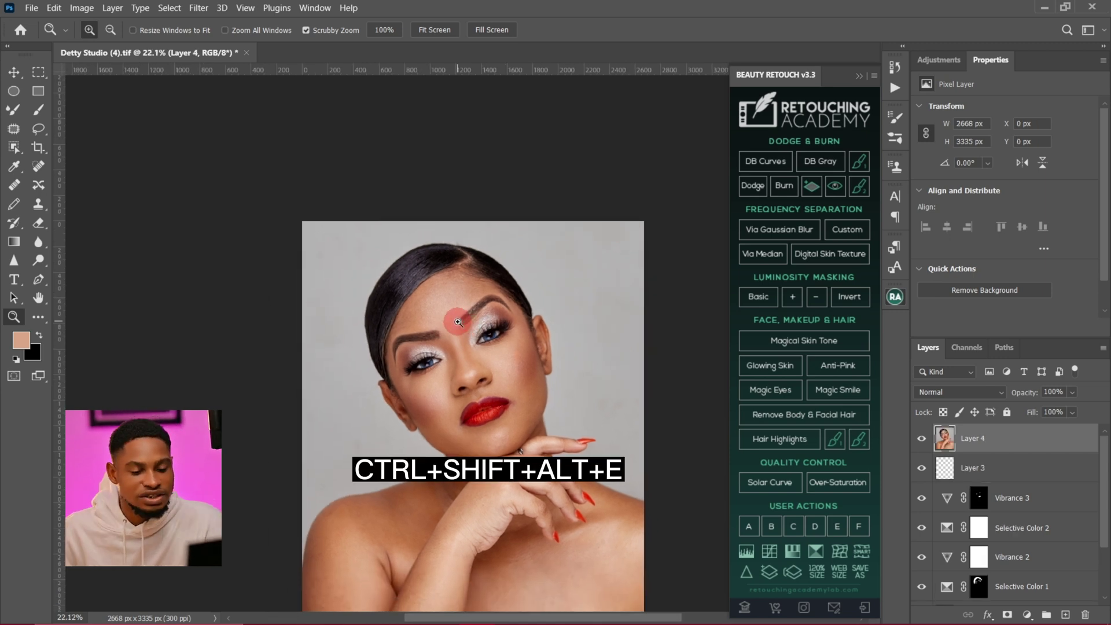
pyautogui.click(197, 8)
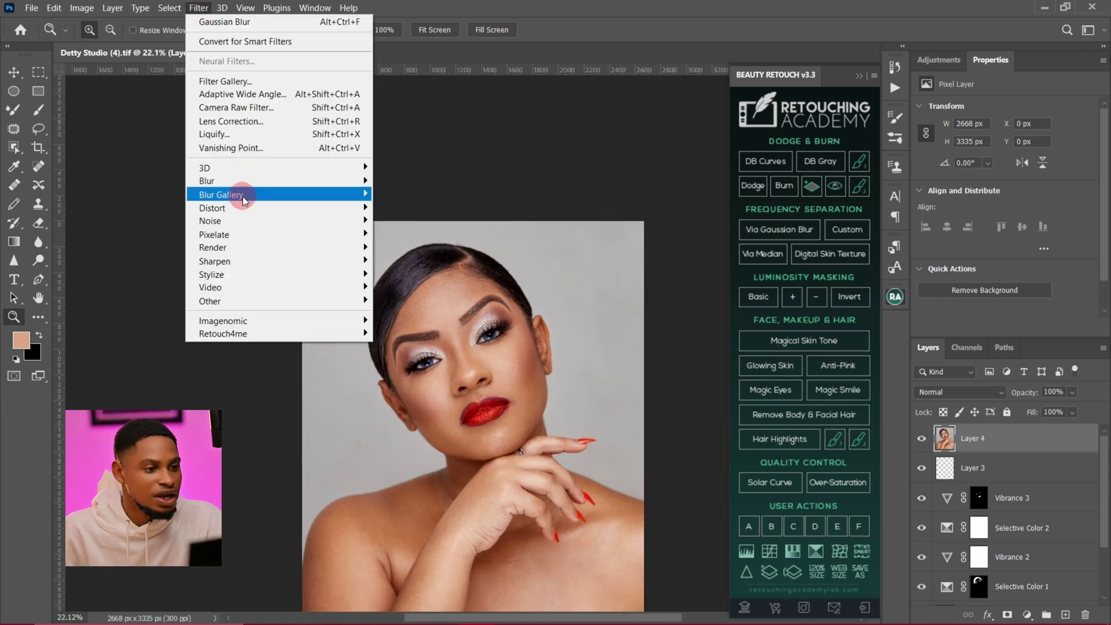
pyautogui.click(236, 137)
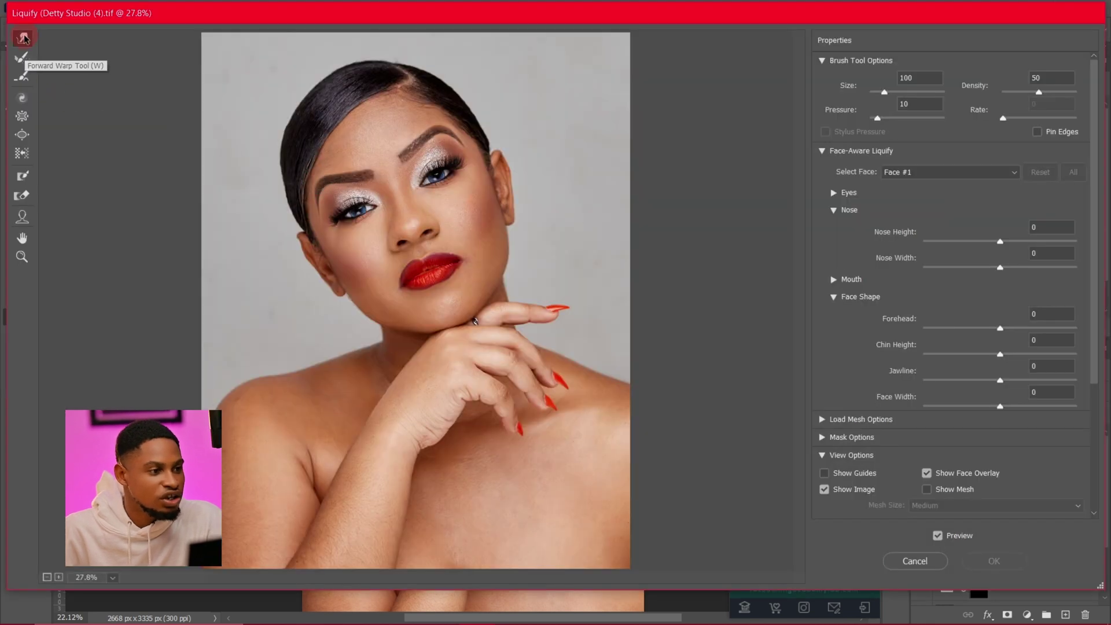
# - Refine the hair outline with the Forward Warp tool using brush sizes between 150 and 250, and compare it with the original in the preview
pyautogui.press(']')
pyautogui.press(']')
pyautogui.press(']')
pyautogui.press(']')
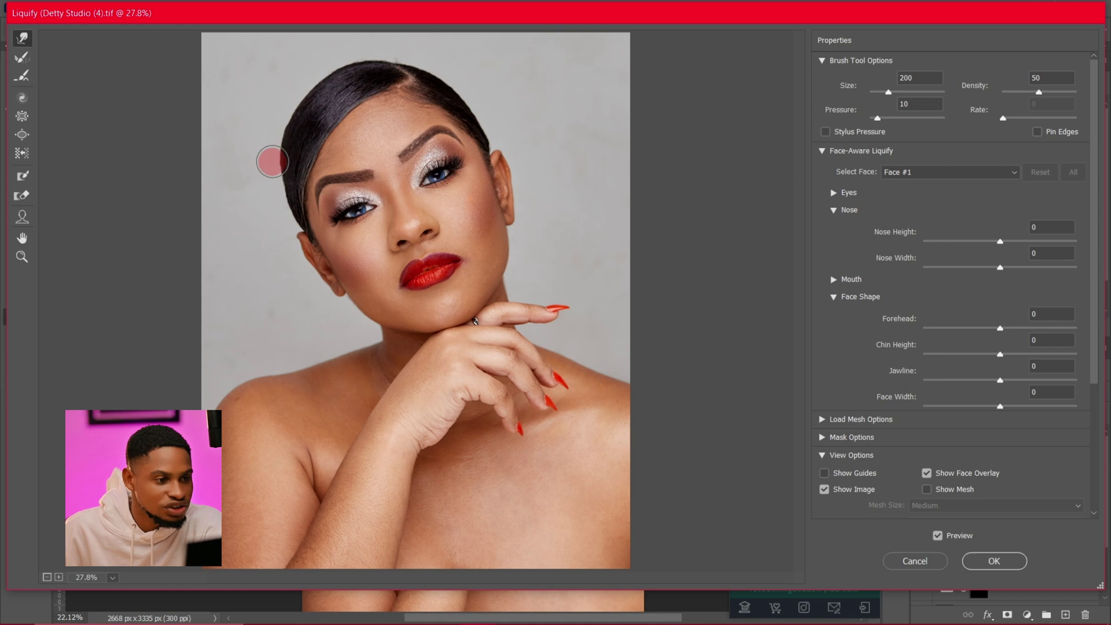
pyautogui.press('[')
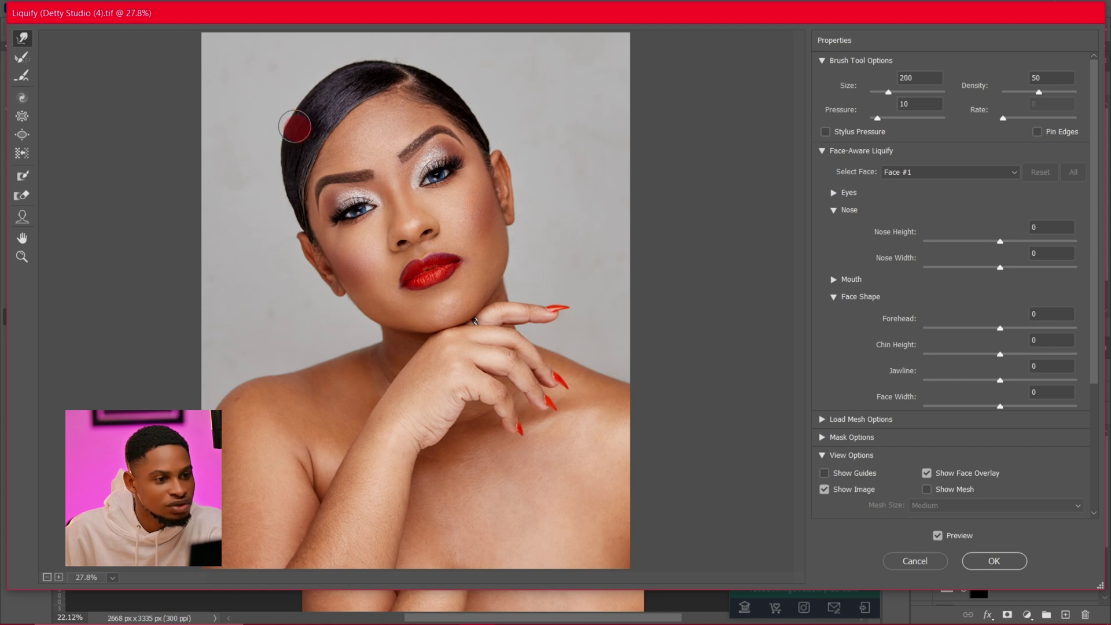
pyautogui.press('[')
pyautogui.press('[')
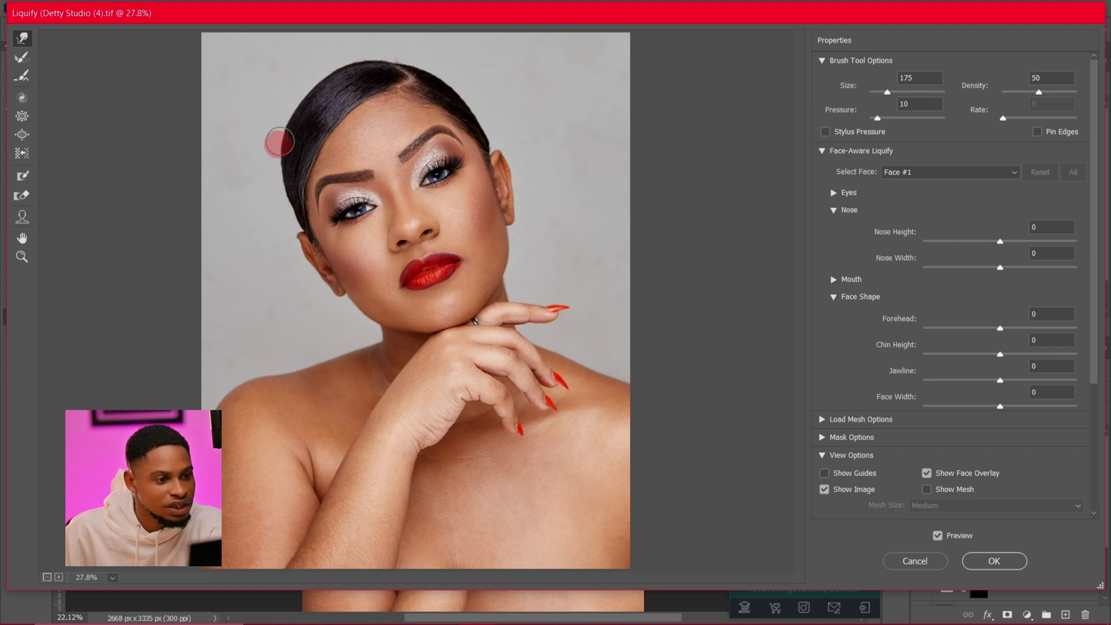
pyautogui.press('[')
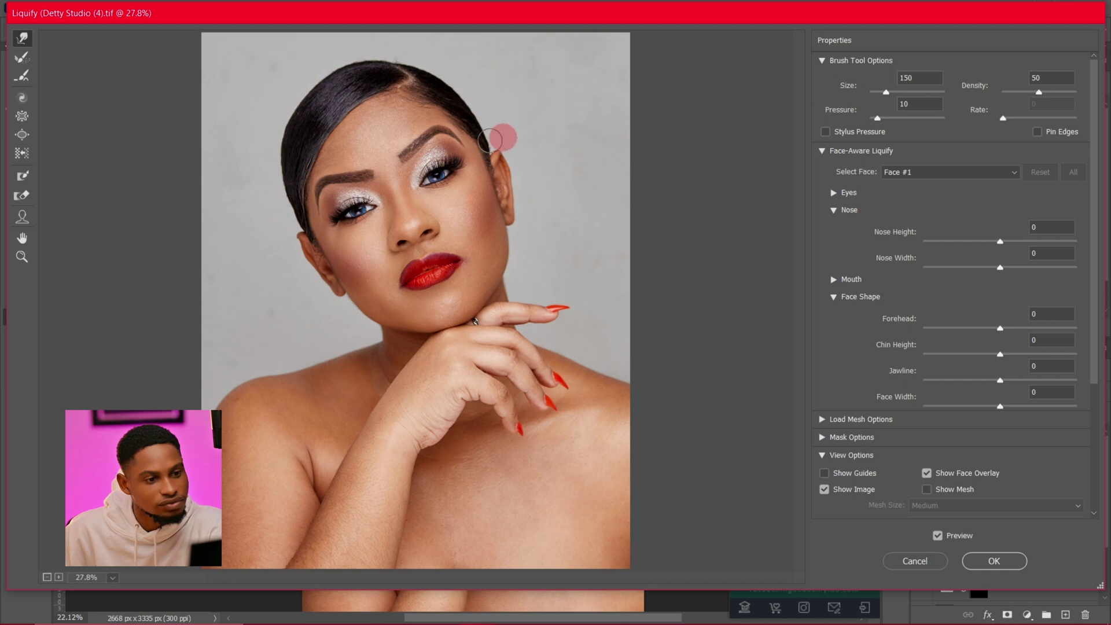
pyautogui.press(']')
pyautogui.press(']')
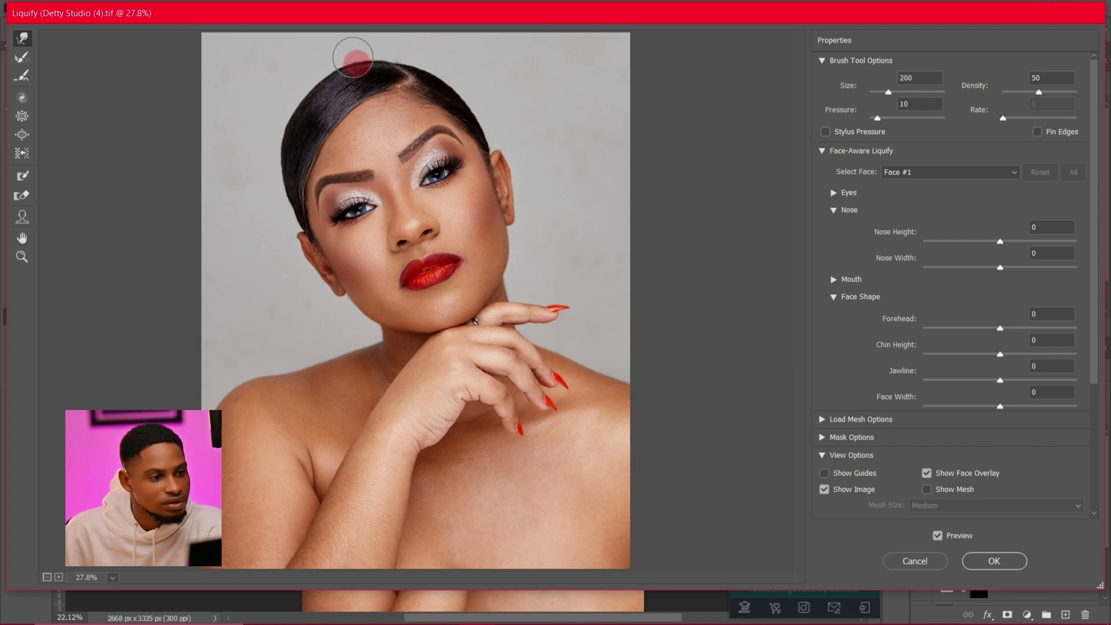
pyautogui.press('[')
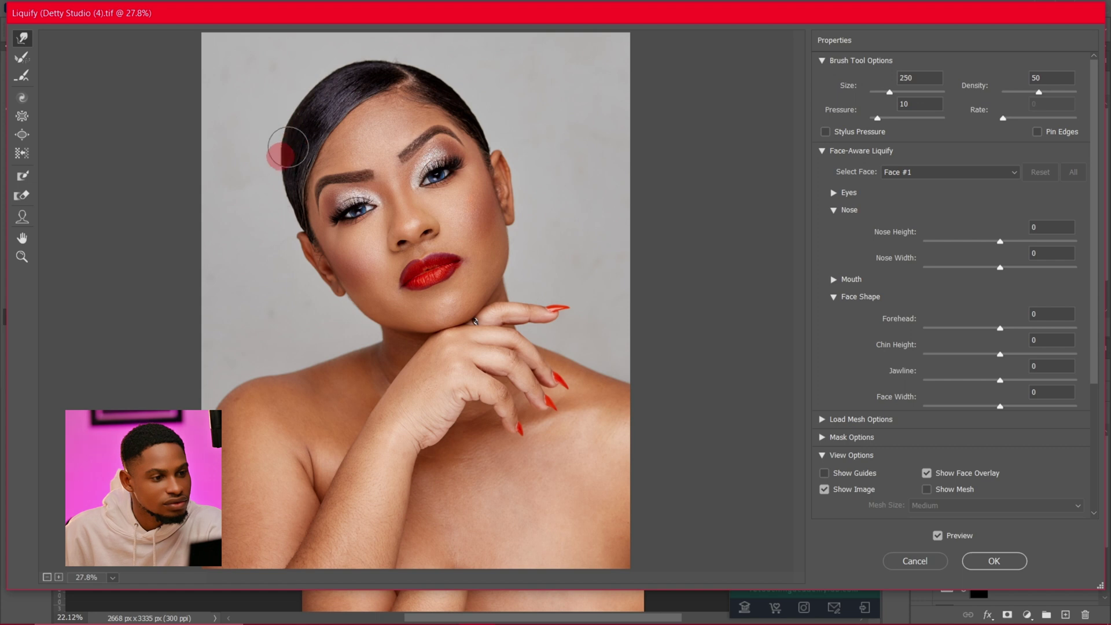
pyautogui.press('[')
pyautogui.press('[')
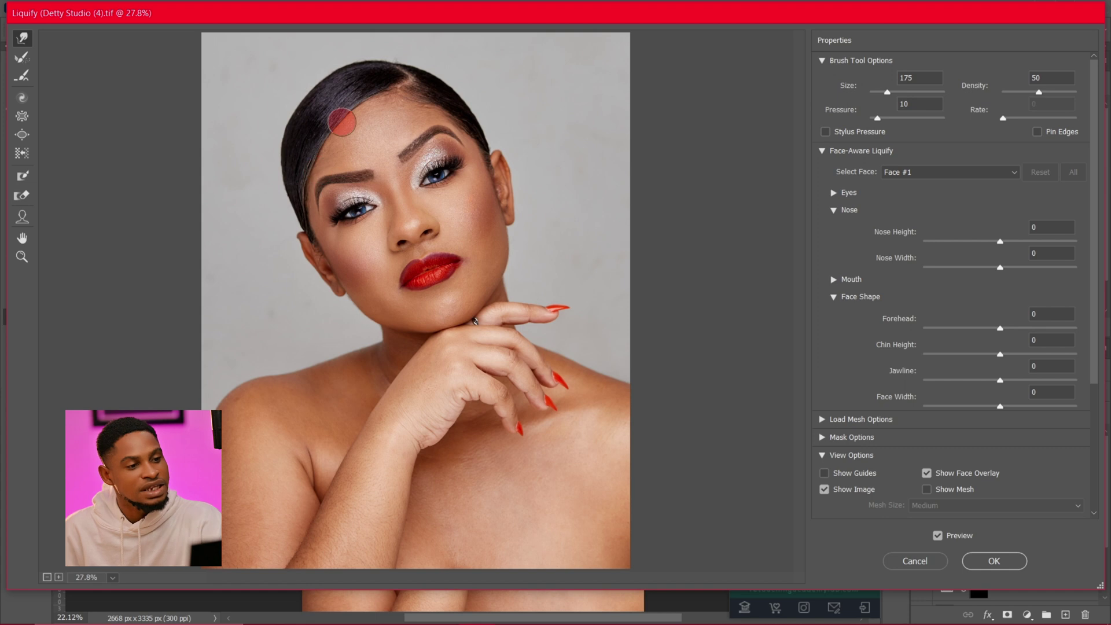
pyautogui.press(']')
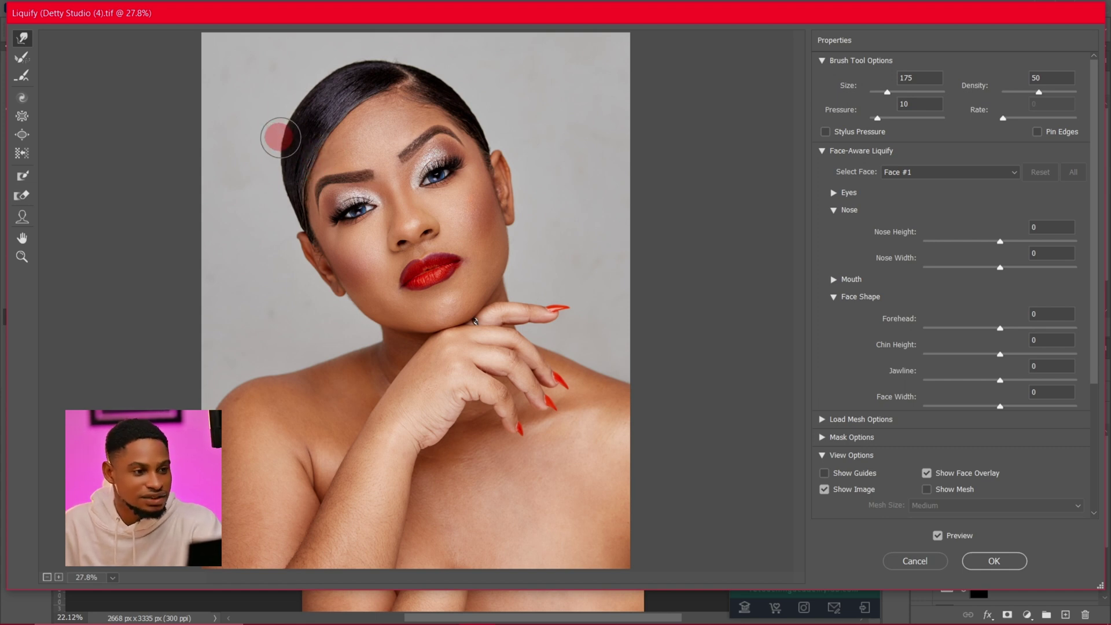
pyautogui.press(']')
pyautogui.press(']')
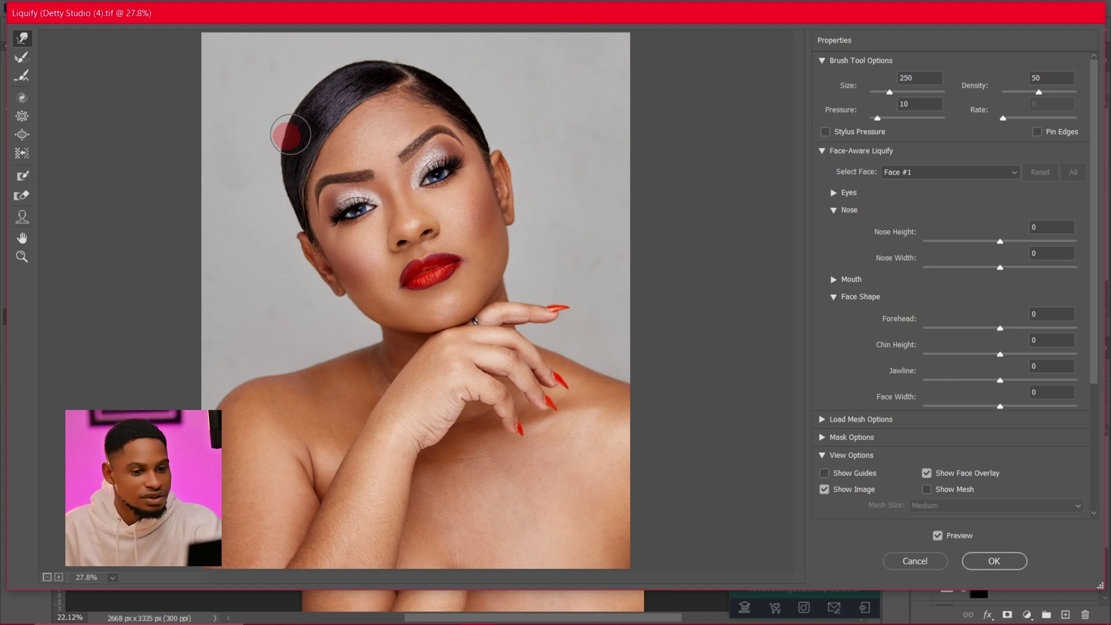
pyautogui.click(937, 535)
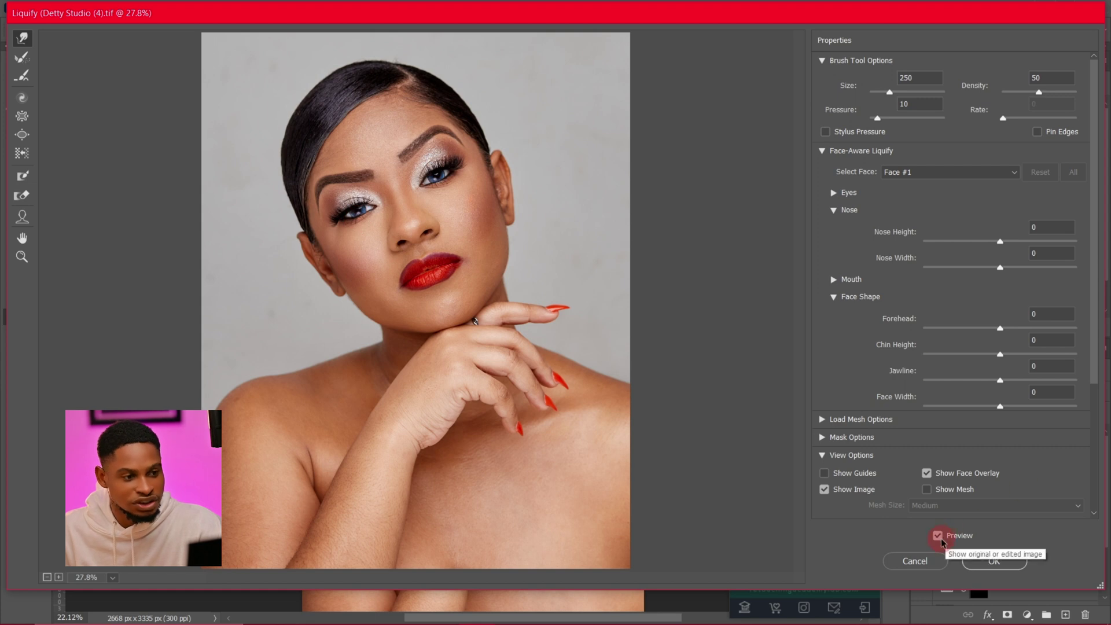
pyautogui.click(938, 535)
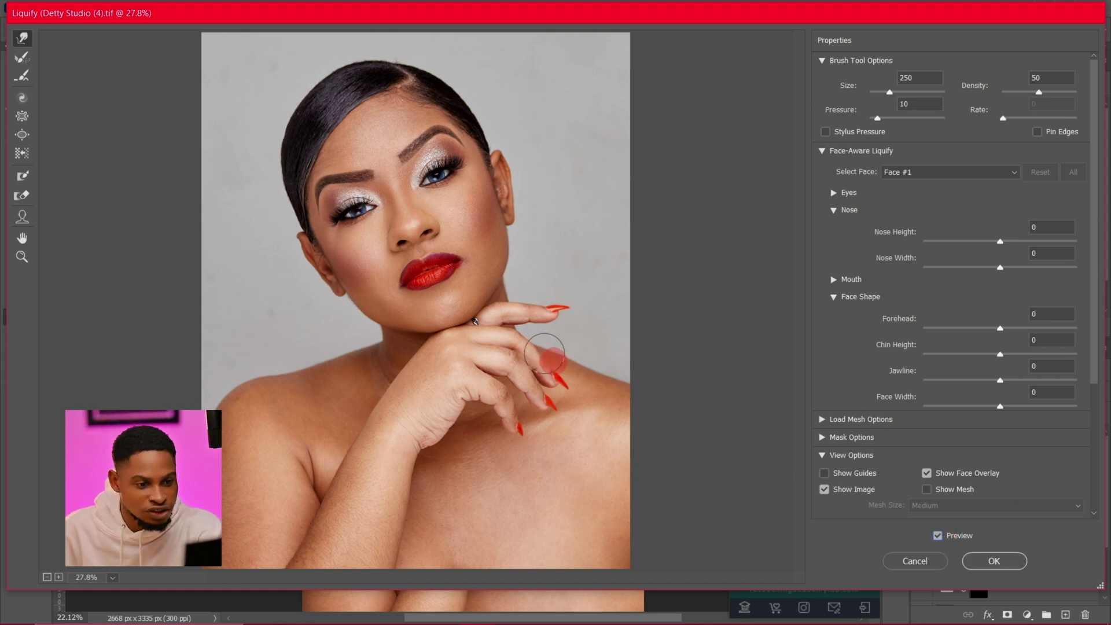
# - Smooth the contours of both shoulders with the Forward Warp tool, adjusting the brush size to each area
pyautogui.press('[')
pyautogui.press('[')
pyautogui.moveTo(567, 337)
pyautogui.mouseDown()
pyautogui.moveTo(555, 342)
pyautogui.moveTo(577, 350)
pyautogui.mouseUp()
pyautogui.press(']')
pyautogui.press(']')
pyautogui.press(']')
pyautogui.press(']')
pyautogui.moveTo(310, 345)
pyautogui.mouseDown()
pyautogui.moveTo(330, 332)
pyautogui.moveTo(336, 342)
pyautogui.moveTo(335, 332)
pyautogui.moveTo(361, 346)
pyautogui.moveTo(353, 333)
pyautogui.moveTo(312, 348)
pyautogui.moveTo(321, 364)
pyautogui.moveTo(318, 347)
pyautogui.moveTo(290, 365)
pyautogui.moveTo(284, 384)
pyautogui.moveTo(294, 358)
pyautogui.mouseUp()
pyautogui.press('[')
pyautogui.press('[')
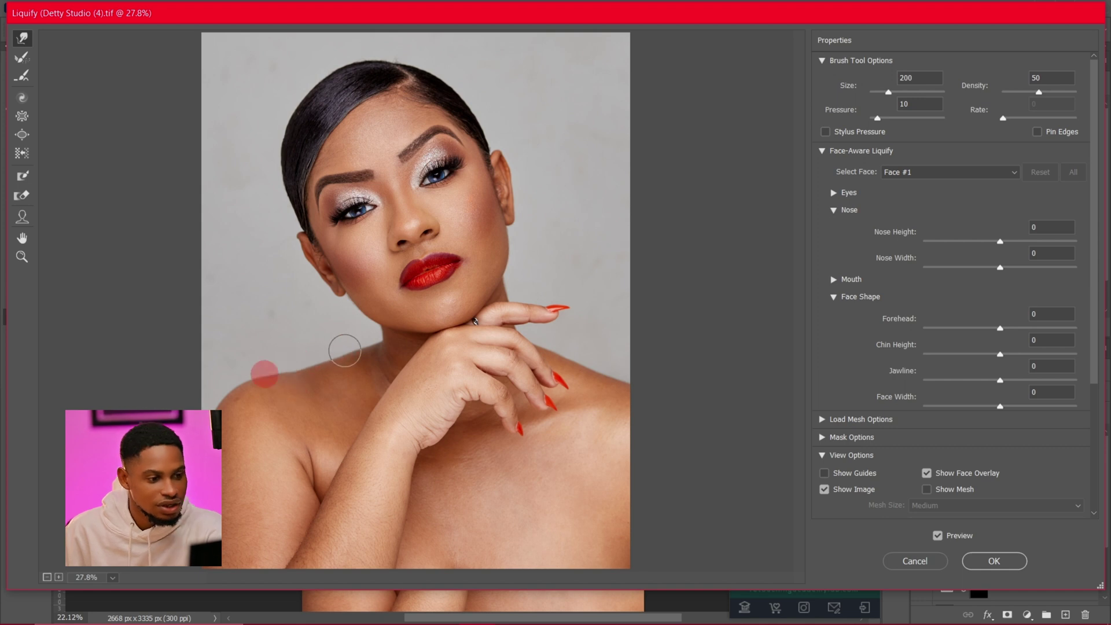
# - Use the Face tool to set Jawline to -34, Face Width to -10 and Smile to 18, and apply Liquify
pyautogui.click(22, 217)
pyautogui.moveTo(383, 323)
pyautogui.moveTo(388, 325); pyautogui.dragTo(391, 323)
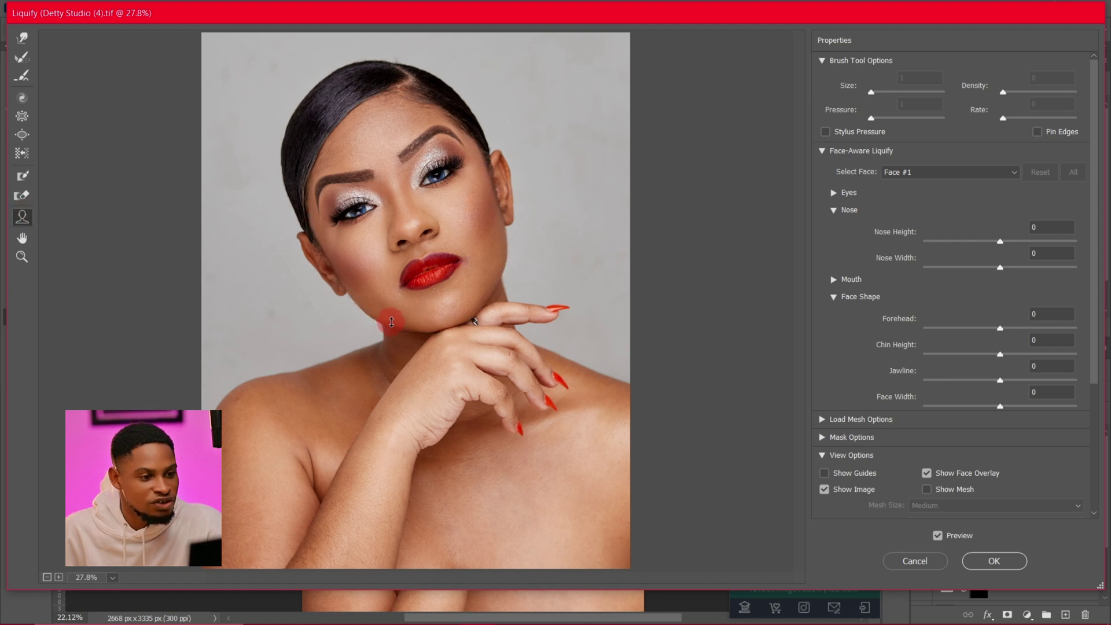
pyautogui.click(341, 276)
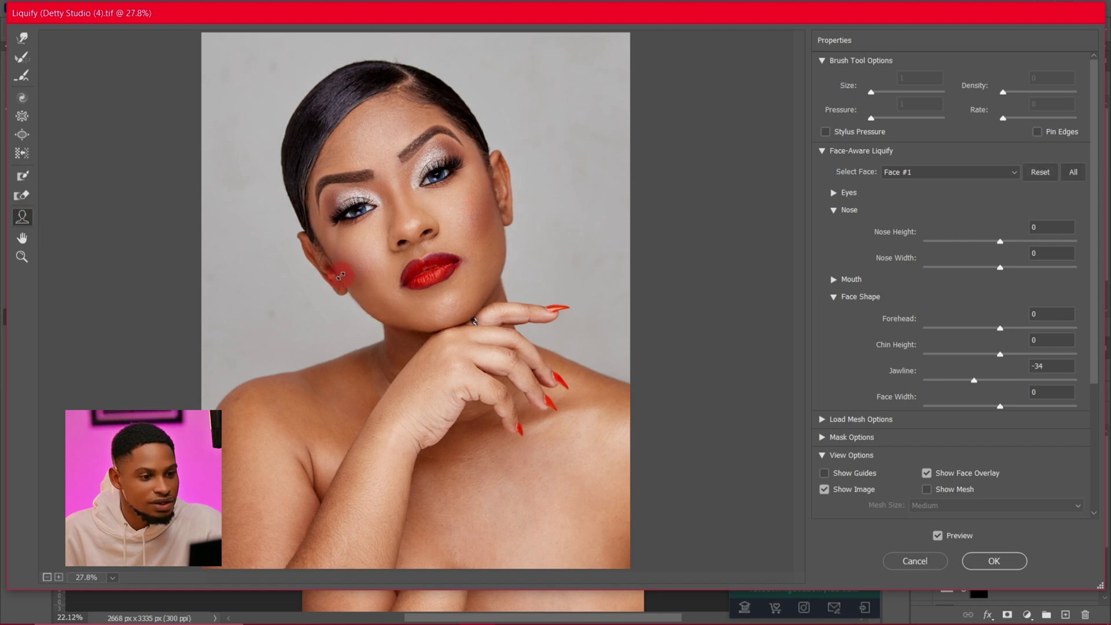
pyautogui.moveTo(470, 256)
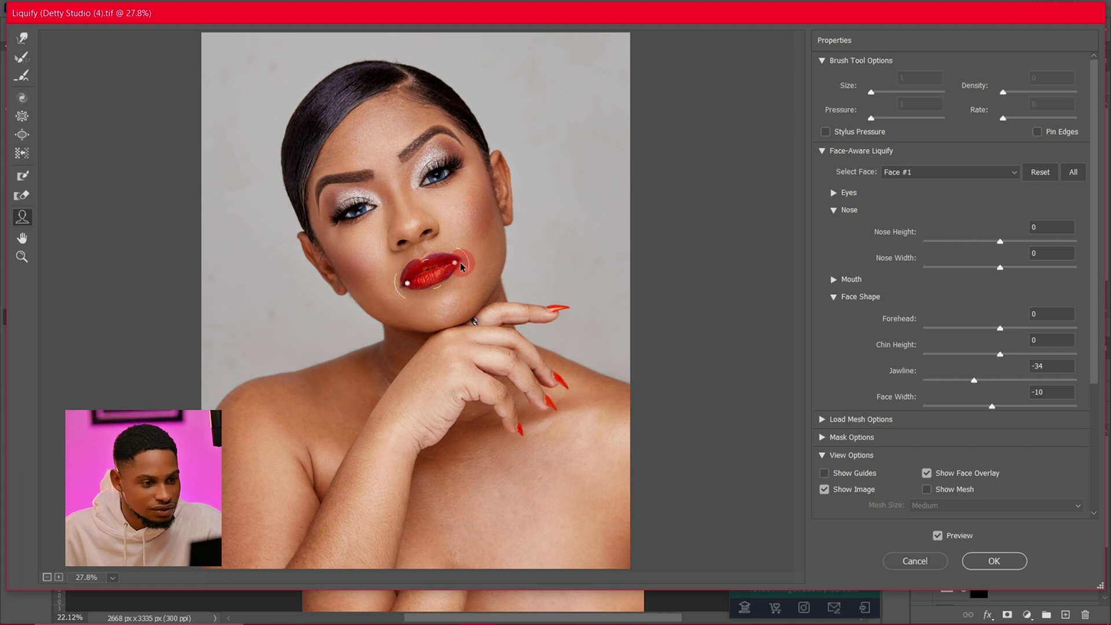
pyautogui.moveTo(466, 260); pyautogui.dragTo(463, 254)
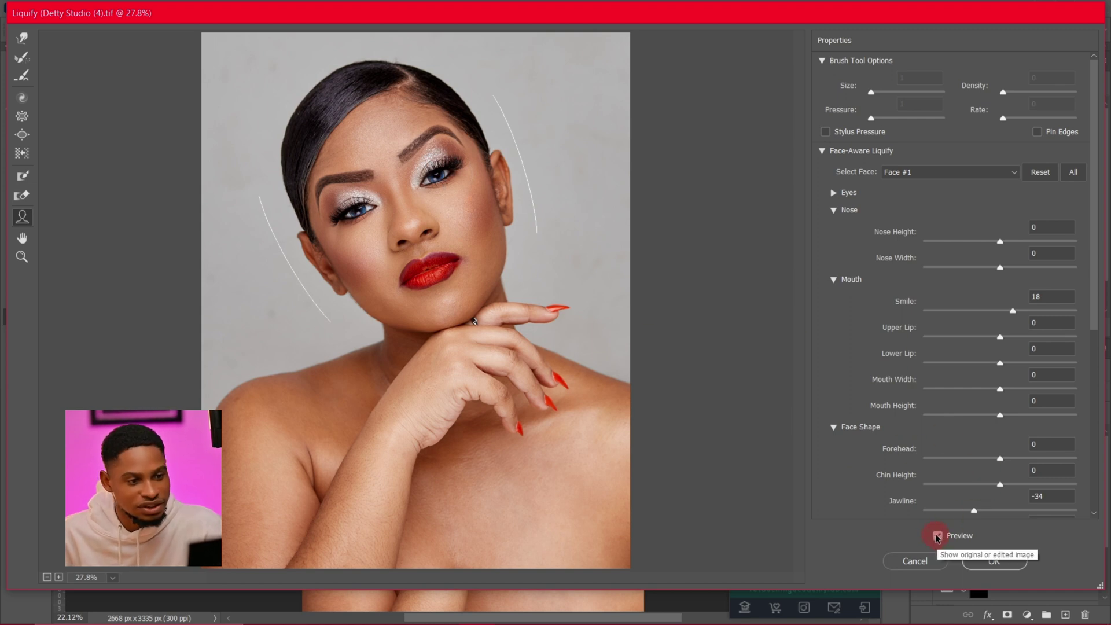
pyautogui.click(992, 561)
# - Group all layers from Layer 4 down to Group 1 and toggle the new group to compare before and after
pyautogui.scroll(-3, 1101, 494)
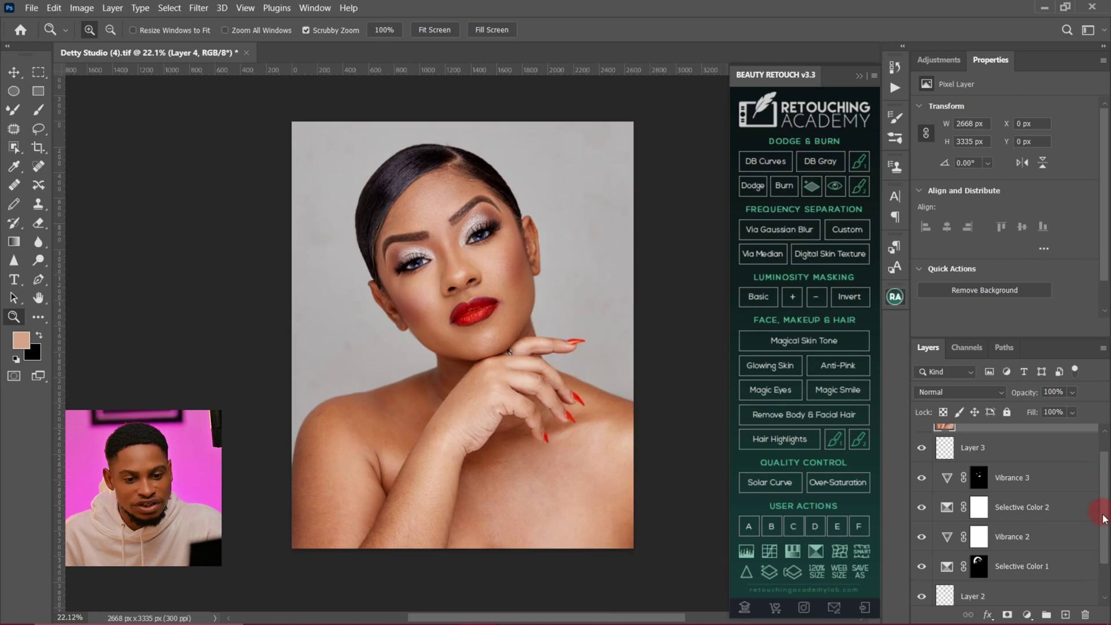
pyautogui.keyDown('shift'); pyautogui.click(1019, 571); pyautogui.keyUp('shift')
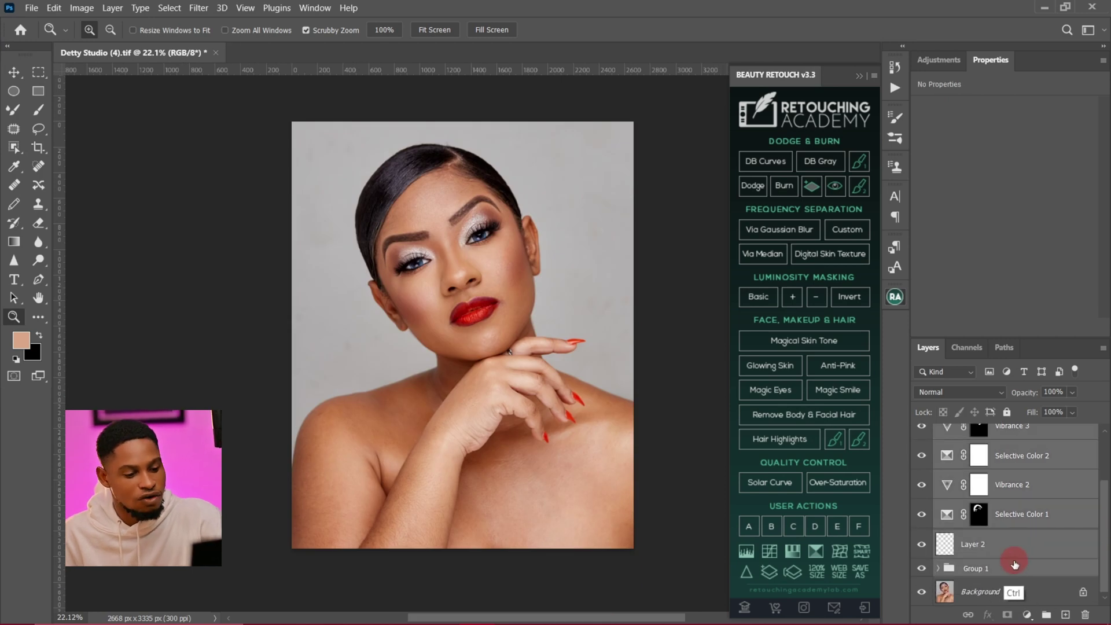
pyautogui.hotkey('ctrl', 'g')
pyautogui.click(922, 432)
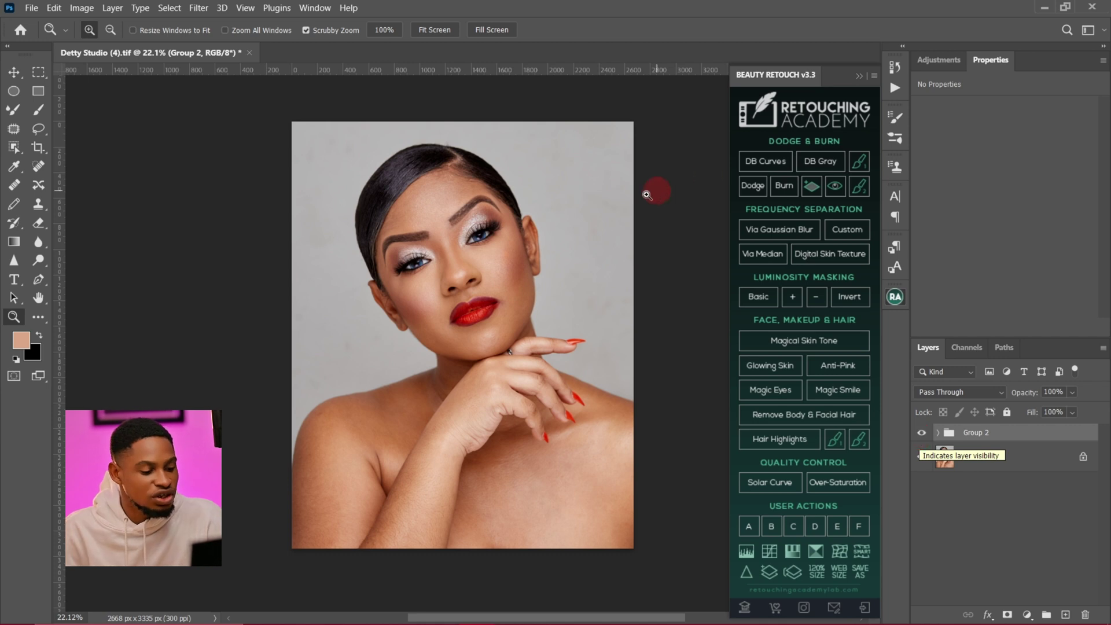
# - Export the retouched portrait with Save for Web as a progressive JPEG named Detty-Studio-(4) in the Downloads folder
pyautogui.hotkey('ctrl', 'shift', 'alt', 's')
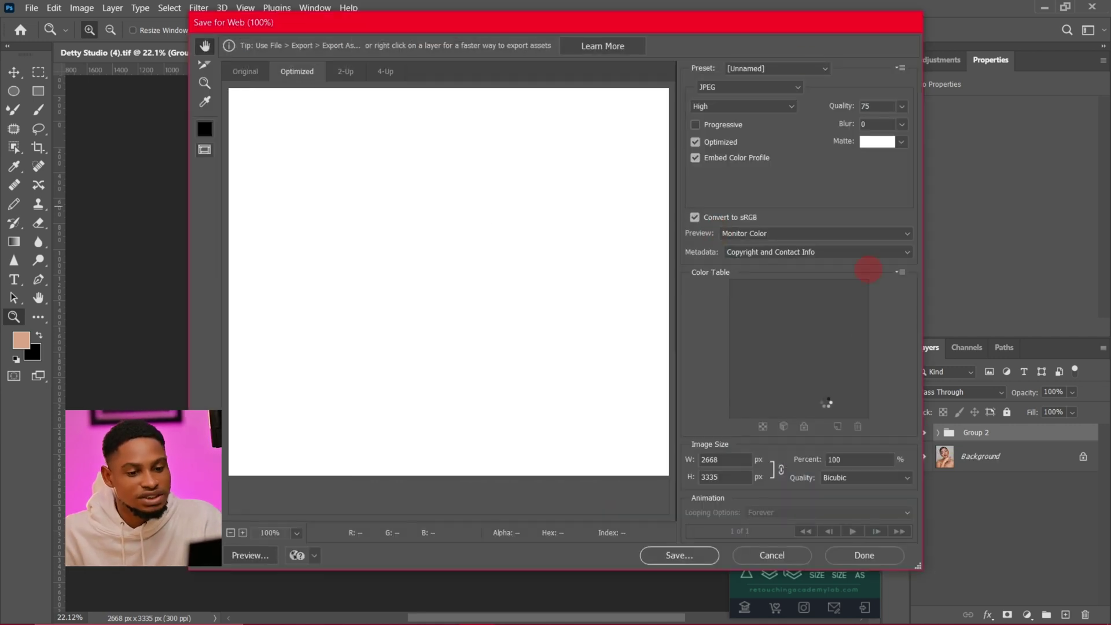
pyautogui.click(772, 556)
pyautogui.click(32, 8)
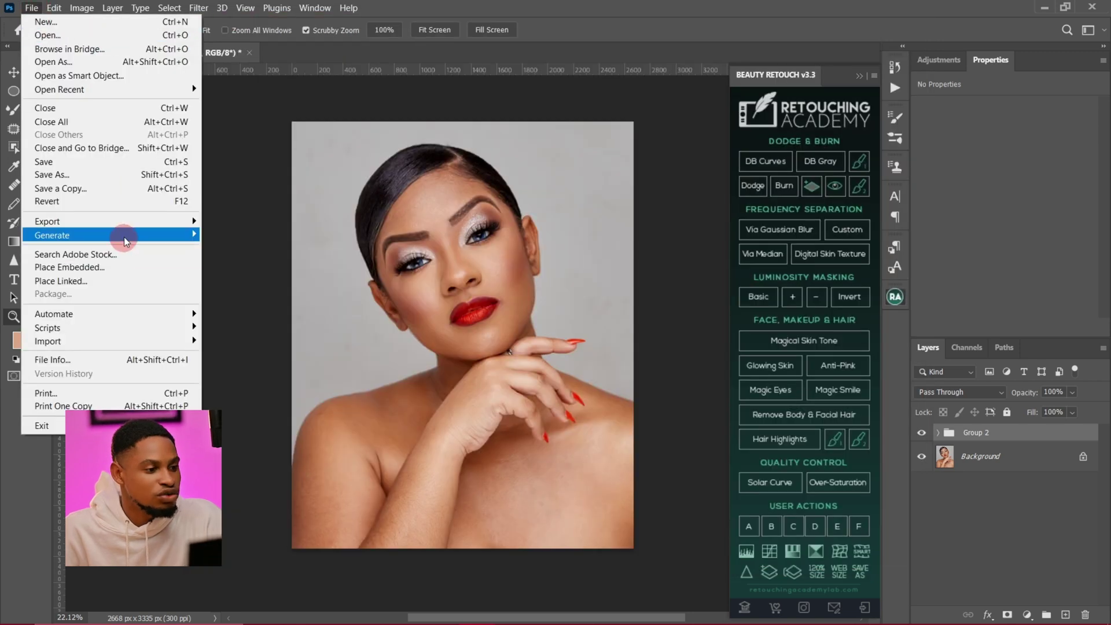
pyautogui.moveTo(146, 220)
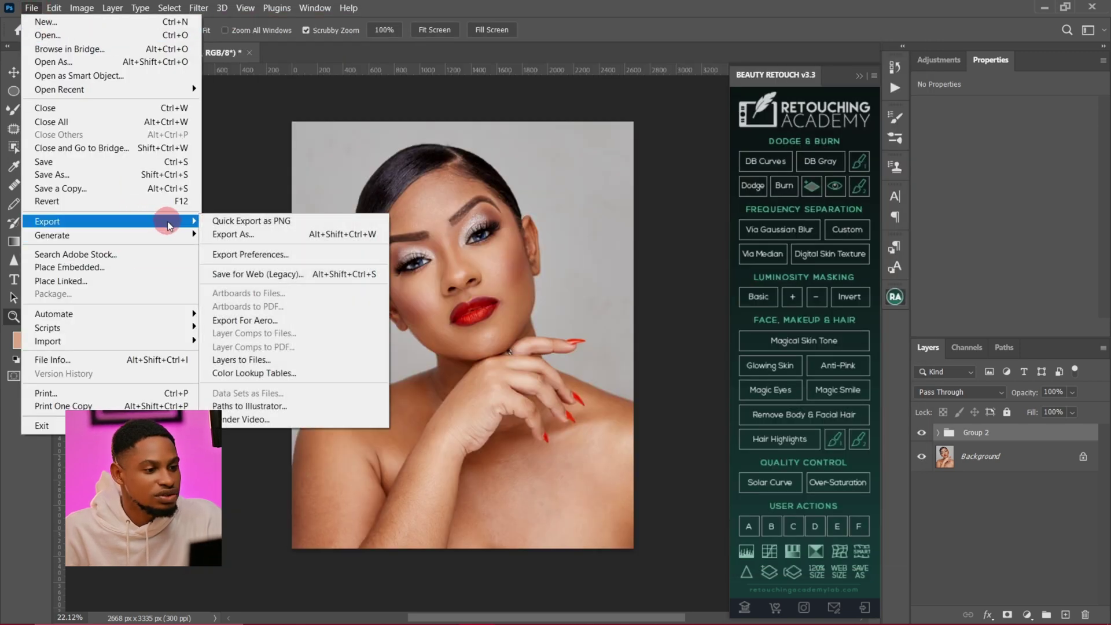
pyautogui.click(266, 274)
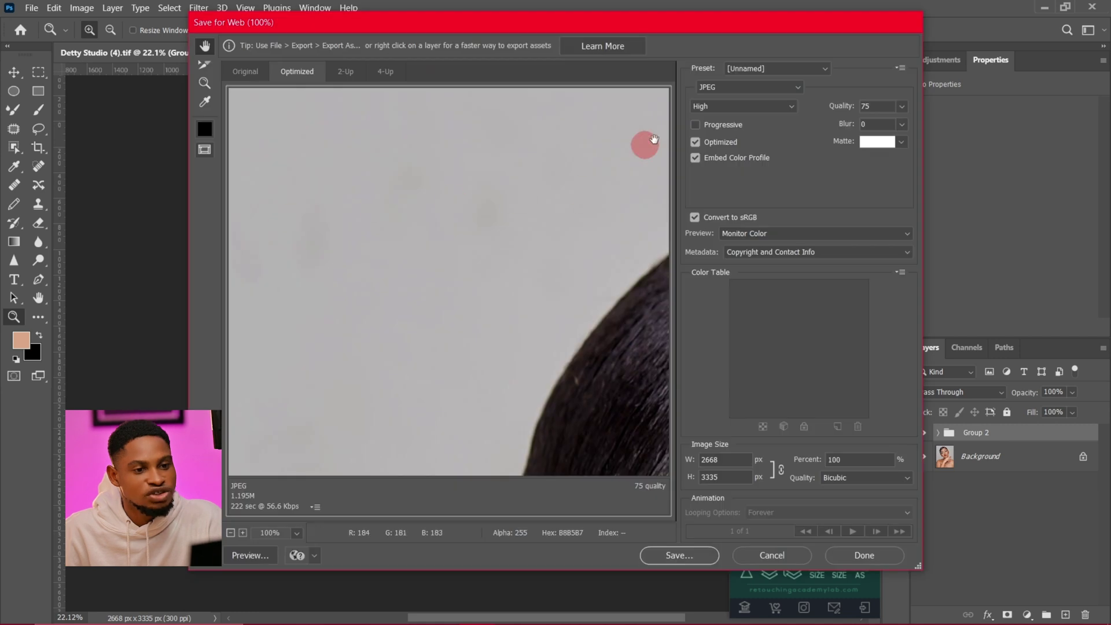
pyautogui.click(695, 125)
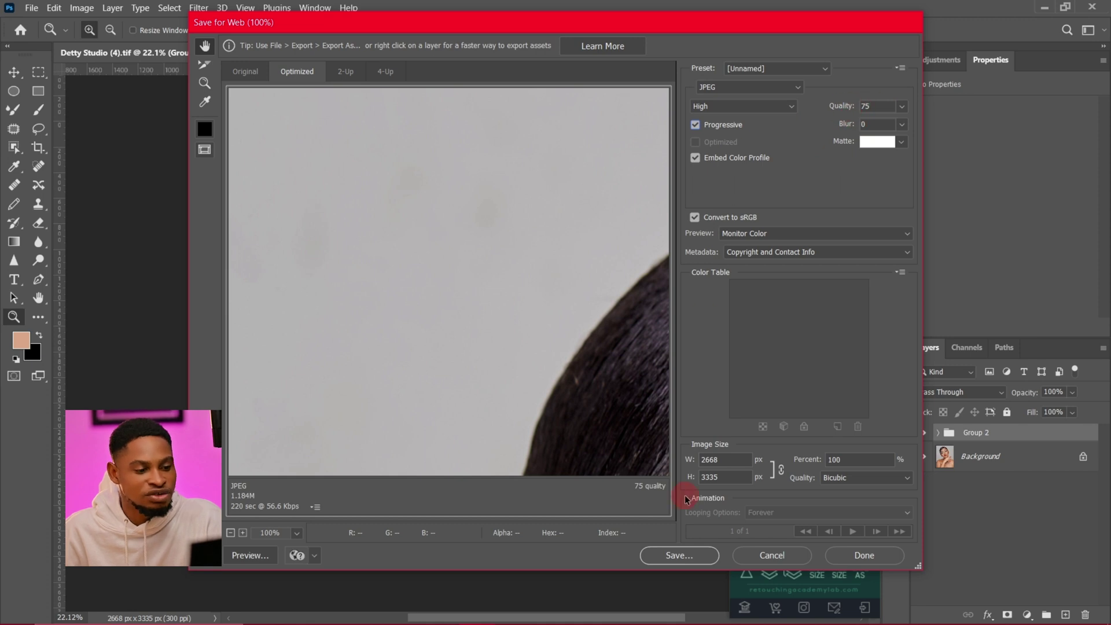
pyautogui.click(685, 554)
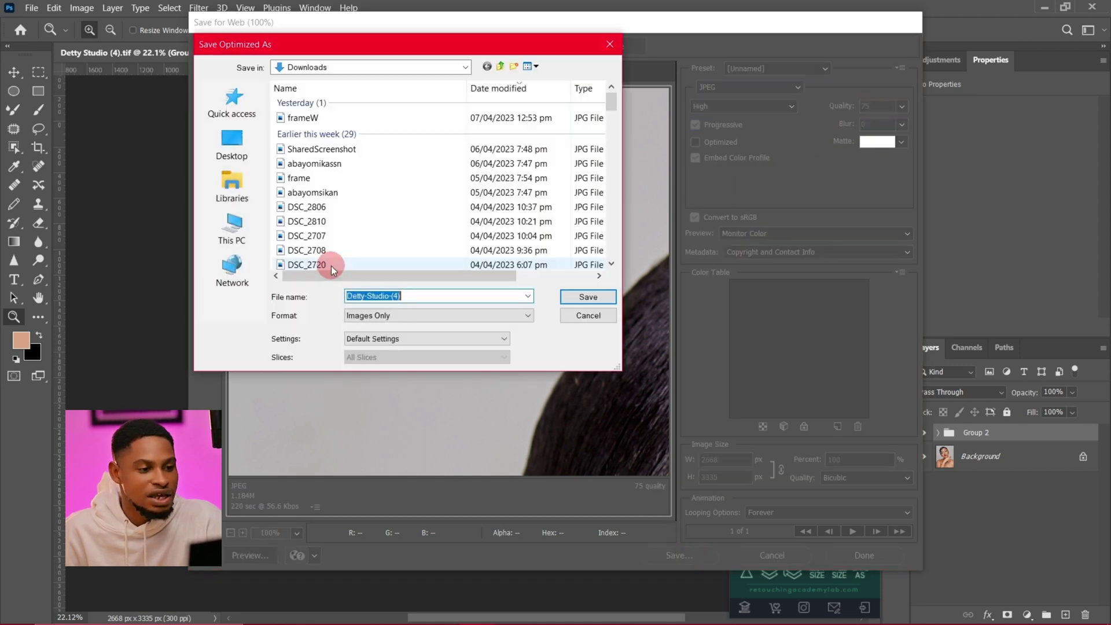
pyautogui.click(585, 301)
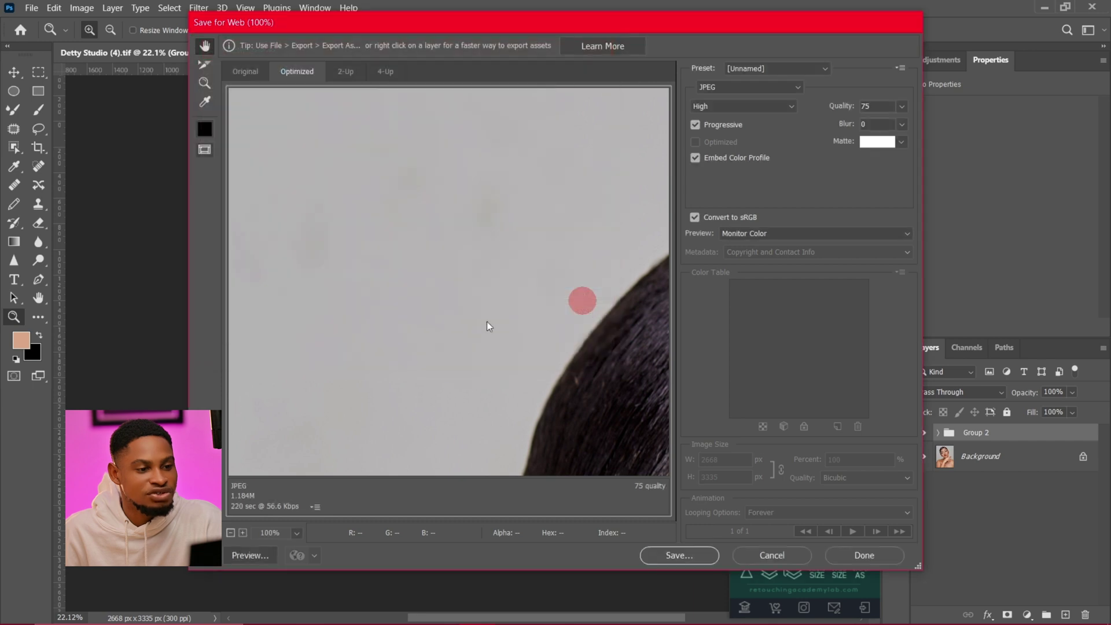